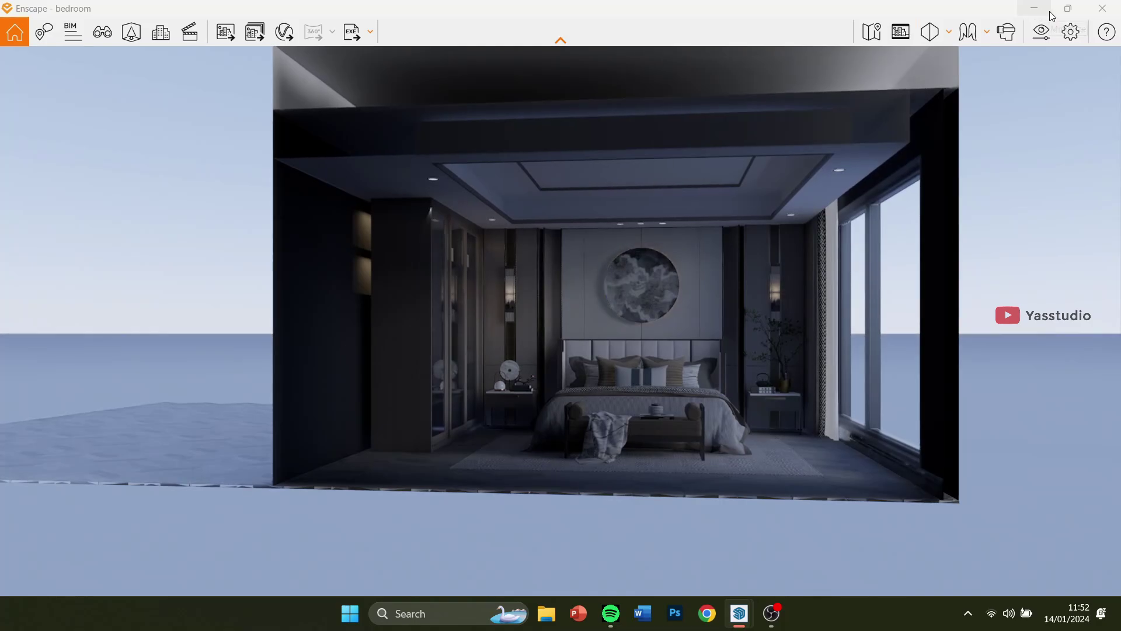
Arrange the SketchUp model and the Enscape render window side by side
click(1066, 9)
drag(224, 57, 1120, 117)
click(317, 258)
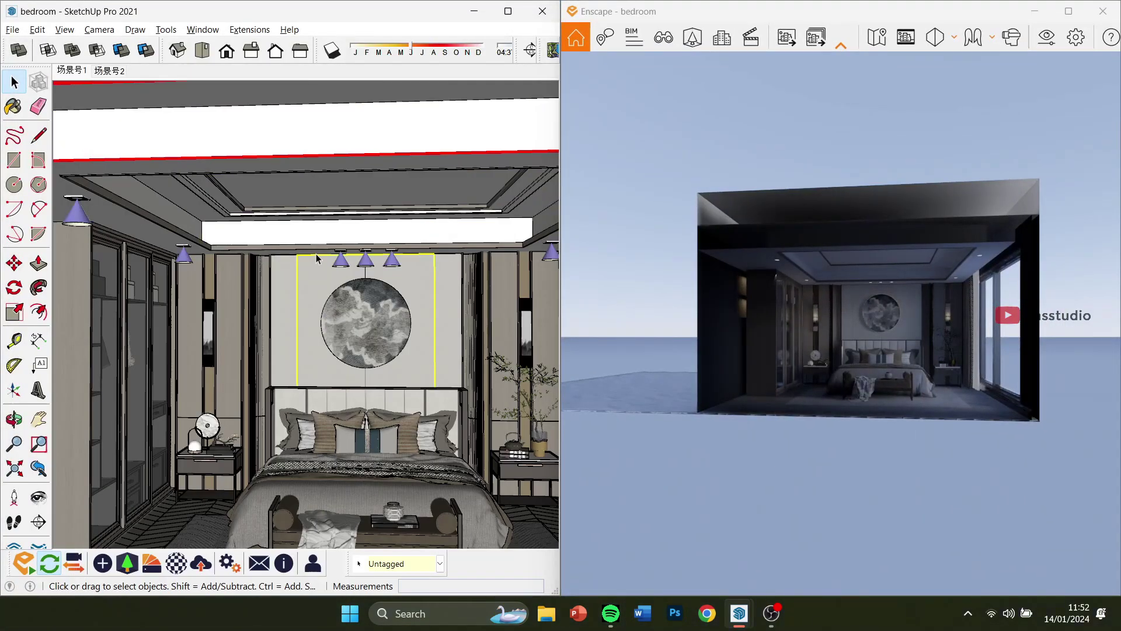
Open the ceiling downlight group beside the wardrobe and select the spot light inside it
scroll(317, 258, down, 2)
middle_drag(317, 257, 137, 383)
click(14, 160)
scroll(159, 186, up, 5)
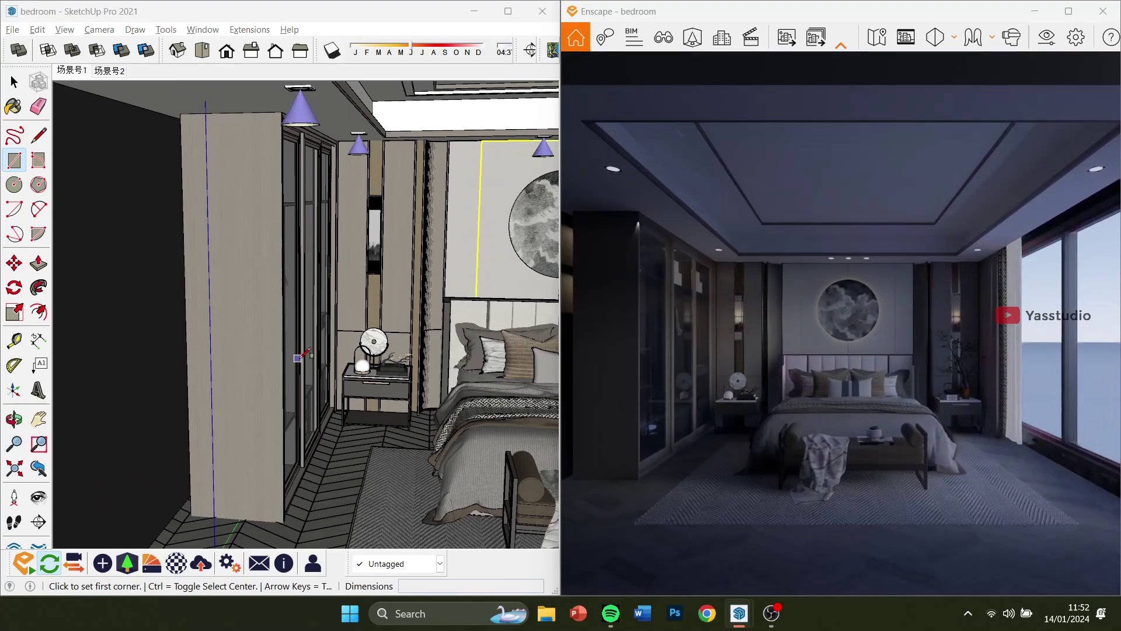
click(14, 82)
scroll(175, 181, down, 1)
middle_drag(292, 146, 250, 173)
click(250, 173)
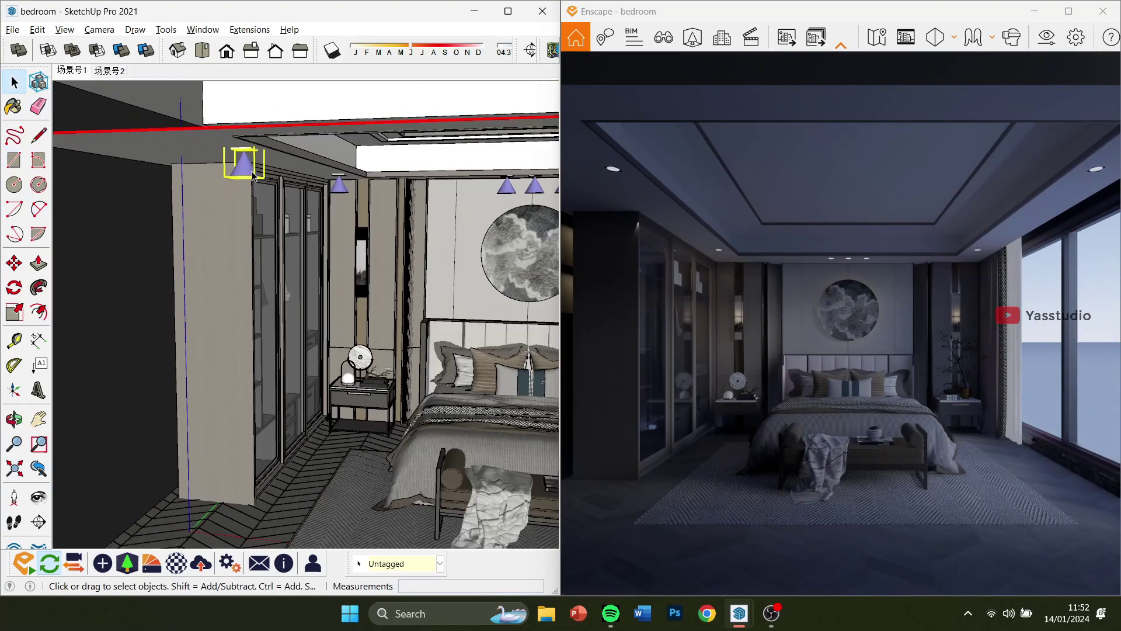
scroll(251, 174, up, 1)
scroll(252, 174, up, 1)
double_click(230, 176)
click(230, 176)
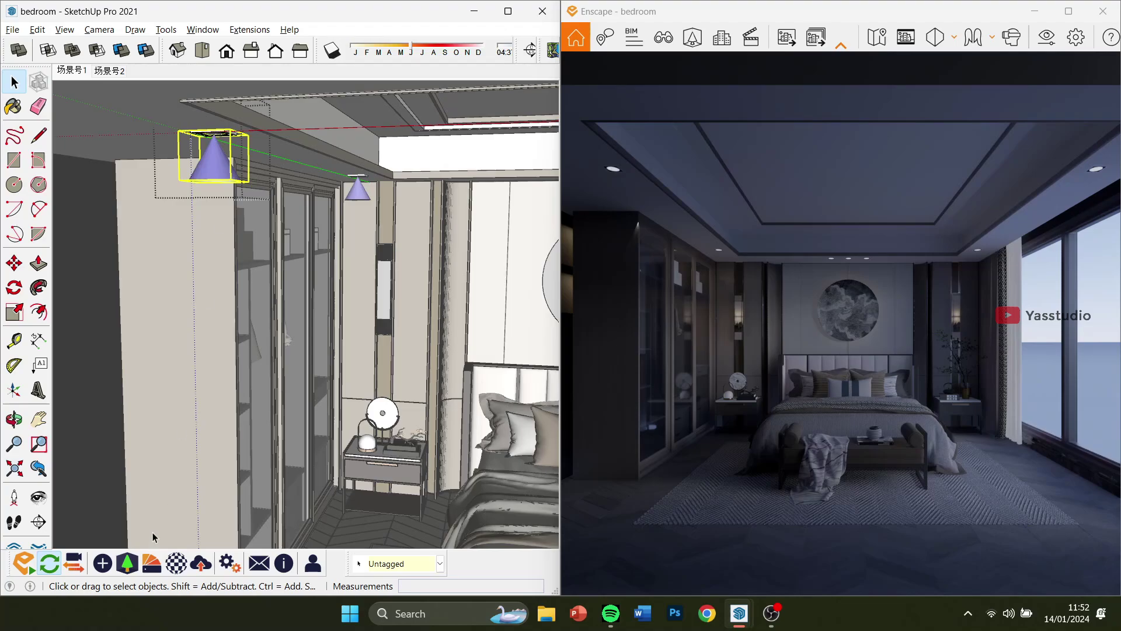
Bring up the selected spot light's Enscape properties and start loading an IES profile for it
click(102, 562)
drag(146, 113, 376, 145)
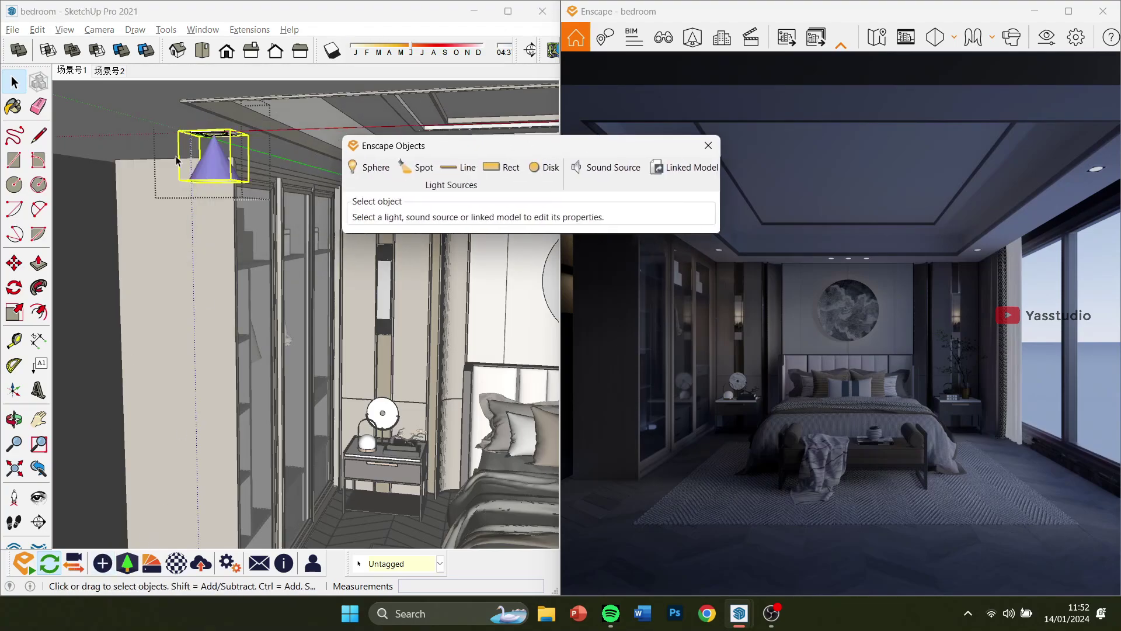
click(221, 171)
click(374, 257)
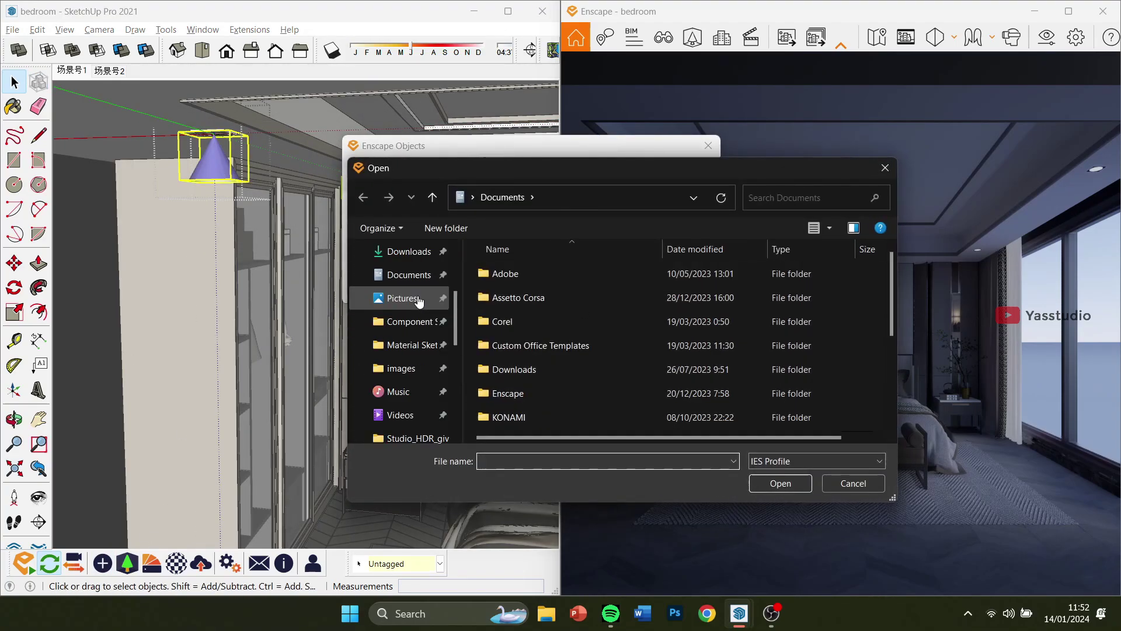
Load the 23.ies profile from the Ies light folder inside IES & HDRI on drive D
scroll(417, 351, down, 5)
click(411, 345)
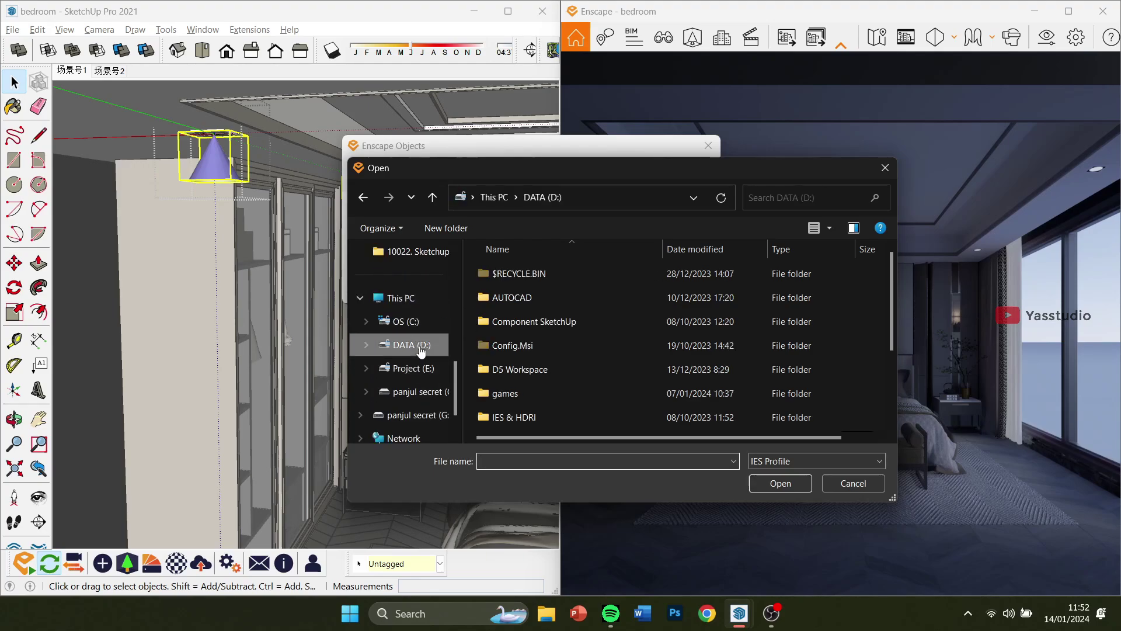
scroll(527, 387, down, 1)
double_click(531, 350)
double_click(613, 298)
scroll(564, 288, down, 3)
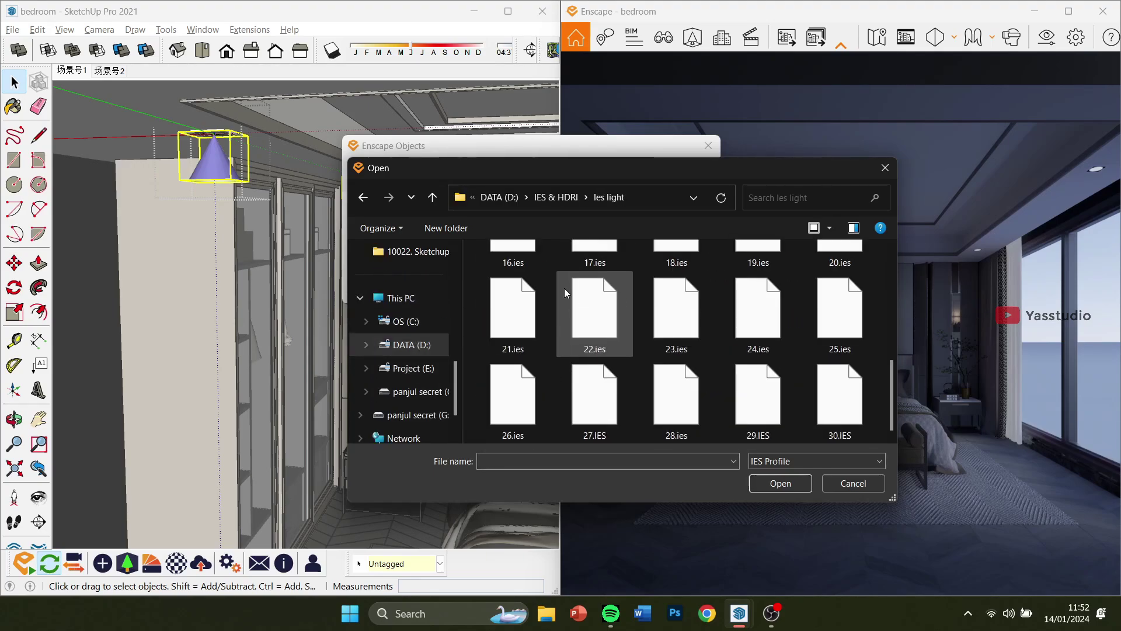
click(595, 397)
double_click(676, 313)
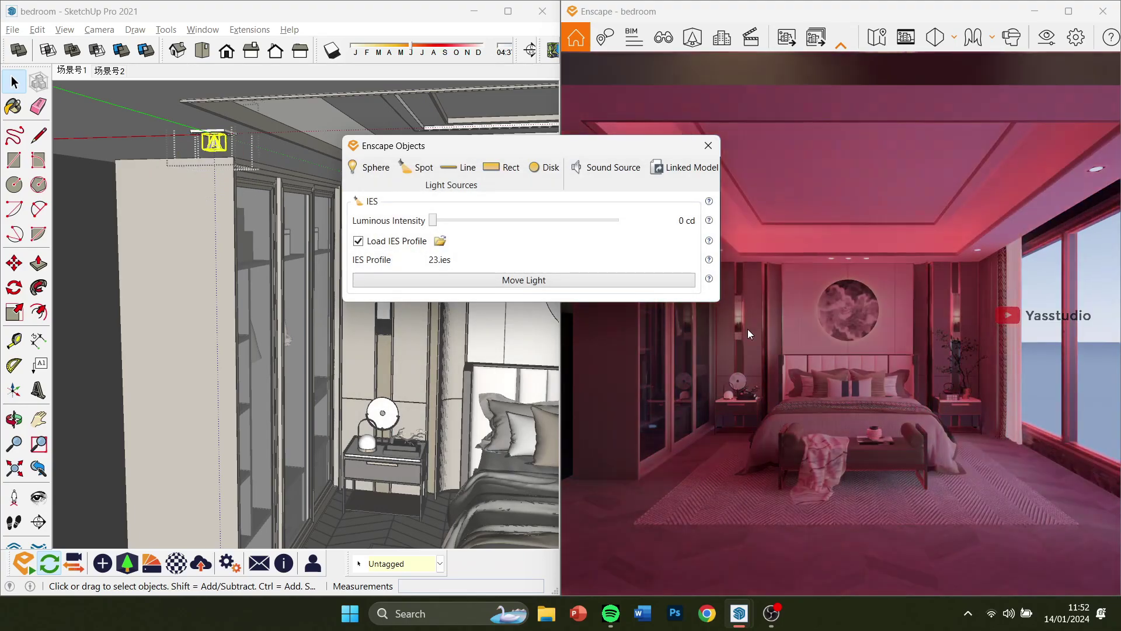
Paint the downlight's spot light with the 0012_Bisque material from the Colors-Named collection
scroll(250, 143, up, 5)
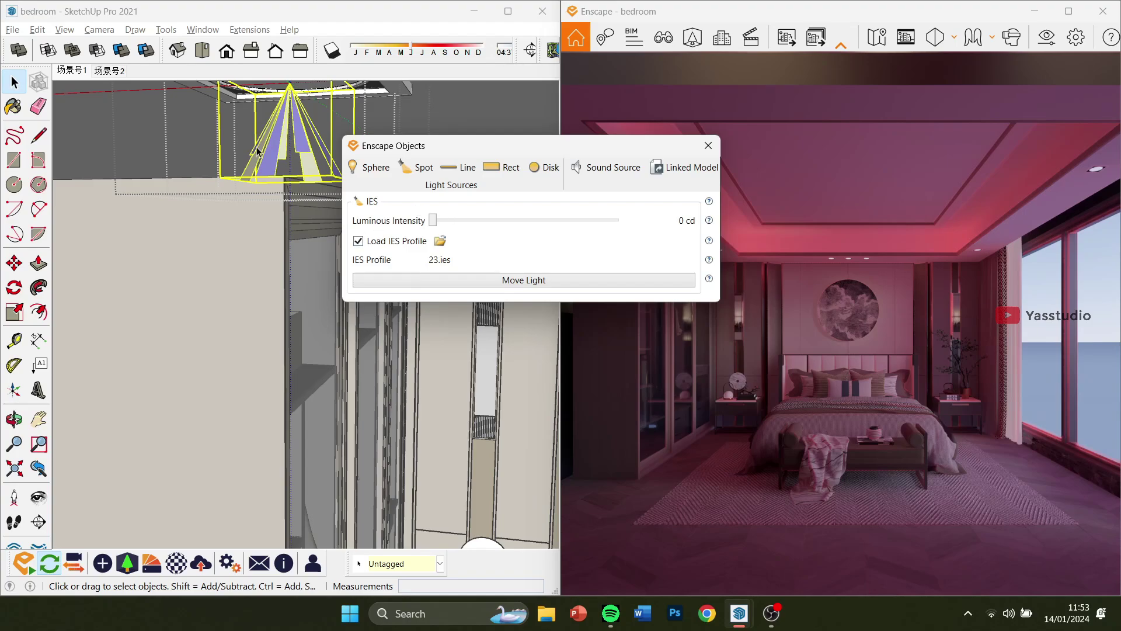
key(b)
click(221, 398)
click(301, 134)
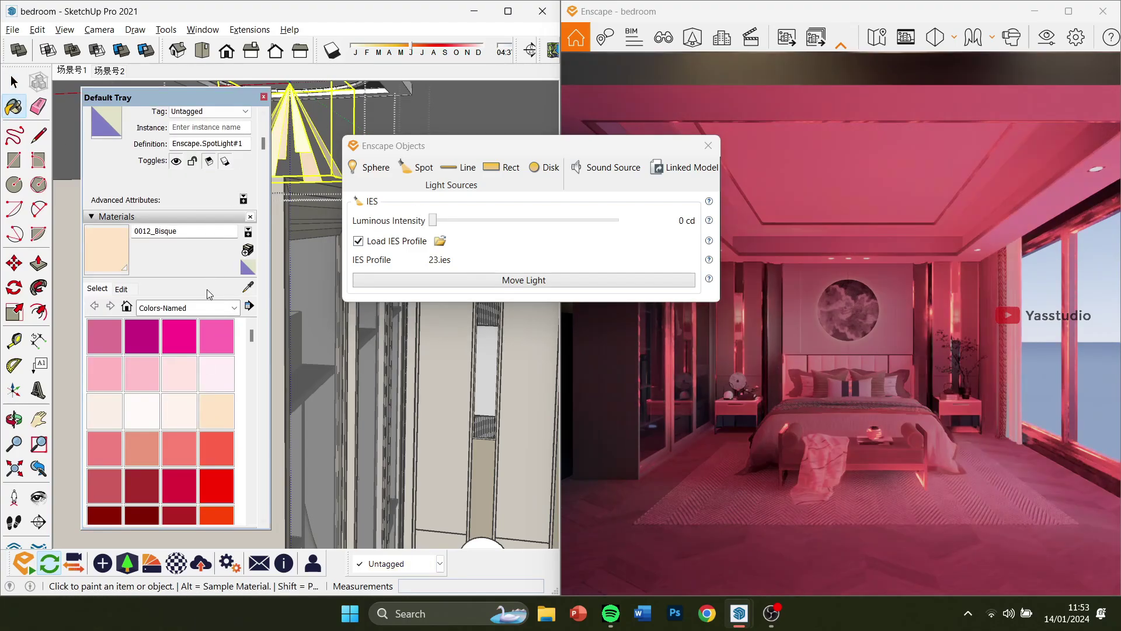
Change the 0012_Bisque color to RGB 255, 236, 223 and close the light and material settings
click(121, 288)
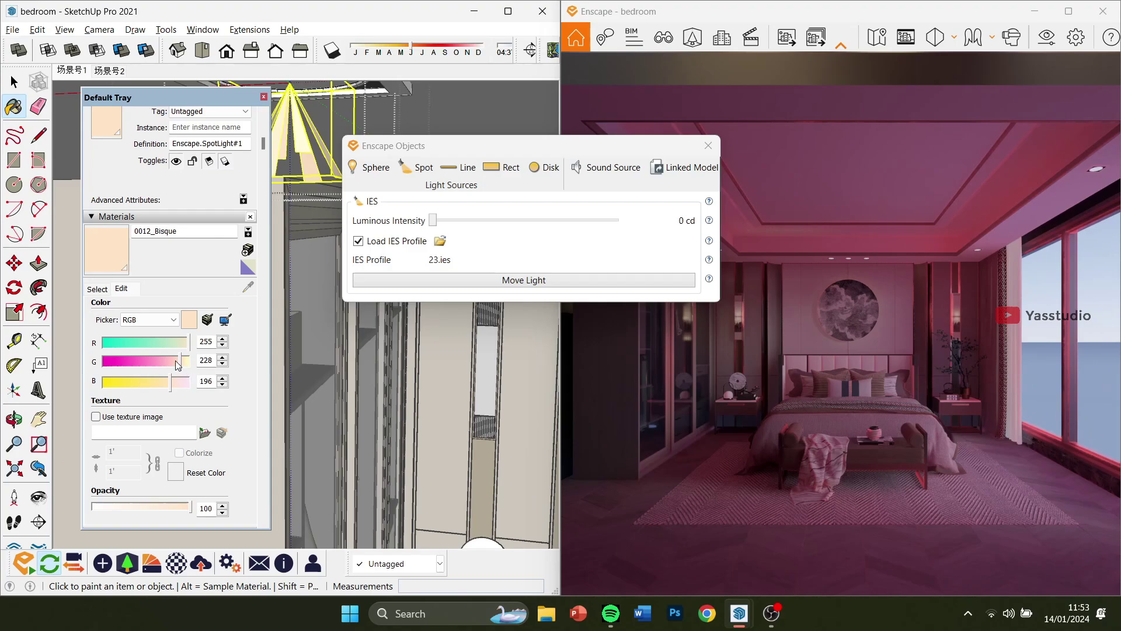
drag(180, 361, 178, 385)
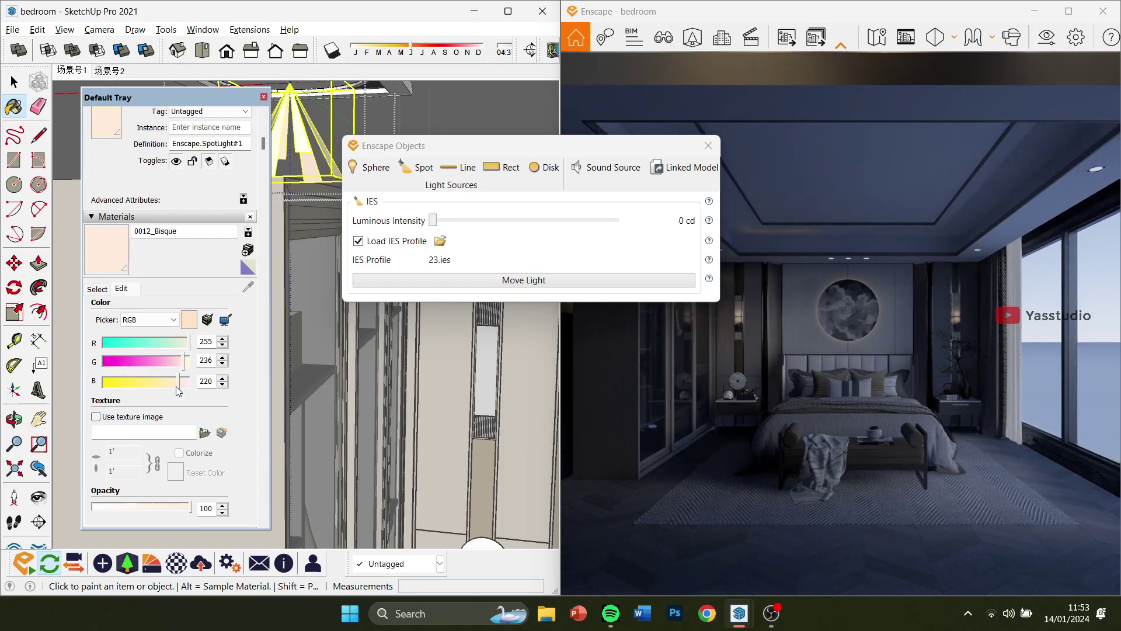
click(708, 146)
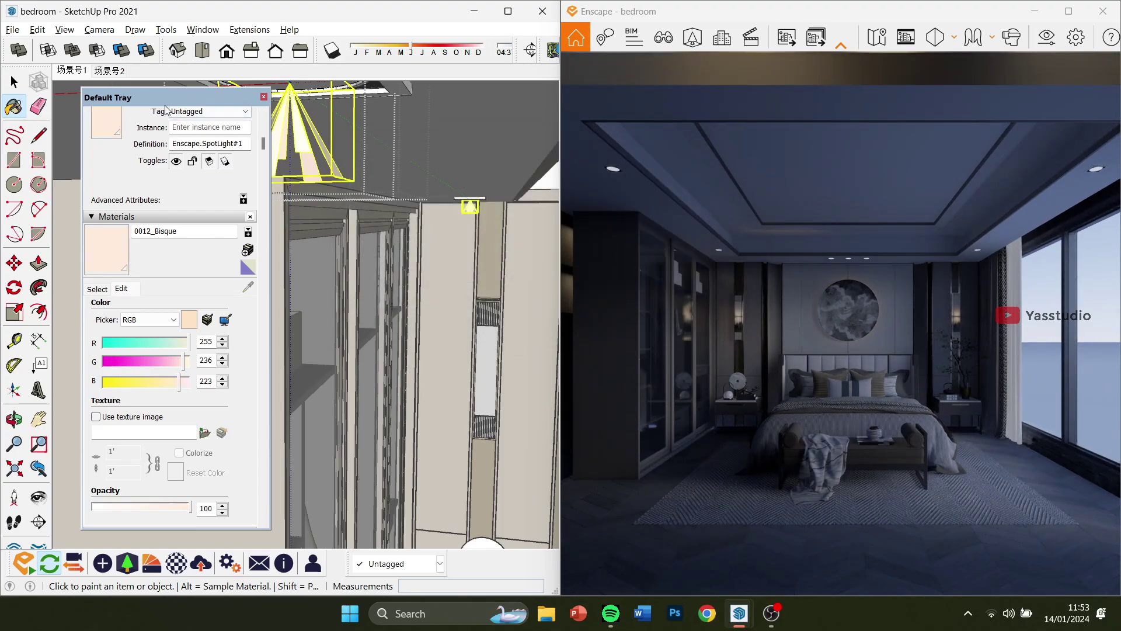
click(265, 98)
Sample the downlight fixture's glowing 2109202_008__Emissive material to load it for editing in Enscape
scroll(386, 336, down, 5)
scroll(339, 223, up, 5)
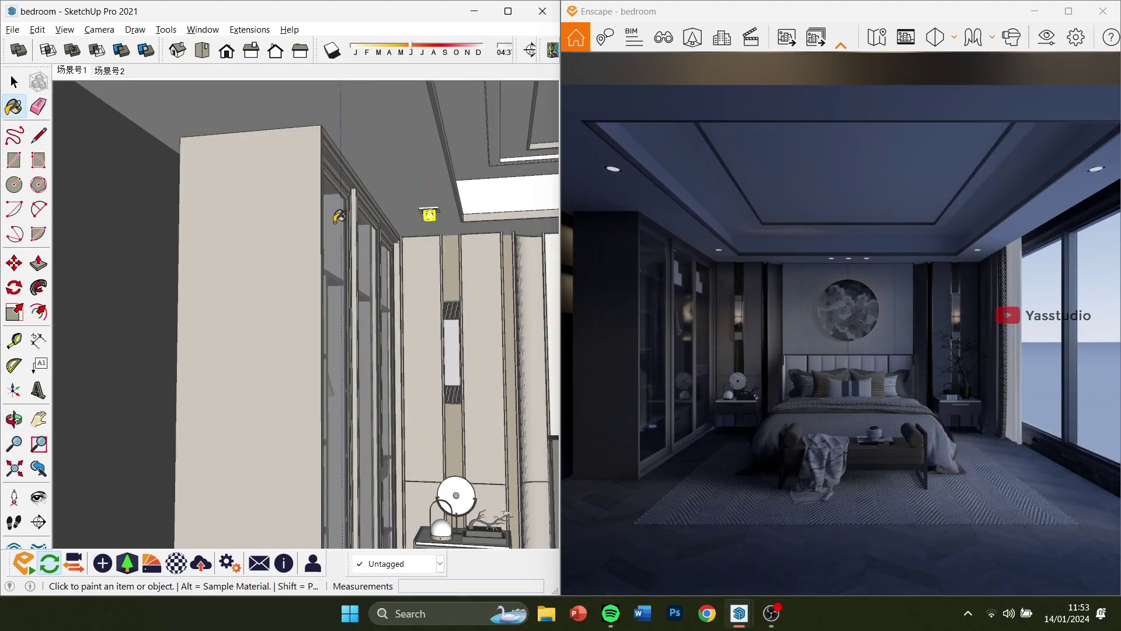
scroll(338, 223, down, 2)
scroll(320, 143, up, 2)
scroll(324, 137, up, 6)
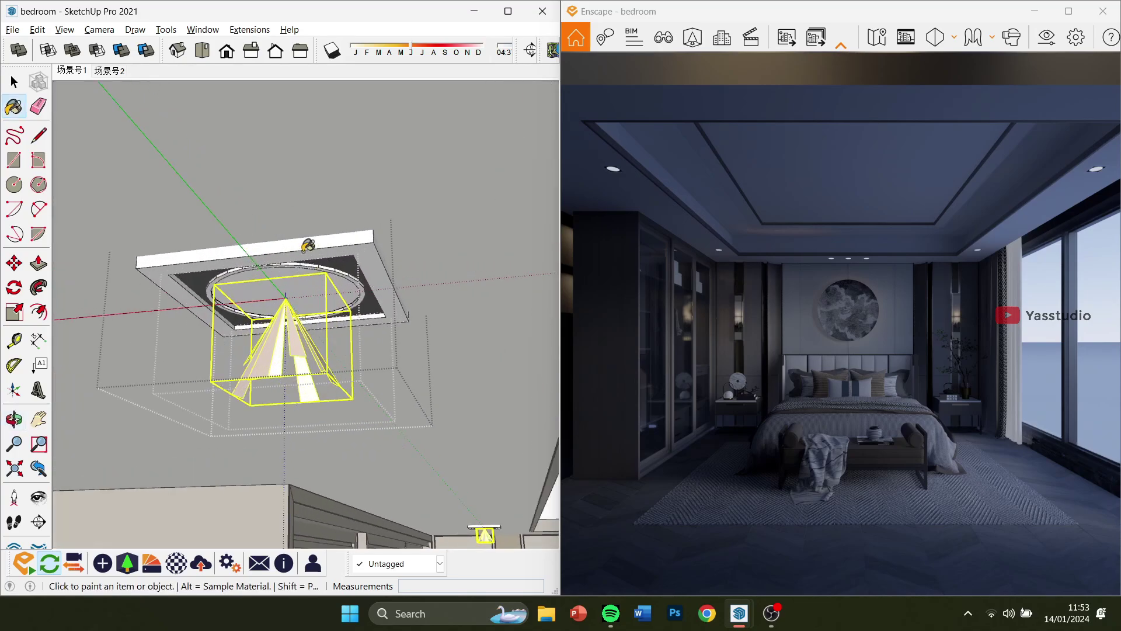
click(13, 105)
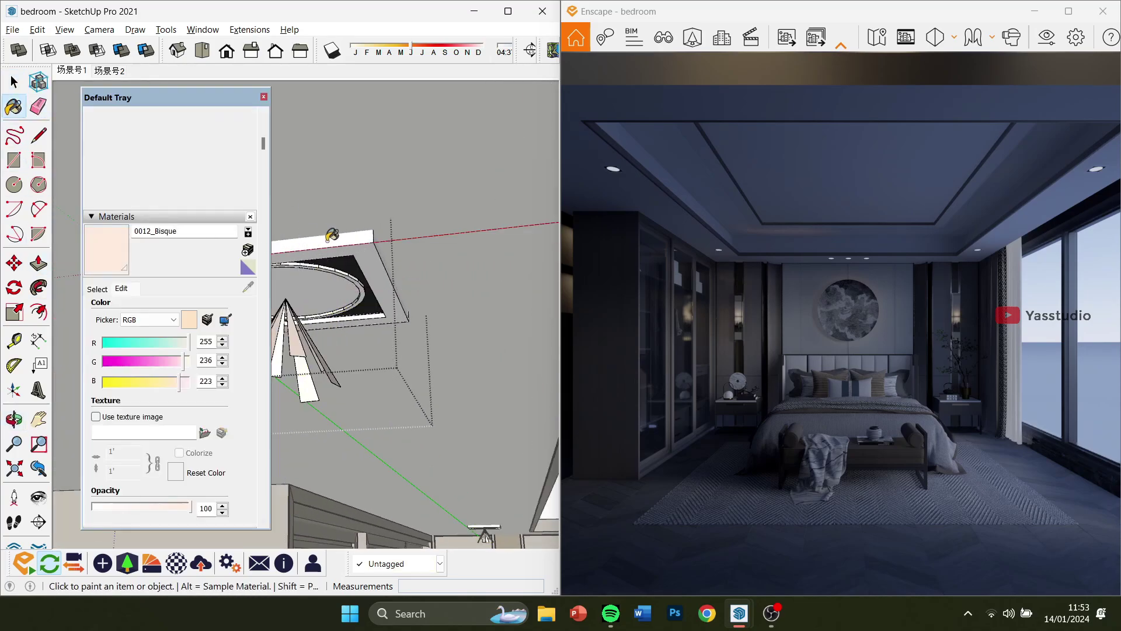
click(97, 289)
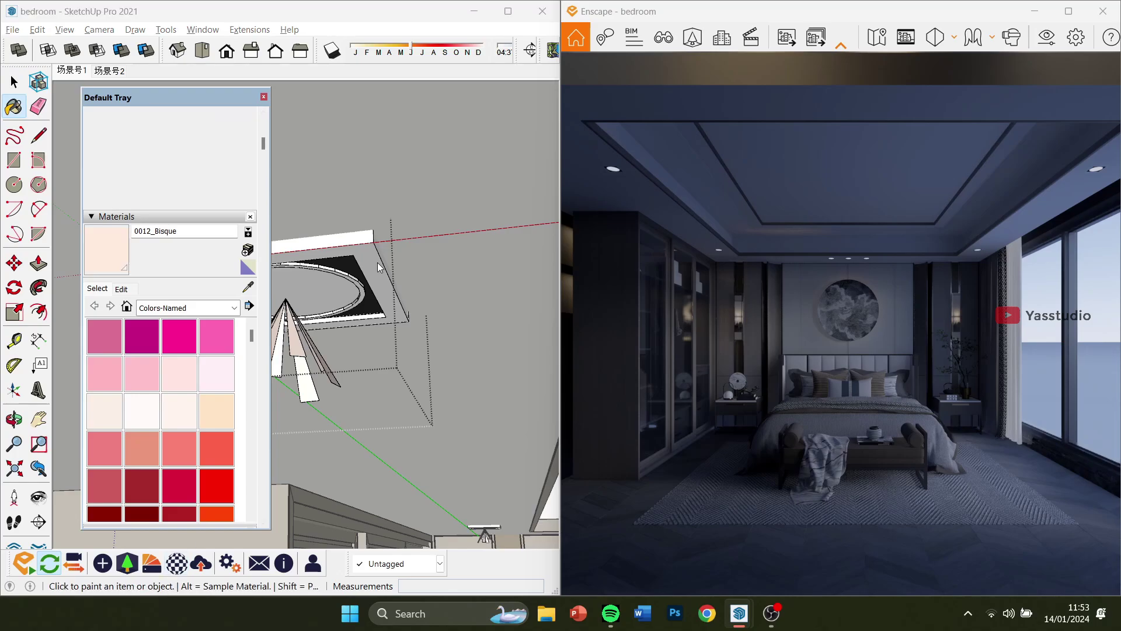
mouse_move(371, 147)
mouse_down()
mouse_move(646, 95)
mouse_move(401, 83)
mouse_up()
click(248, 287)
click(324, 270)
Set the emissive material's luminance to 100,000 cd/m² and its self-illumination color to a pale cream tone
drag(508, 195, 571, 200)
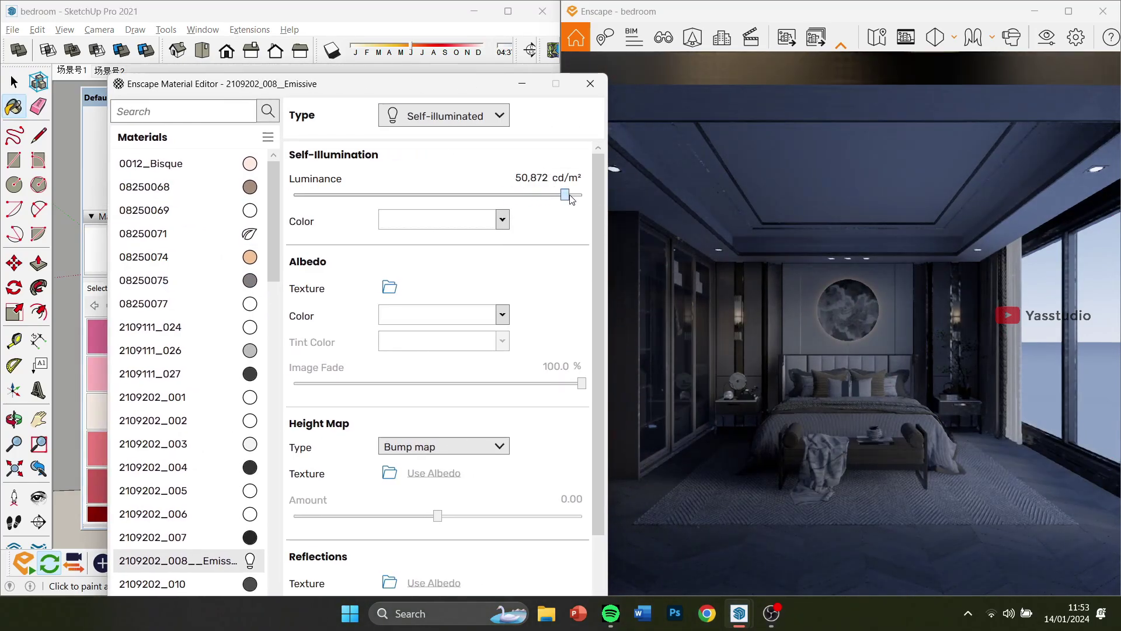
click(503, 220)
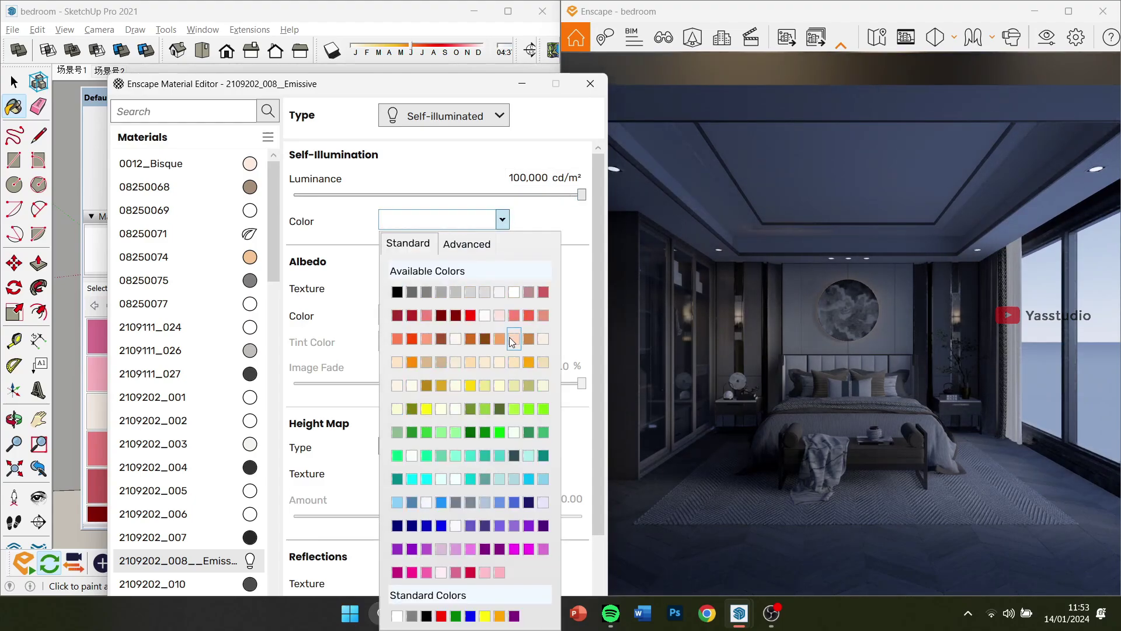
click(500, 362)
click(522, 84)
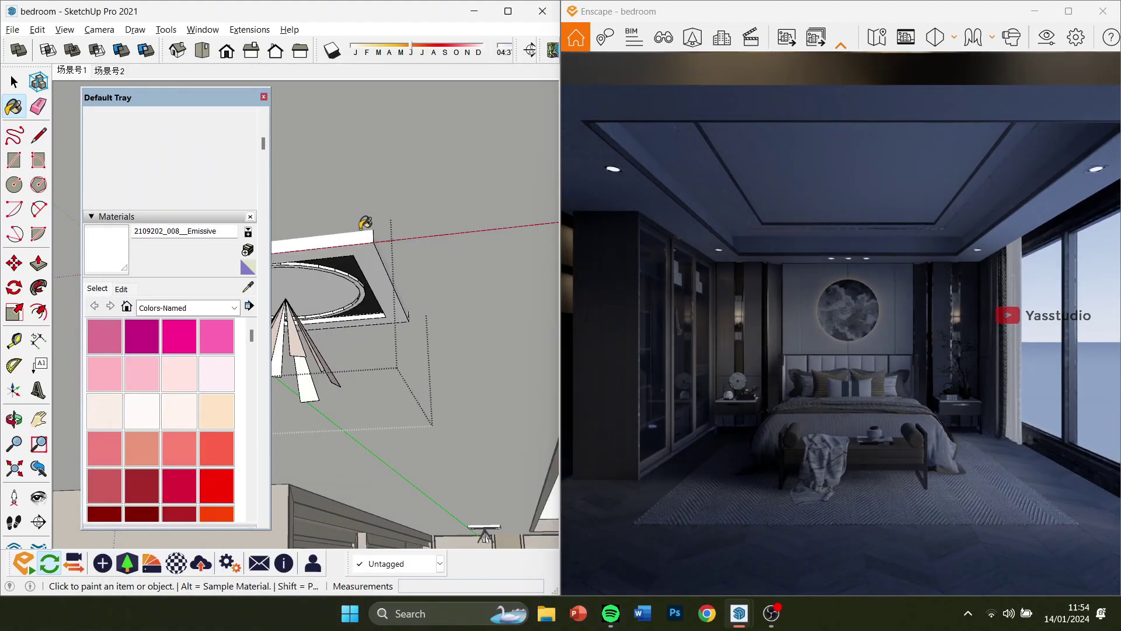
Close the materials tray and bring up the Enscape light sources for the ceiling cove above the wardrobe
click(17, 84)
scroll(340, 402, down, 5)
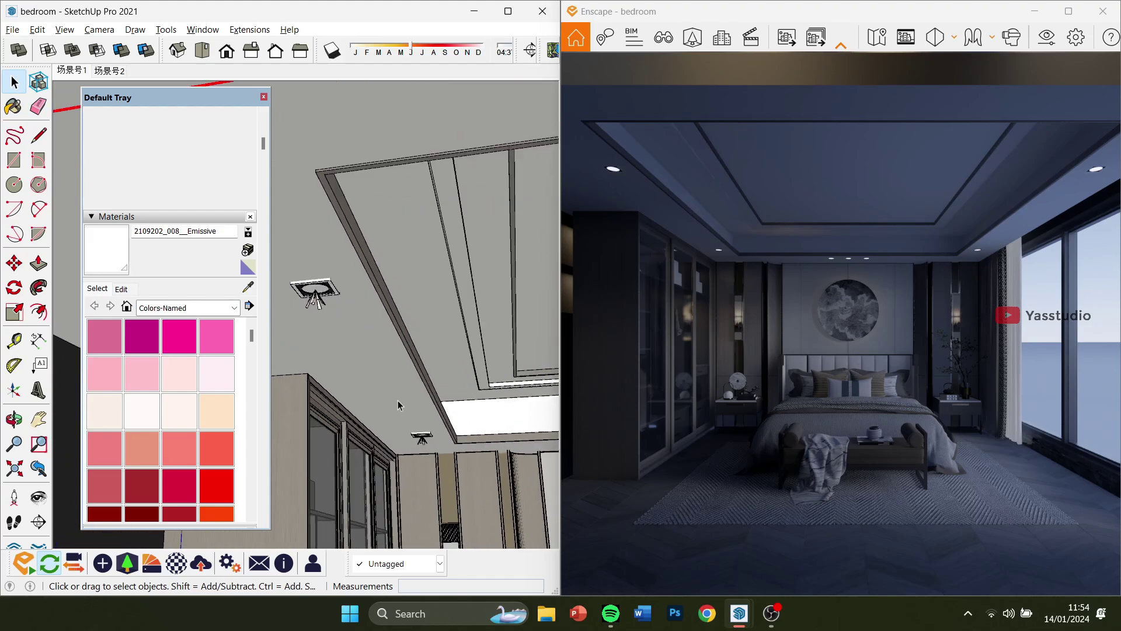
mouse_move(397, 403)
middle_down()
mouse_move(355, 390)
mouse_move(405, 331)
mouse_move(308, 400)
mouse_move(368, 363)
mouse_move(310, 442)
middle_up()
click(263, 95)
middle_drag(264, 100, 91, 540)
click(102, 563)
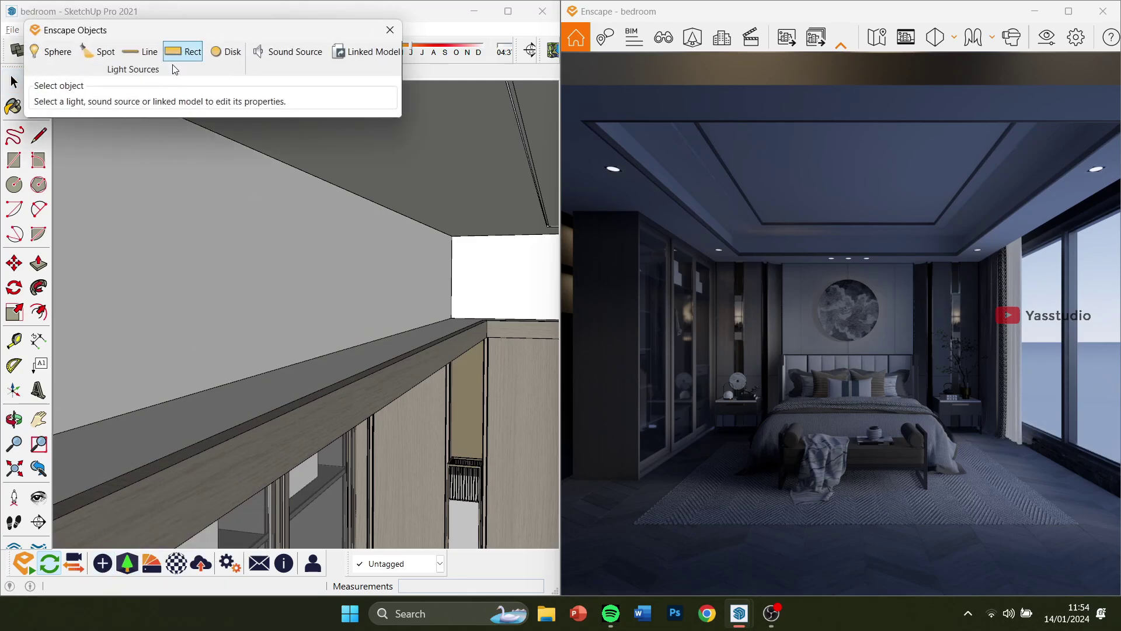
mouse_move(304, 316)
middle_down()
mouse_move(508, 439)
mouse_move(301, 338)
middle_up()
scroll(161, 268, up, 2)
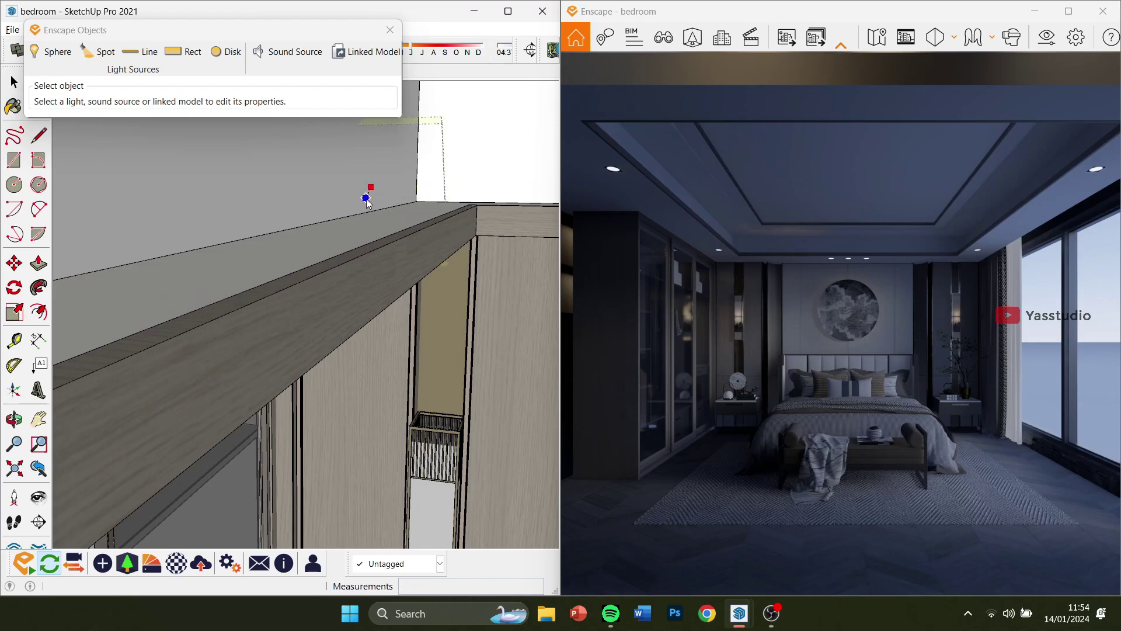
key(space)
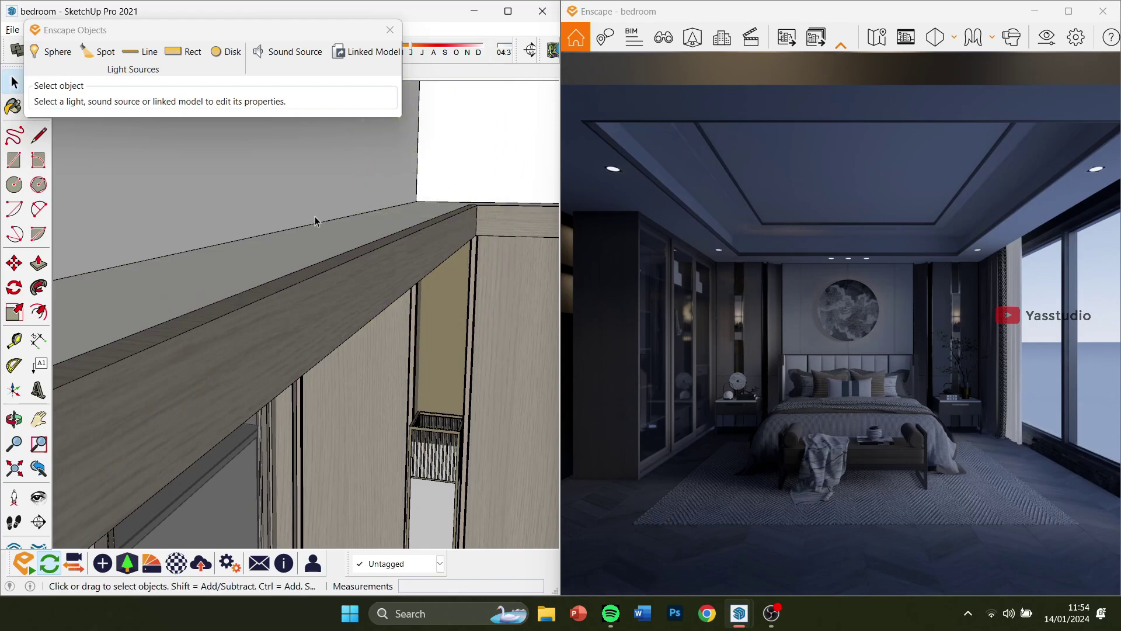
click(170, 58)
click(211, 245)
click(212, 245)
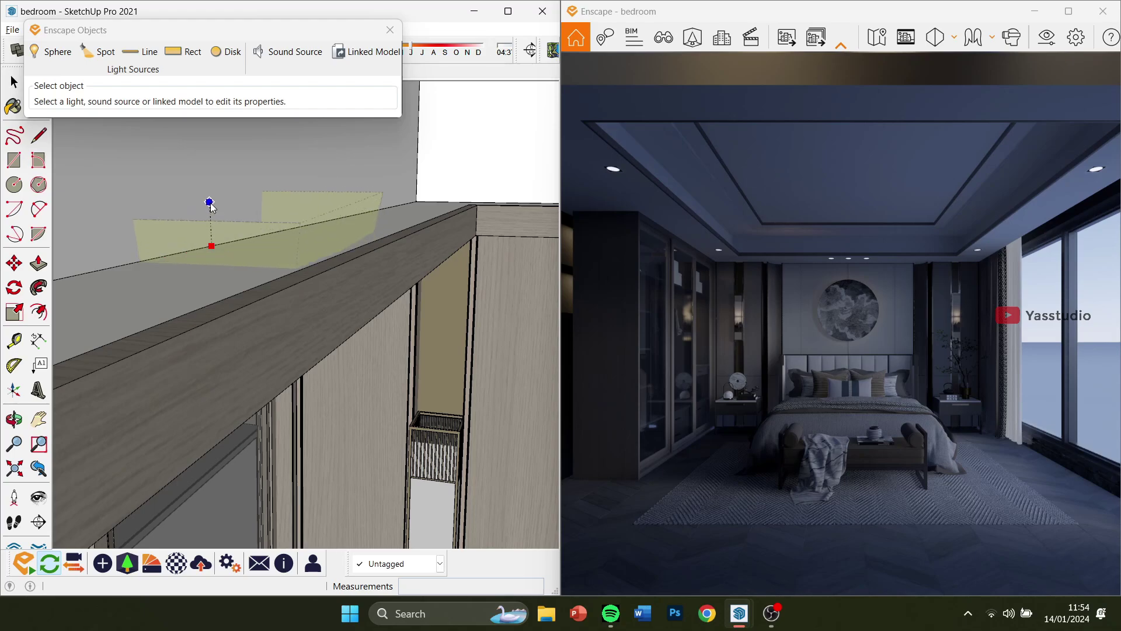
key(space)
Place an Enscape rectangular light at the inner corner endpoint of the ceiling cove's wooden trim
middle_drag(270, 260, 237, 295)
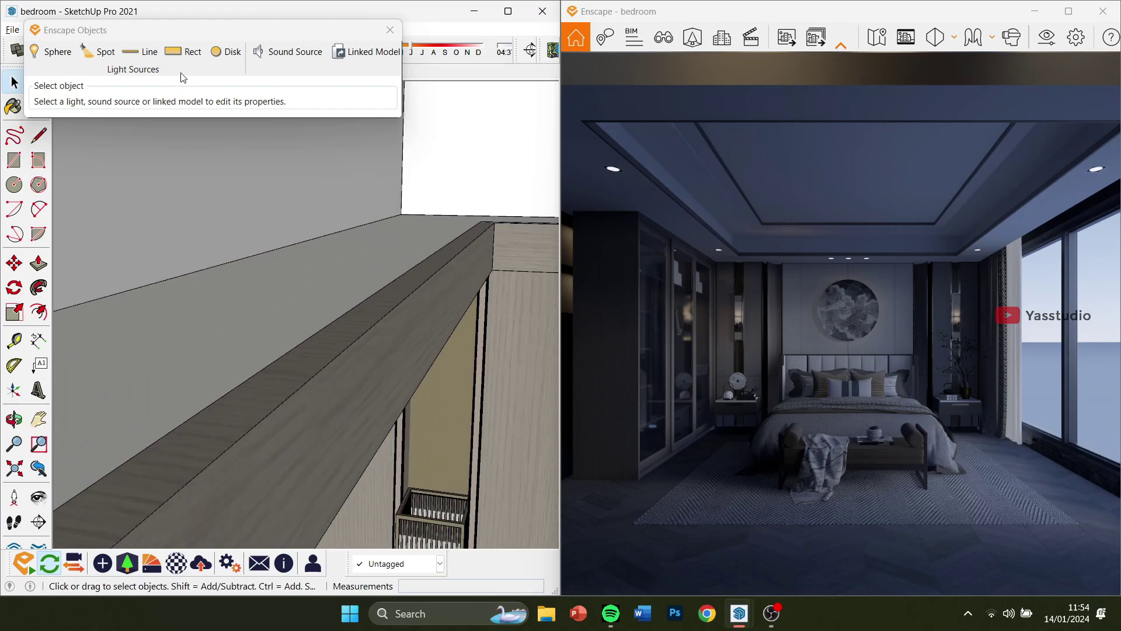
click(146, 54)
middle_drag(322, 282, 344, 270)
scroll(411, 255, up, 1)
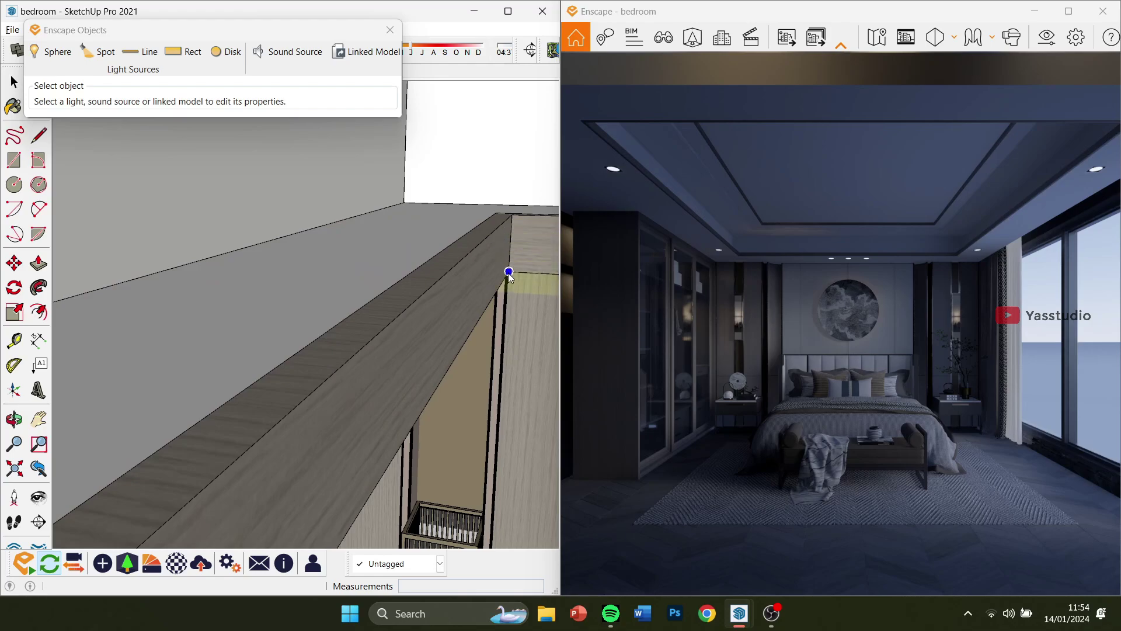
click(509, 220)
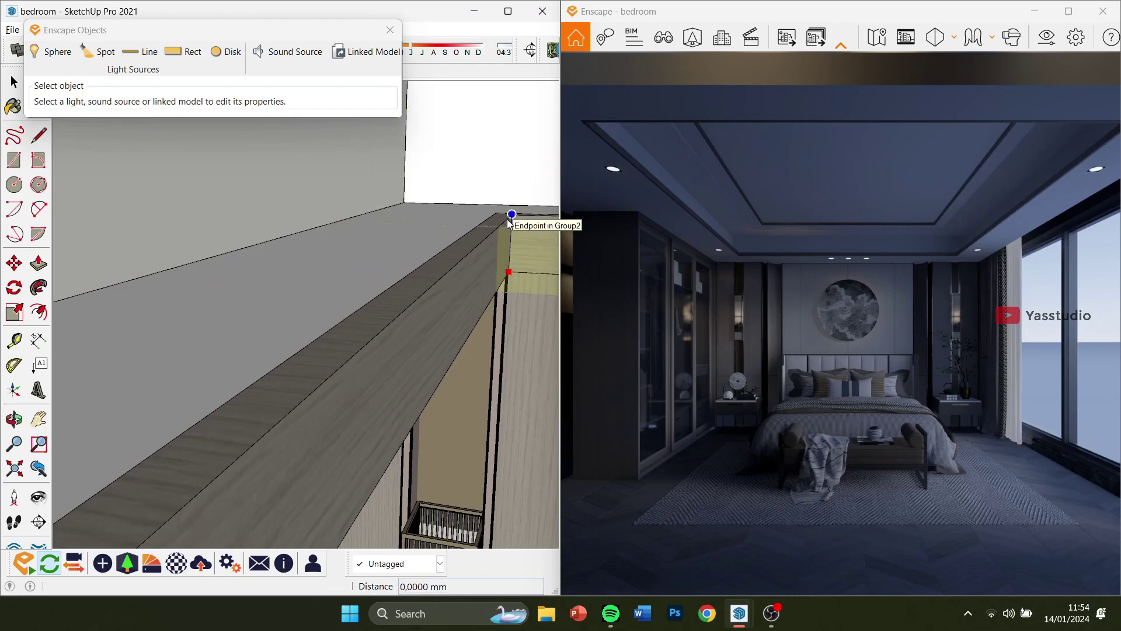
click(509, 220)
Move the rectangular light from the trim corner up onto the cove ledge, against the back wall
scroll(335, 220, down, 1)
scroll(335, 221, up, 1)
shift+middle_drag(310, 351, 105, 385)
click(14, 262)
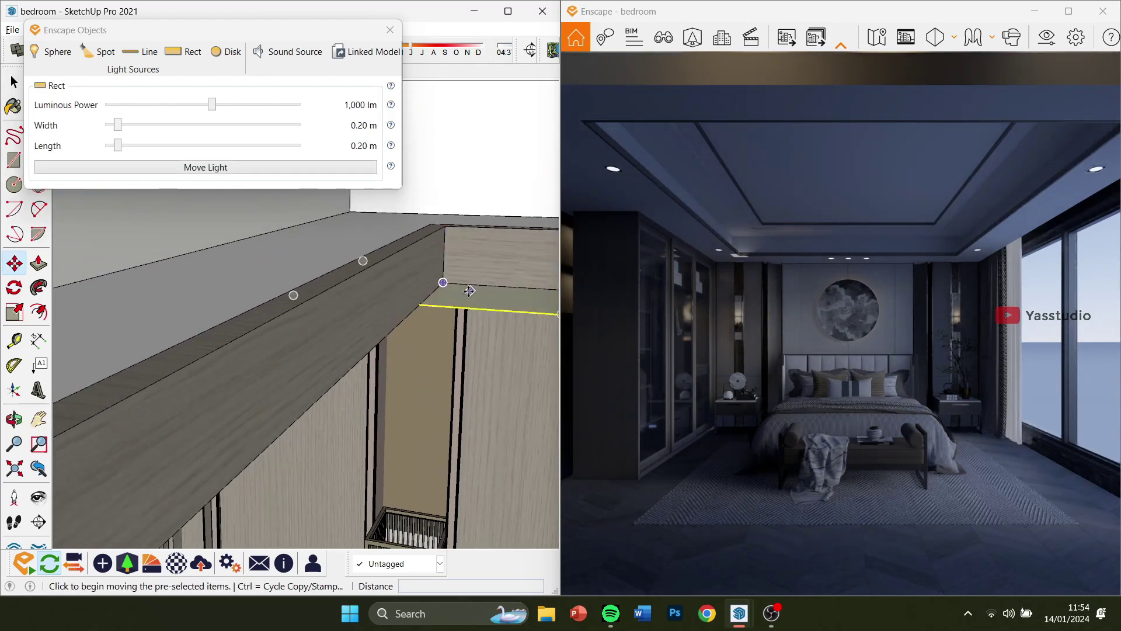
scroll(447, 280, down, 1)
click(427, 299)
click(264, 239)
scroll(264, 239, up, 2)
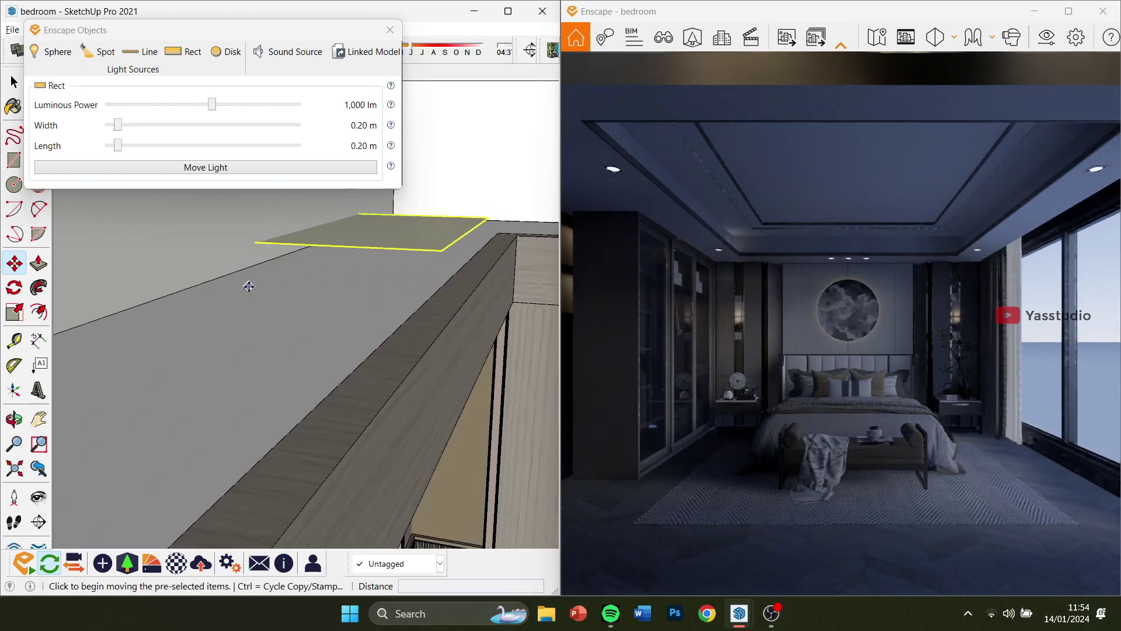
click(248, 286)
click(245, 195)
Resize the rectangular cove light to 0.01 m width and 0.17 m length, and lower its luminous power to about 197 lm
mouse_move(117, 125)
mouse_down()
mouse_move(96, 131)
mouse_move(107, 147)
mouse_move(145, 147)
mouse_up()
mouse_move(245, 280)
middle_down()
mouse_move(292, 272)
mouse_move(358, 297)
mouse_move(420, 298)
middle_up()
mouse_move(147, 147)
mouse_down()
mouse_move(93, 148)
mouse_move(123, 127)
mouse_up()
mouse_move(263, 274)
middle_down()
mouse_move(333, 268)
mouse_move(409, 280)
middle_up()
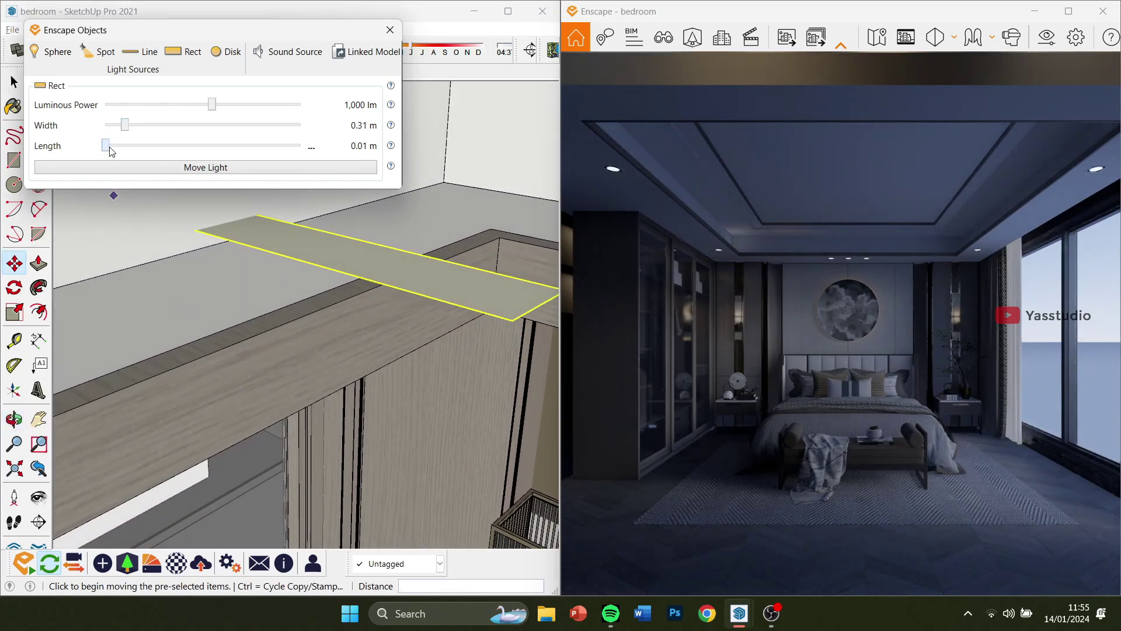
mouse_move(106, 145)
mouse_down()
mouse_move(129, 145)
mouse_move(106, 125)
mouse_move(116, 146)
mouse_up()
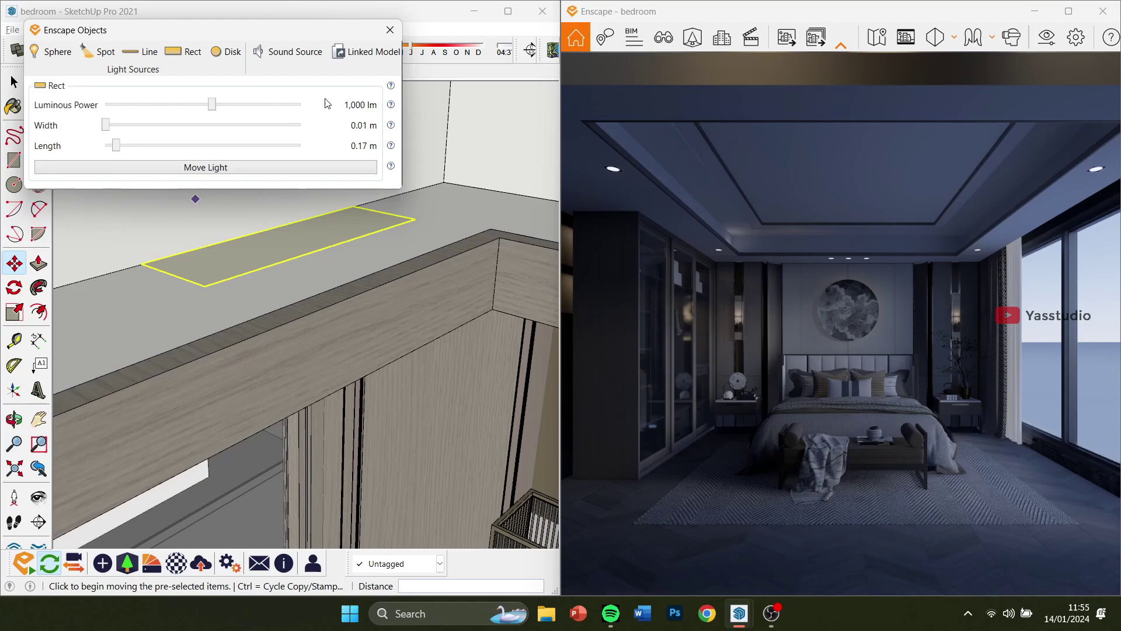
mouse_move(208, 107)
mouse_down()
mouse_move(140, 108)
mouse_move(189, 105)
mouse_up()
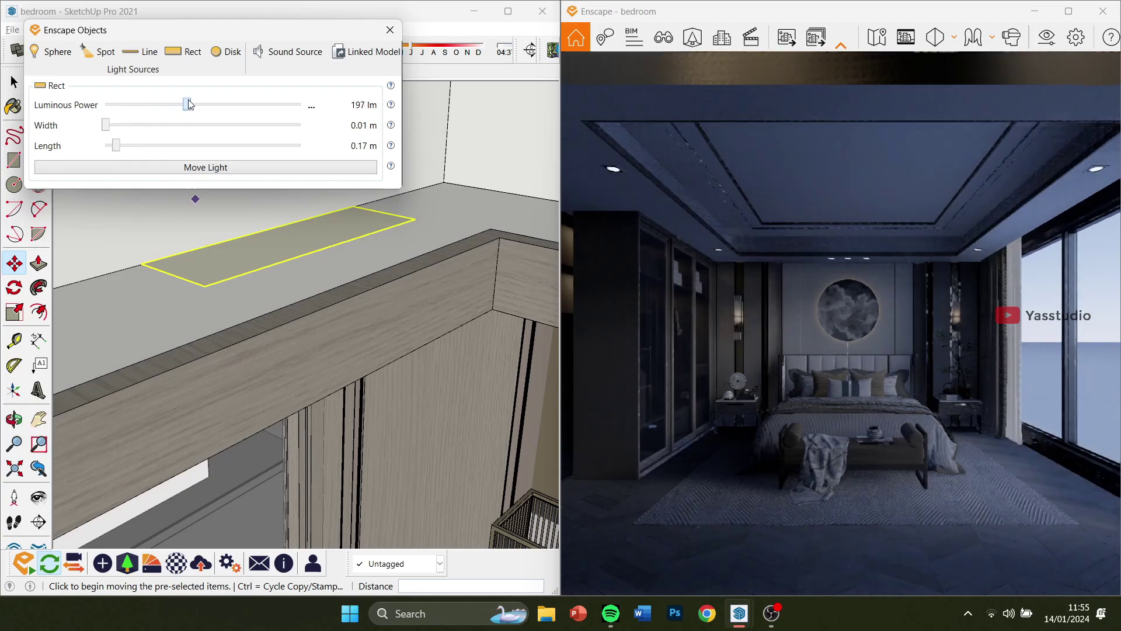
click(213, 167)
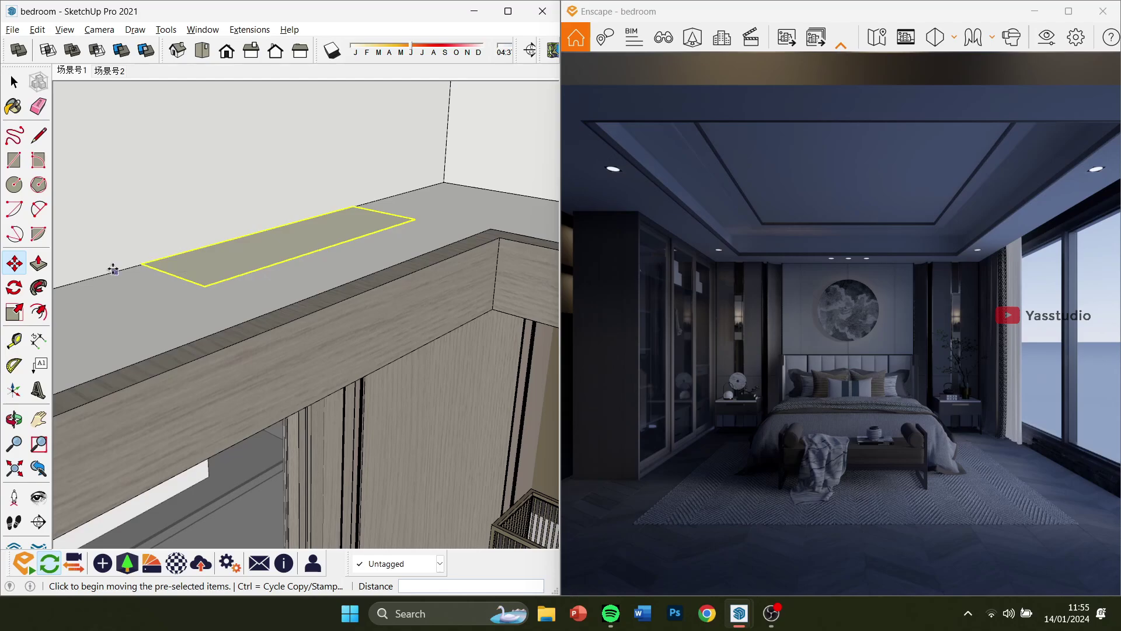
Paint the rectangular cove light with the named colour Orange and adjust it to RGB 255, 179, 89
key(b)
scroll(171, 461, down, 5)
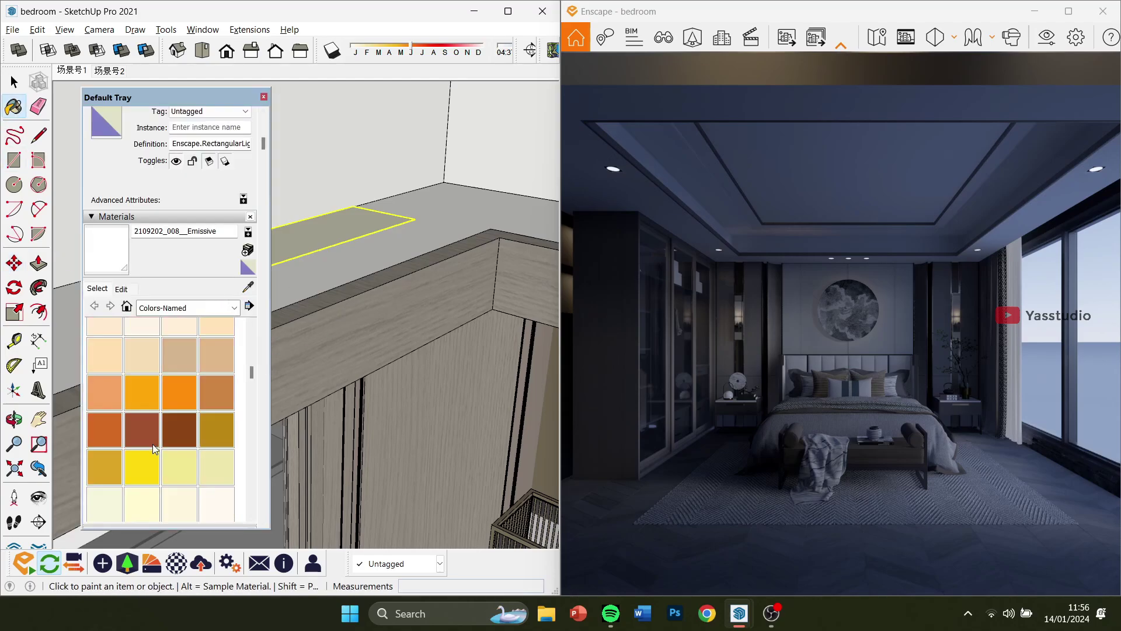
click(316, 235)
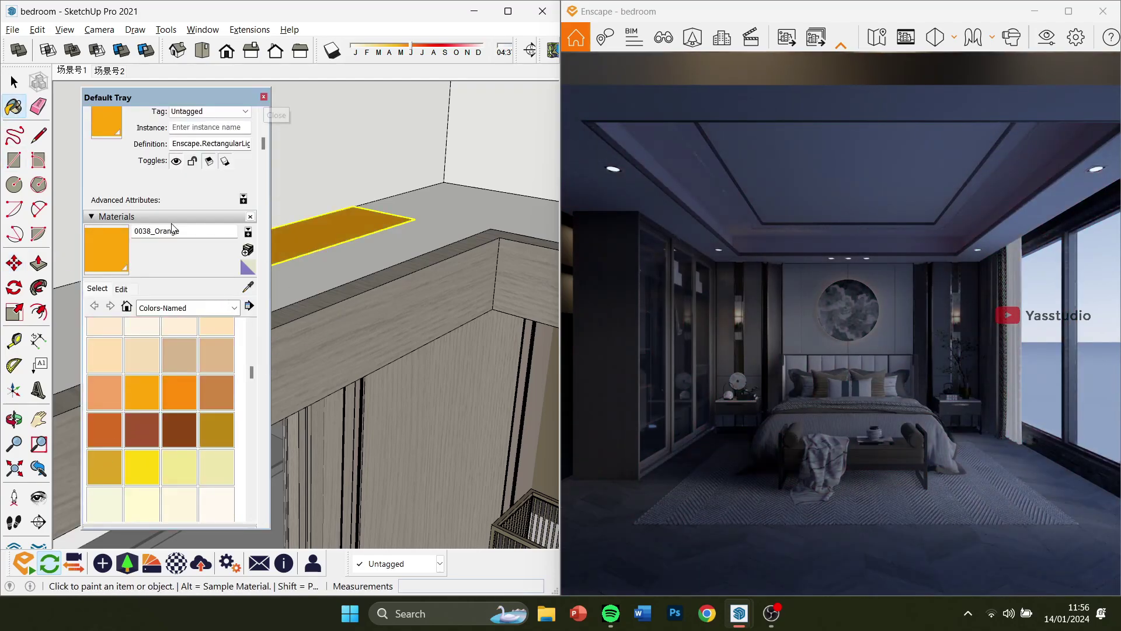
click(130, 288)
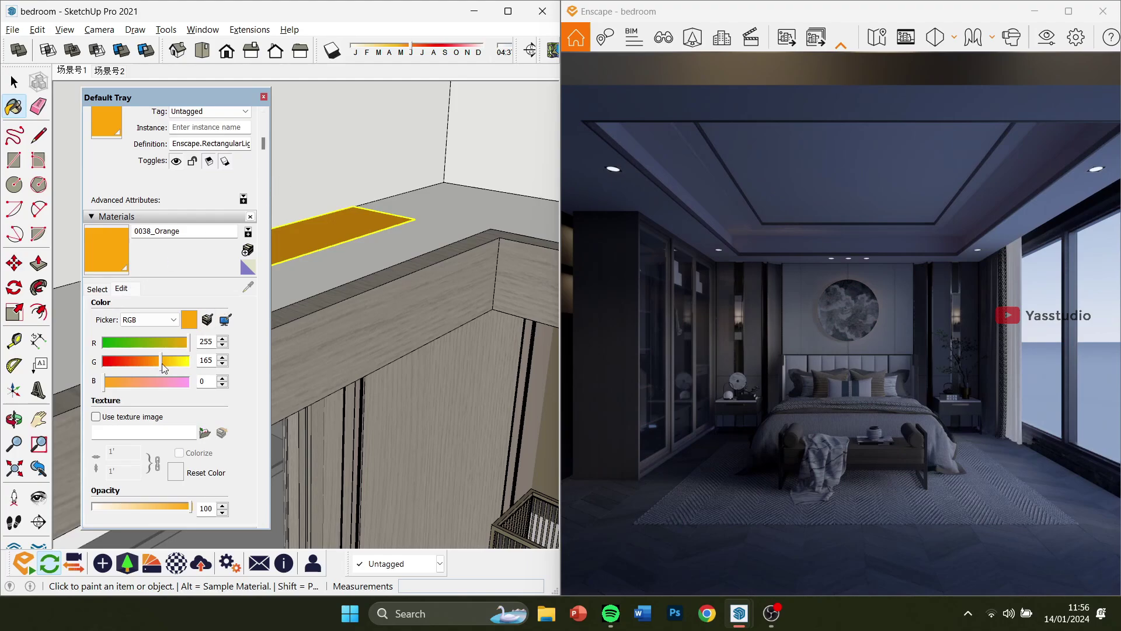
drag(162, 363, 164, 363)
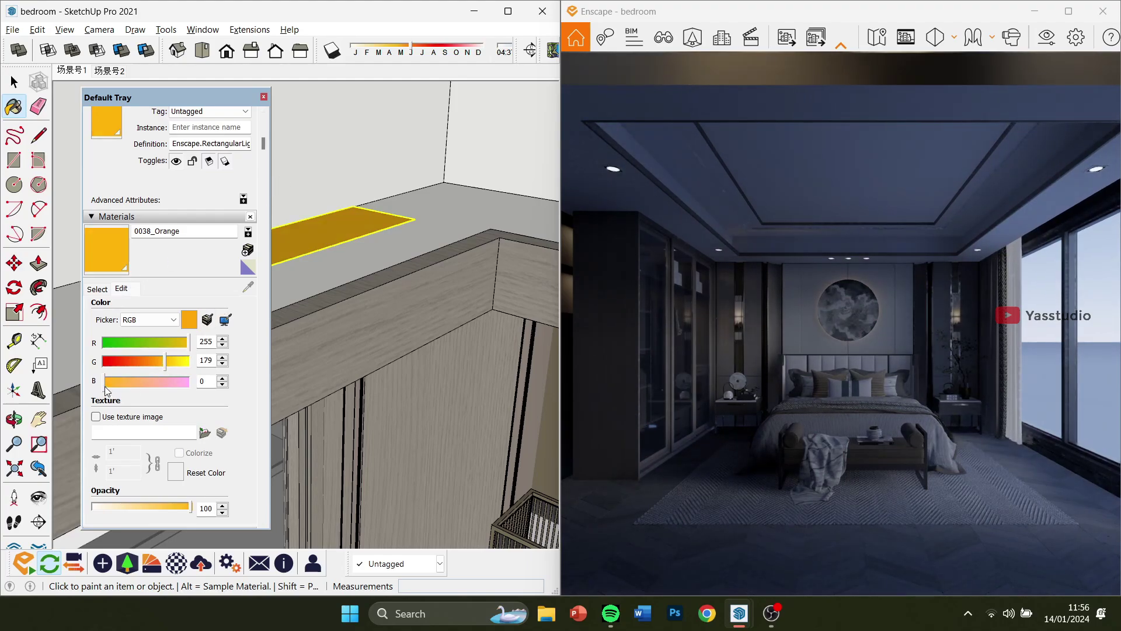
drag(104, 387, 132, 384)
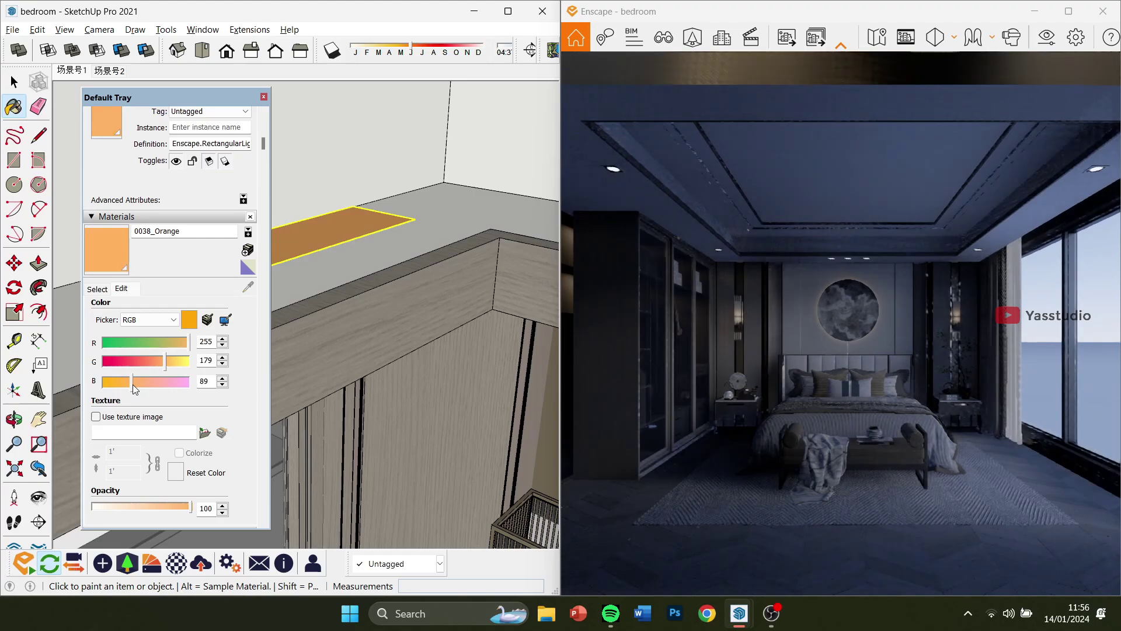
click(263, 97)
click(14, 82)
Synchronise the Enscape view with the SketchUp camera to examine the coloured light on the cove ledge
middle_drag(234, 228, 201, 216)
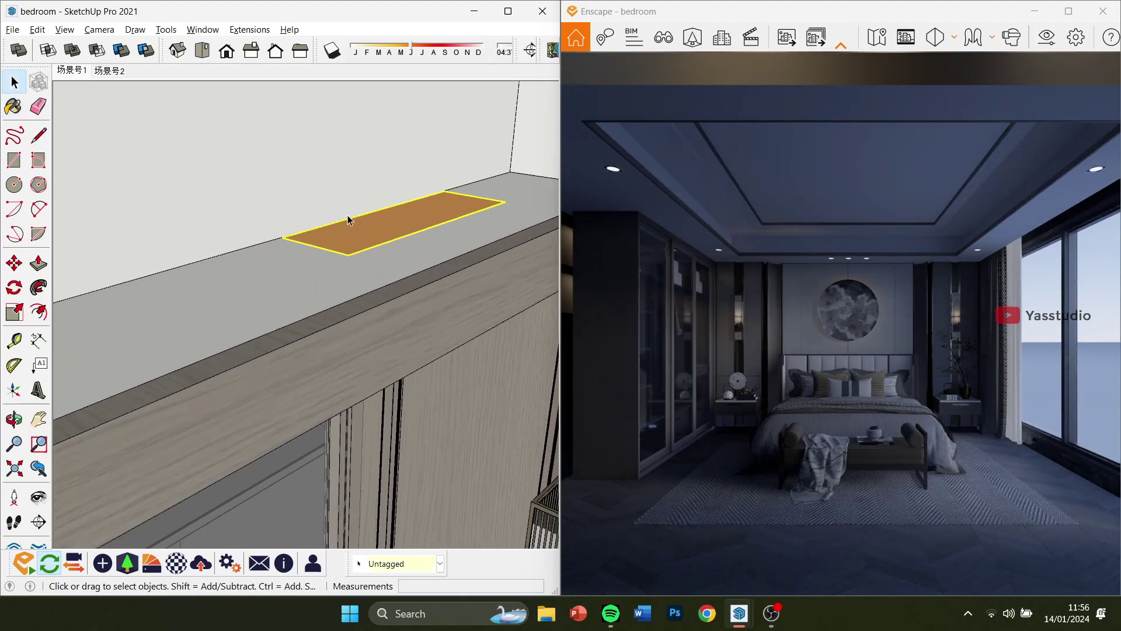
scroll(722, 236, up, 3)
drag(721, 236, 679, 213)
scroll(679, 213, up, 2)
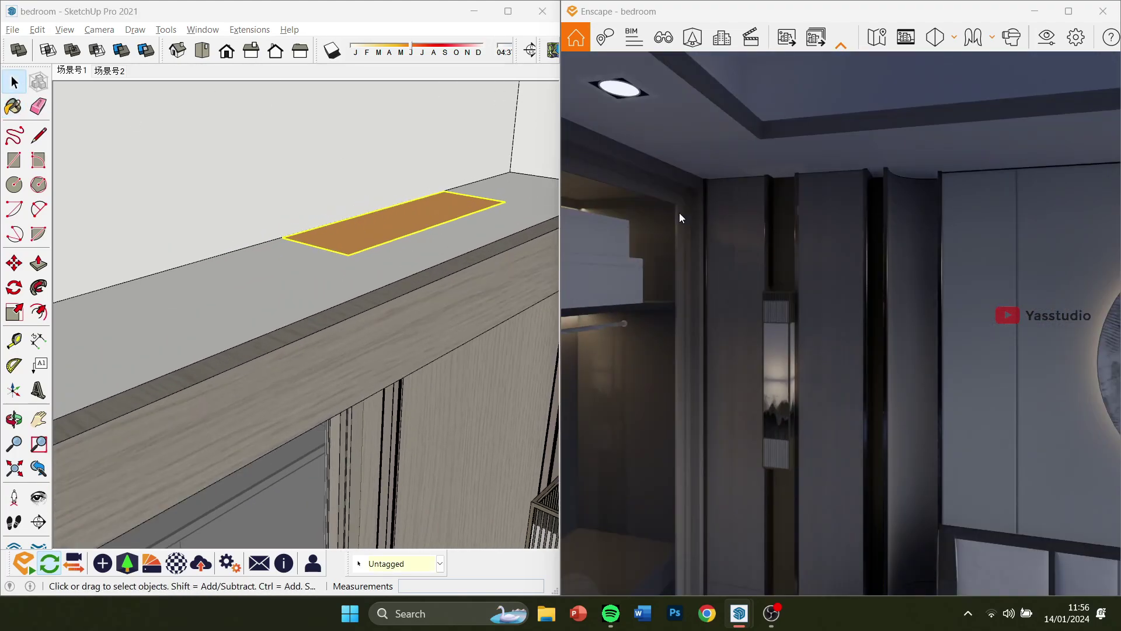
click(74, 563)
scroll(692, 314, up, 3)
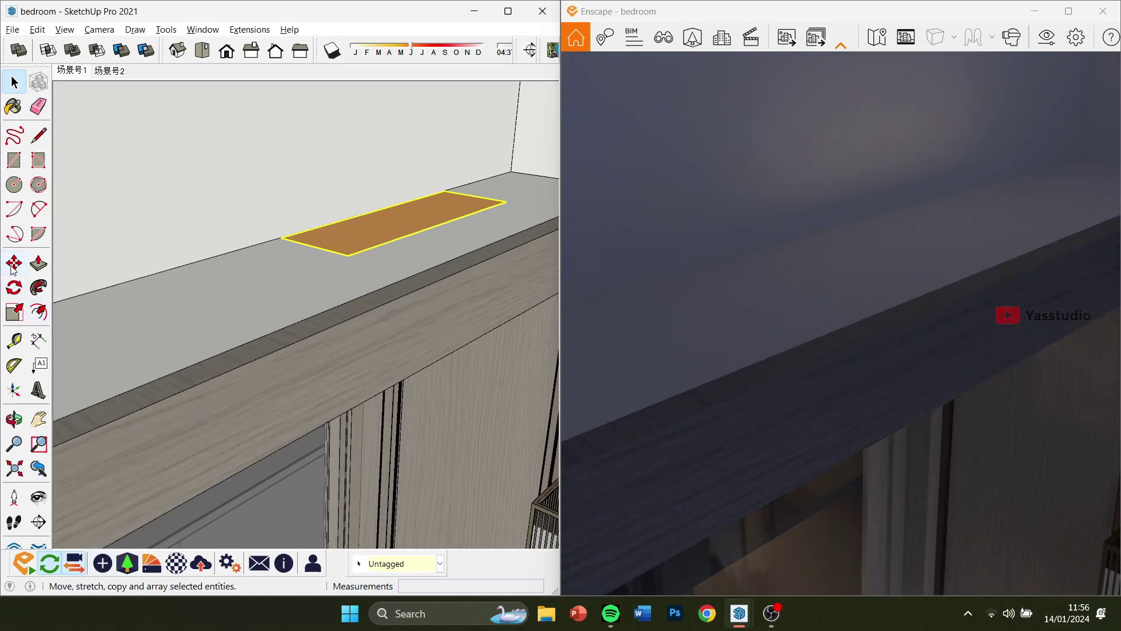
Move the rectangular light slightly across the ledge, closer to the cove's back wall
click(13, 265)
middle_drag(327, 257, 453, 274)
click(293, 241)
click(238, 237)
mouse_move(251, 248)
middle_down()
mouse_move(272, 208)
mouse_move(230, 210)
mouse_move(130, 176)
middle_up()
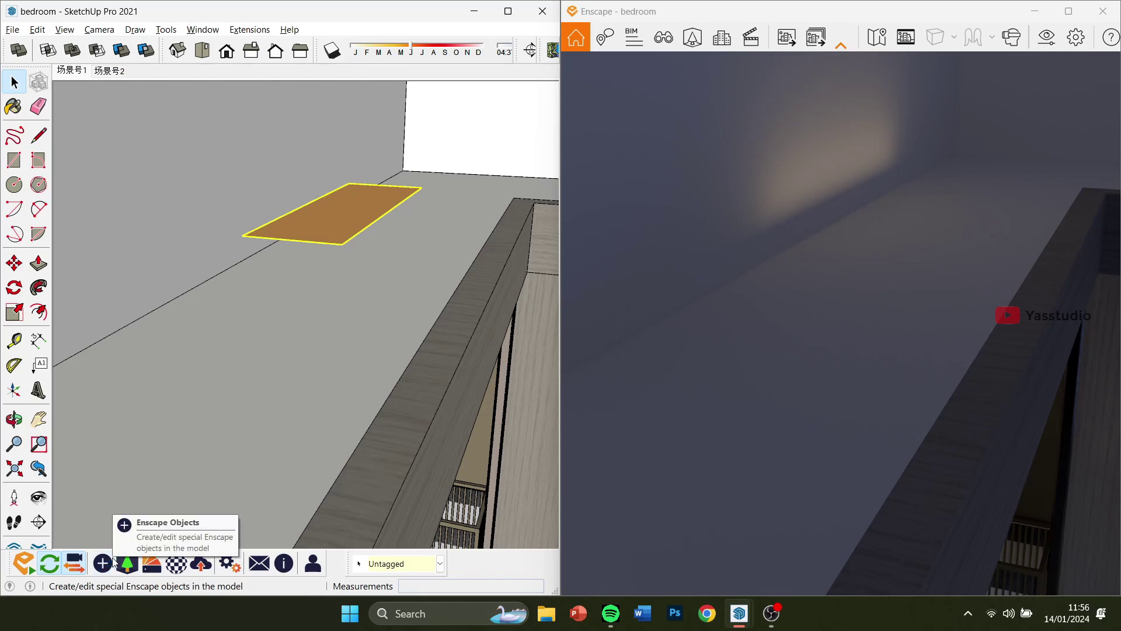
Copy the rectangular light along the ledge so the copy joins it end to end
scroll(173, 514, down, 1)
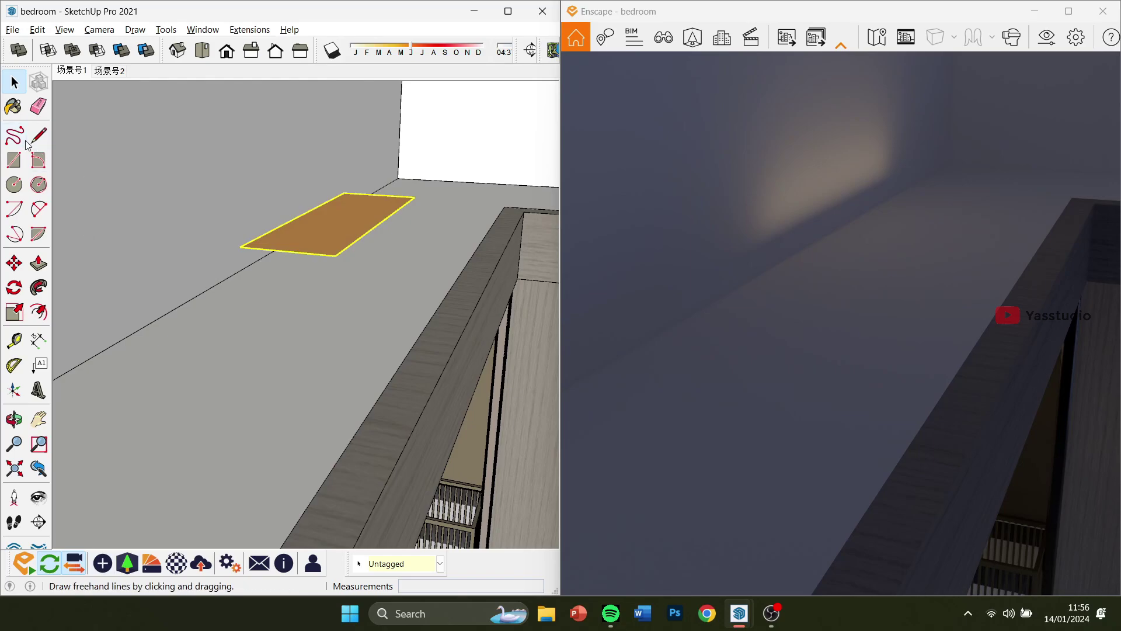
key(ctrl)
click(344, 192)
click(242, 247)
middle_drag(242, 247, 275, 212)
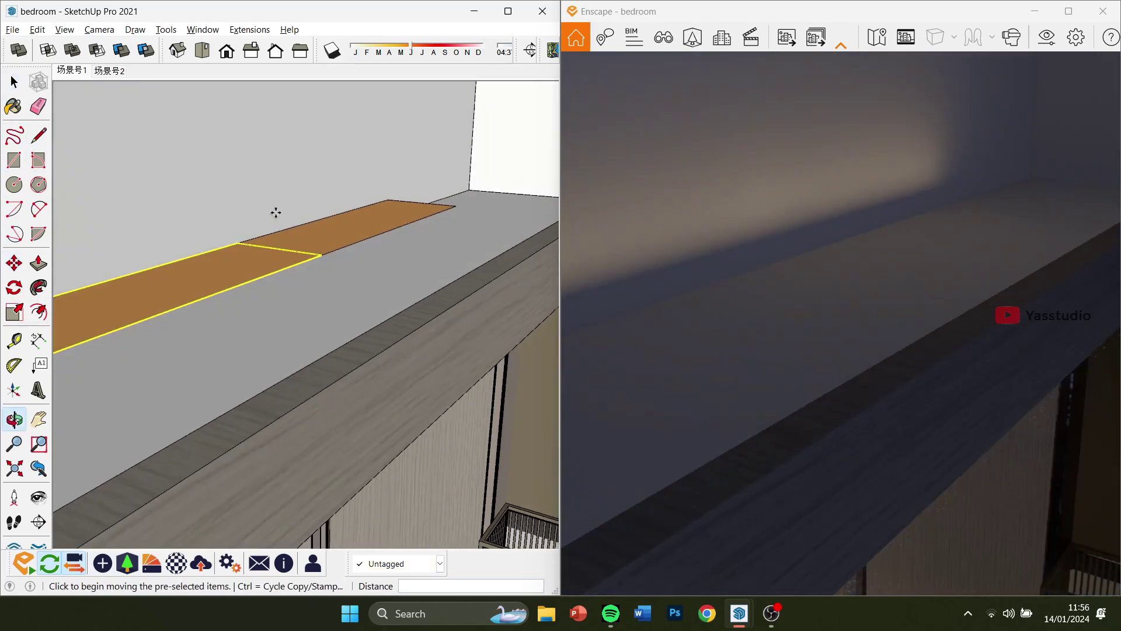
Select both rectangular lights on the ledge and group them
click(14, 82)
shift+click(330, 237)
right_click(330, 237)
click(380, 374)
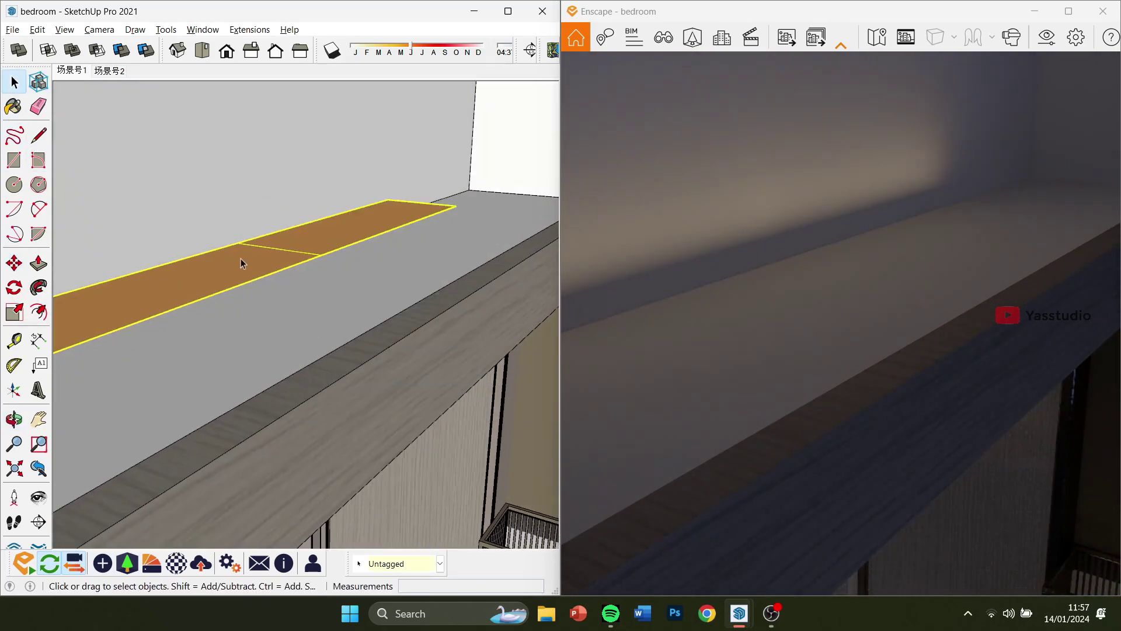
Inside the light group, copy both lights end to end along the wardrobe-side ledge and array the copy x10
double_click(240, 258)
click(240, 258)
shift+click(360, 230)
click(13, 264)
click(457, 207)
scroll(479, 202, down, 1)
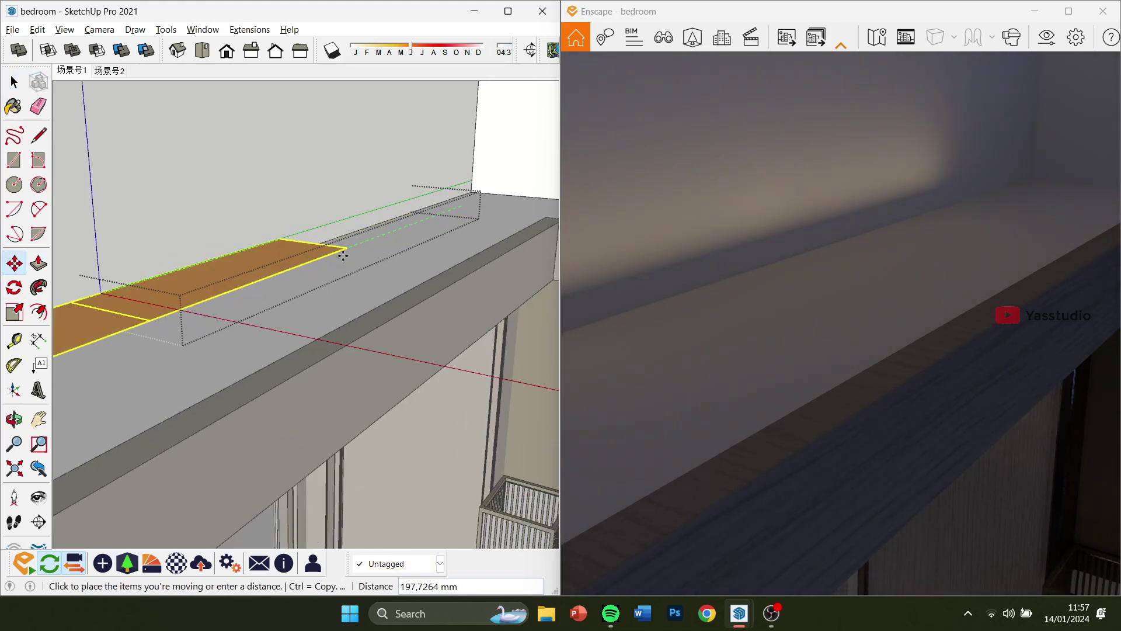
key(ctrl)
click(179, 306)
text(x10)
key(Return)
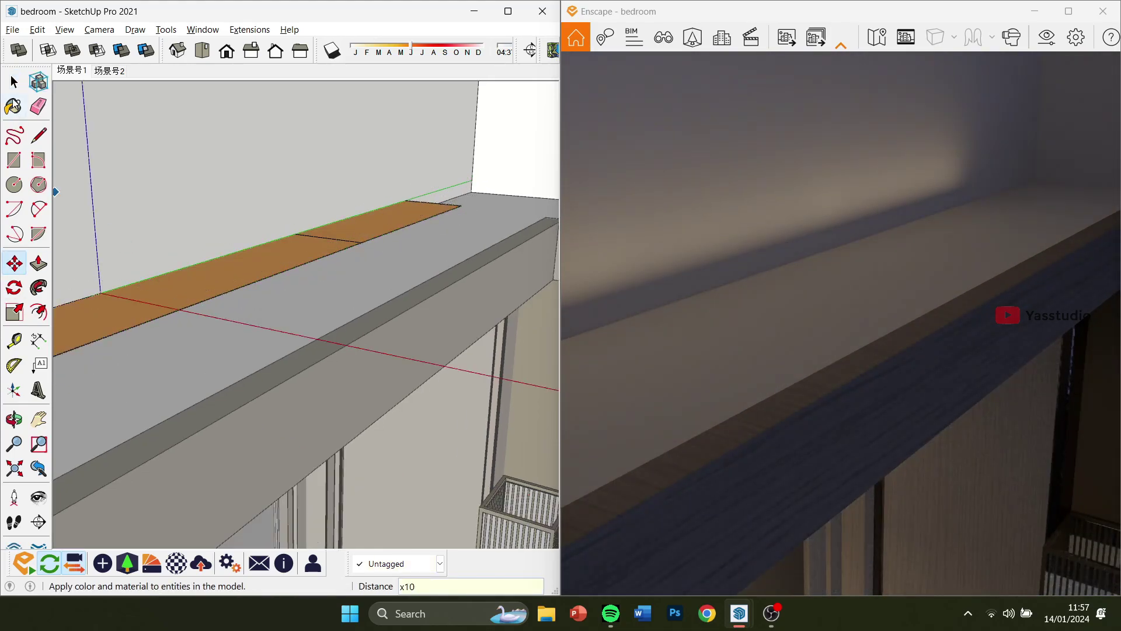
click(14, 81)
Turn off view synchronisation, examine the wardrobe cove's glow in Enscape, and return the model to scene 场景号1
scroll(493, 150, down, 10)
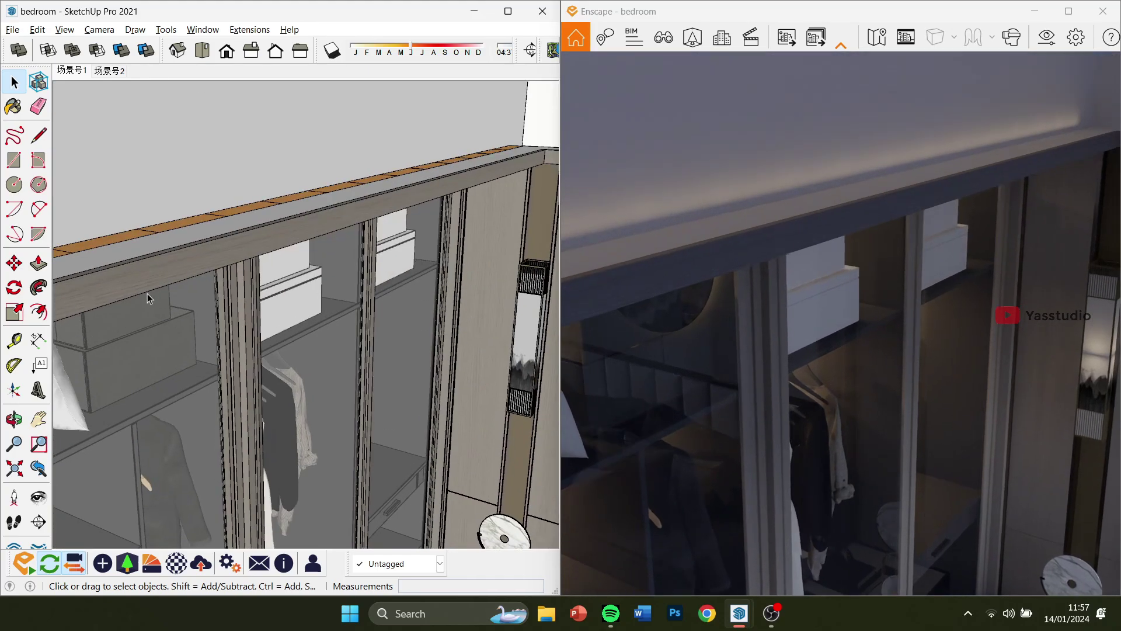
scroll(256, 216, up, 2)
click(256, 216)
scroll(450, 190, up, 3)
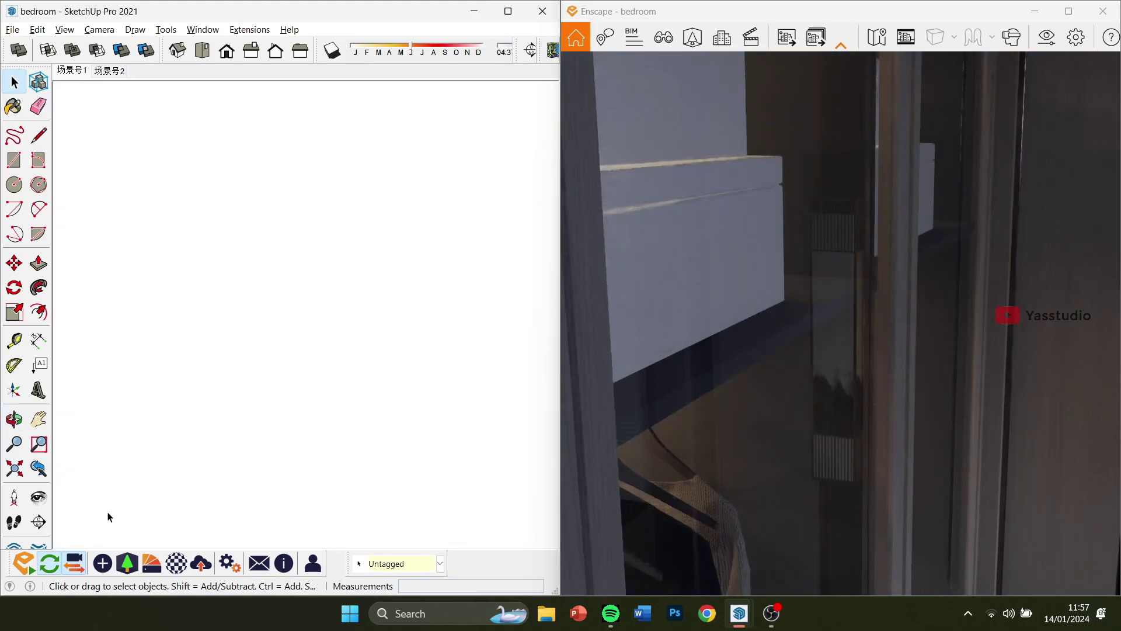
click(74, 563)
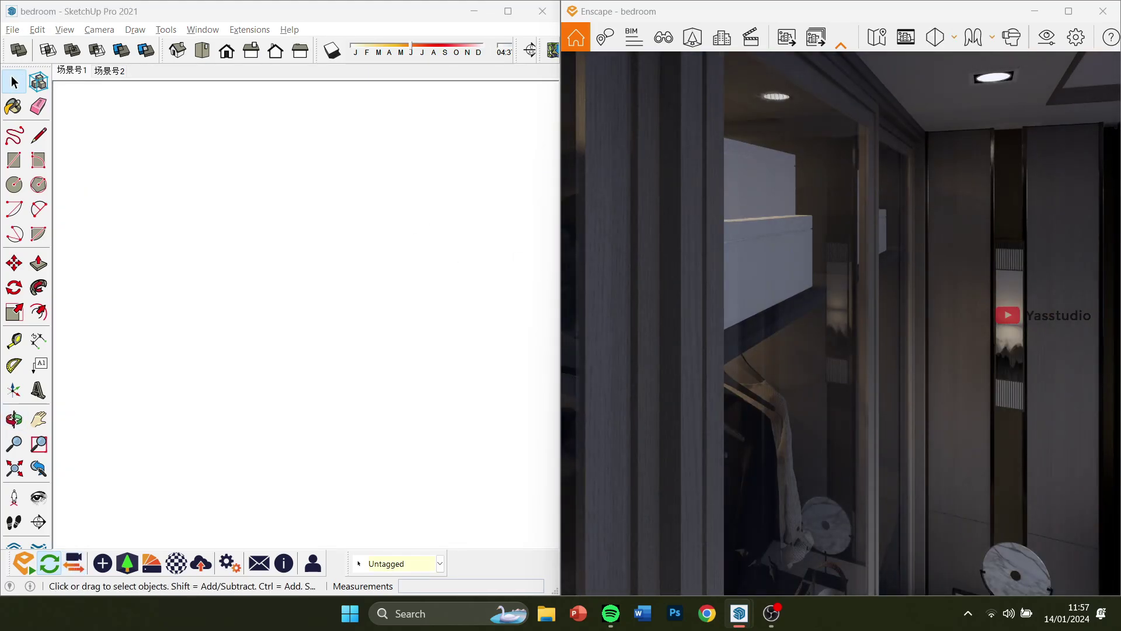
mouse_move(876, 223)
right_down()
mouse_move(875, 263)
mouse_move(875, 223)
right_up()
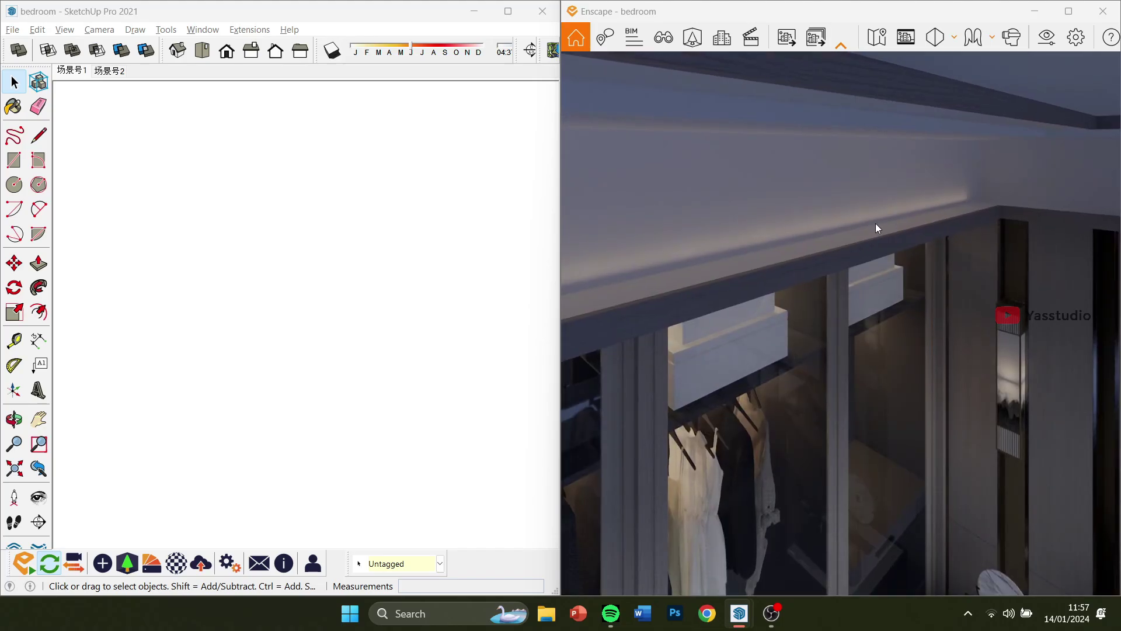
click(71, 71)
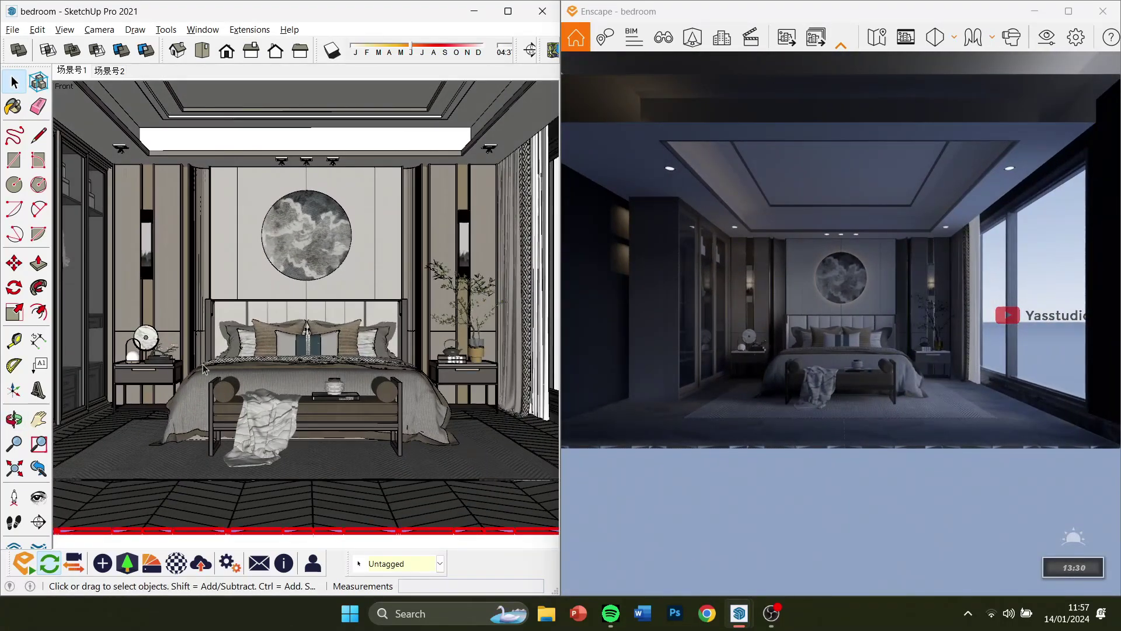
Move the wardrobe-side light strip along the wall direction, towards the inner corner of the cove ledge
middle_drag(204, 369, 153, 390)
scroll(137, 255, up, 3)
middle_drag(136, 254, 199, 180)
scroll(316, 204, up, 4)
middle_drag(397, 269, 432, 305)
click(14, 263)
click(126, 246)
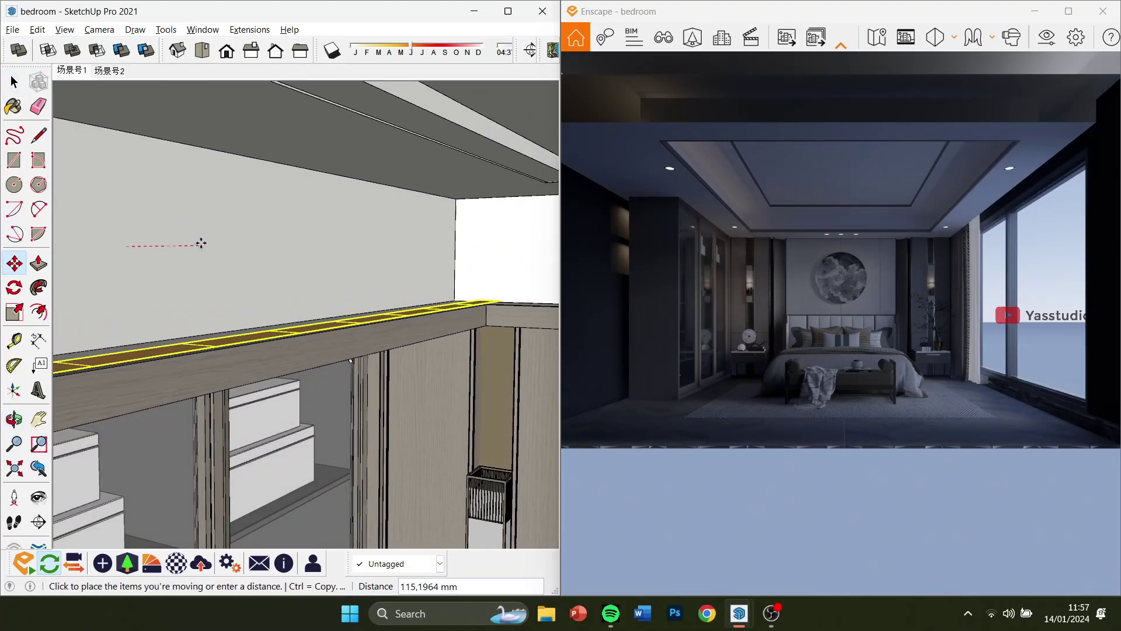
key(Escape)
middle_drag(224, 239, 222, 266)
click(299, 101)
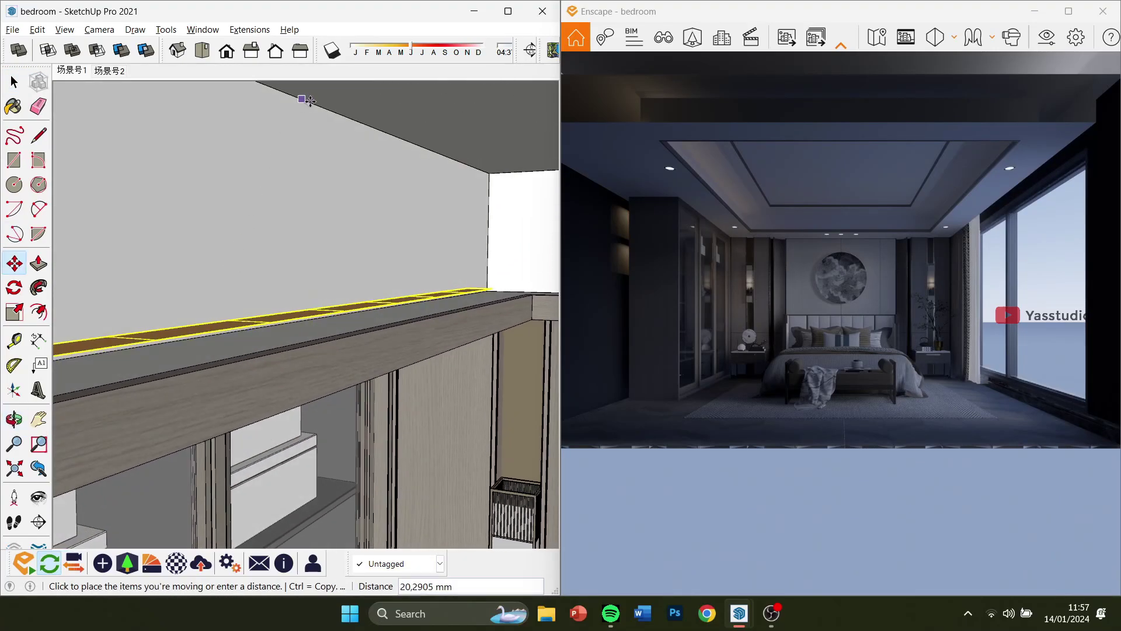
click(365, 123)
Copy the light strip across the ceiling to the window-side cove ledge and position it near the wall
scroll(344, 274, down, 1)
middle_drag(350, 273, 330, 266)
scroll(351, 193, down, 1)
click(353, 170)
key(ctrl)
scroll(270, 169, down, 1)
middle_drag(344, 228, 327, 251)
scroll(251, 260, down, 3)
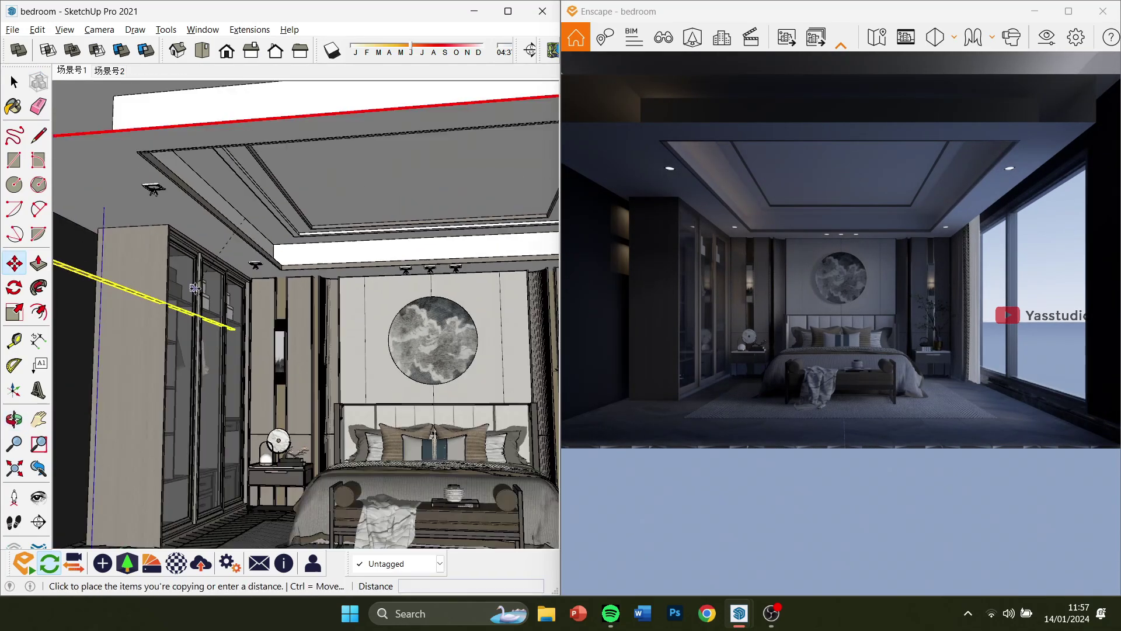
middle_drag(251, 266, 380, 320)
scroll(421, 239, up, 2)
click(428, 237)
scroll(403, 289, up, 5)
click(380, 321)
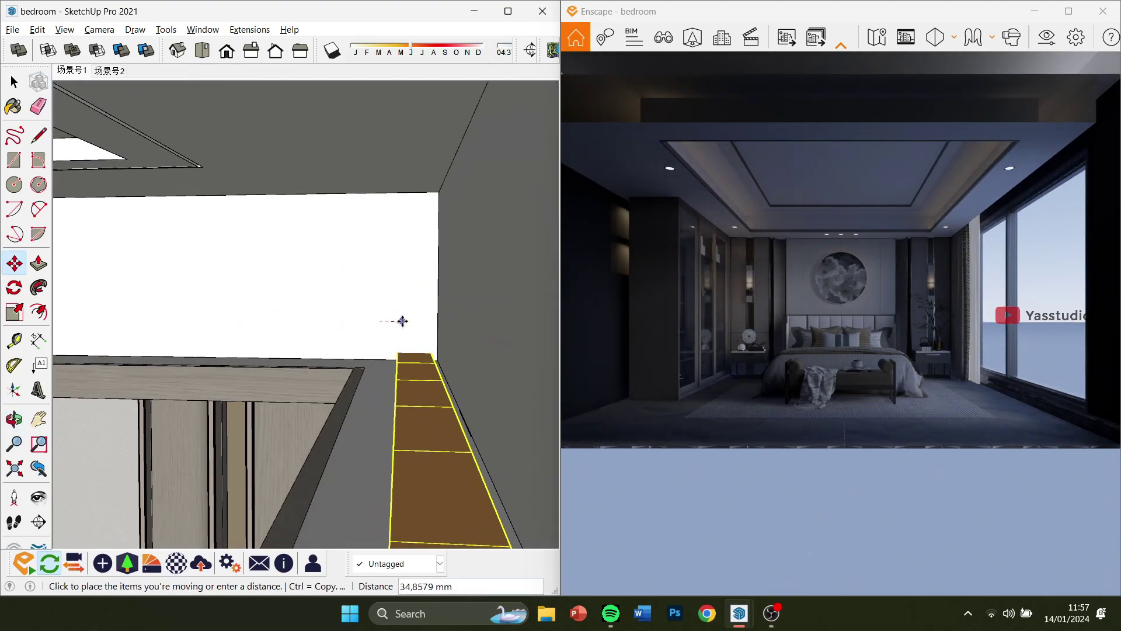
Make a copy of the window-side light strip rotated by 90 degrees
key(q)
click(369, 440)
key(ctrl)
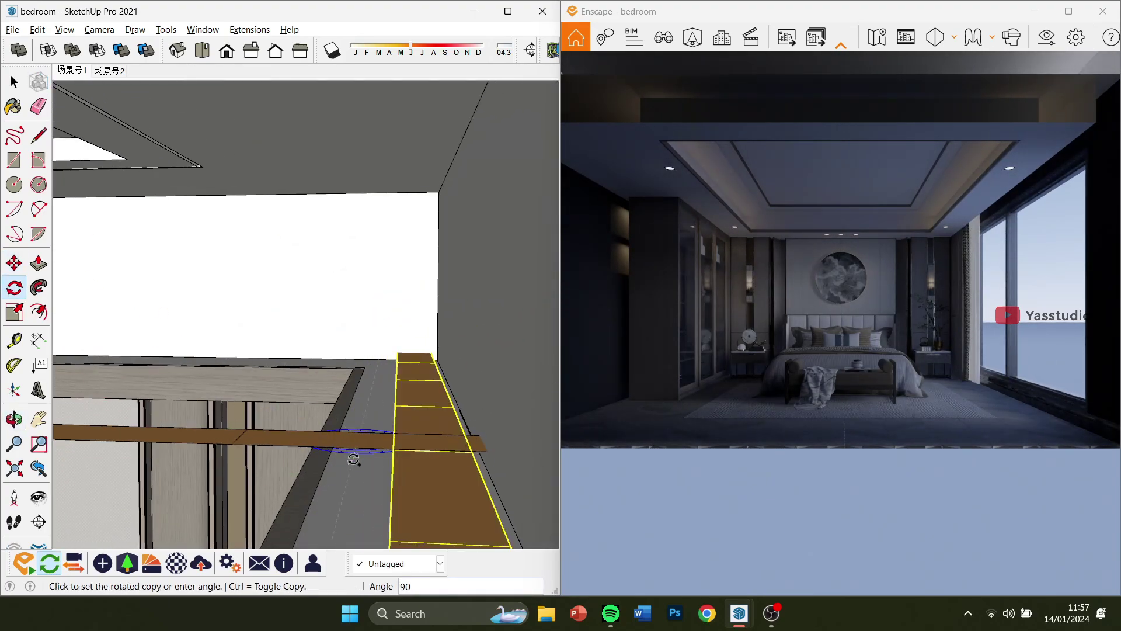
click(342, 492)
Move the rotated light strip onto the cove ledge above the headboard, close to the back wall
click(14, 263)
click(349, 467)
click(371, 366)
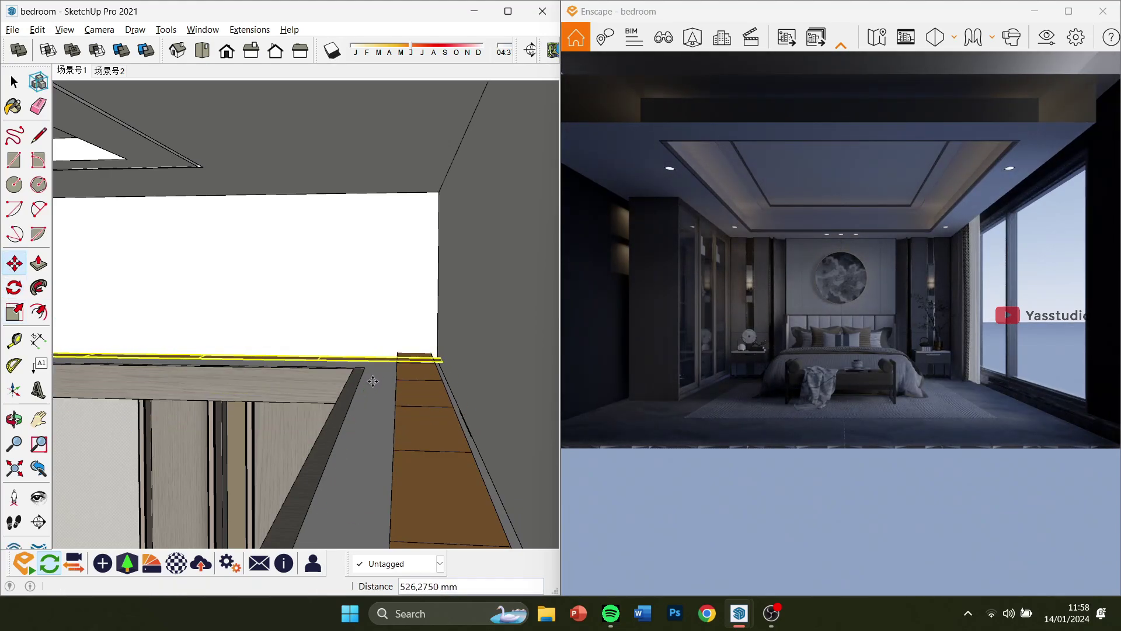
middle_drag(373, 381, 439, 386)
click(541, 456)
click(502, 401)
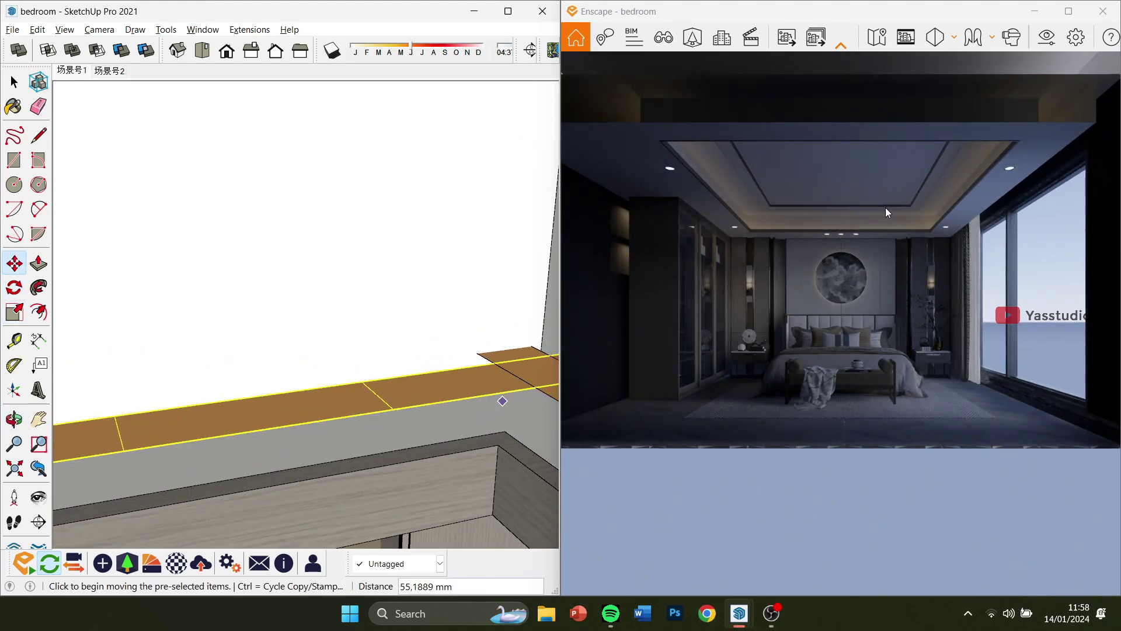
Examine the ceiling cove and wall panels around the headboard in the model and in the Enscape render
middle_drag(276, 500, 290, 290)
scroll(290, 291, down, 4)
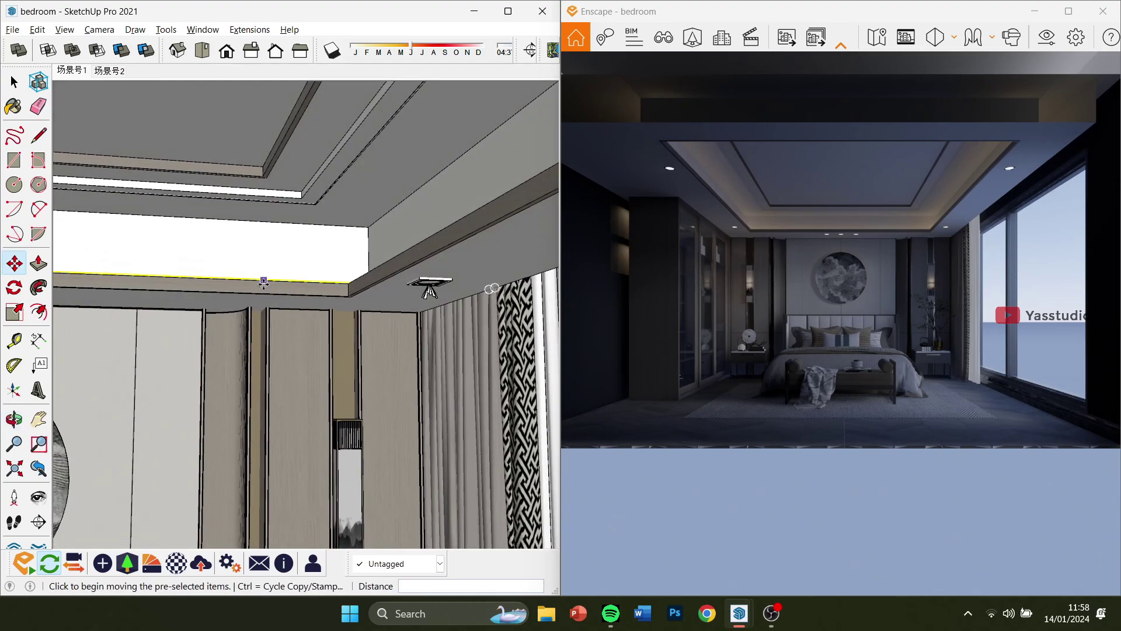
key(space)
mouse_move(346, 175)
middle_down()
mouse_move(283, 281)
mouse_move(287, 251)
middle_up()
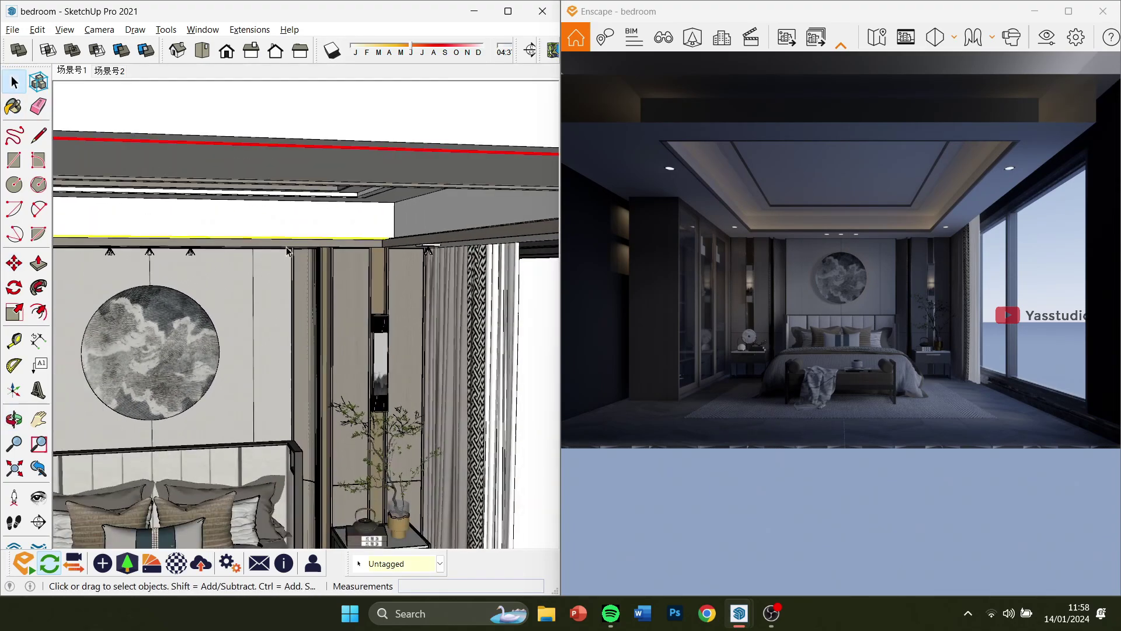
scroll(335, 289, down, 2)
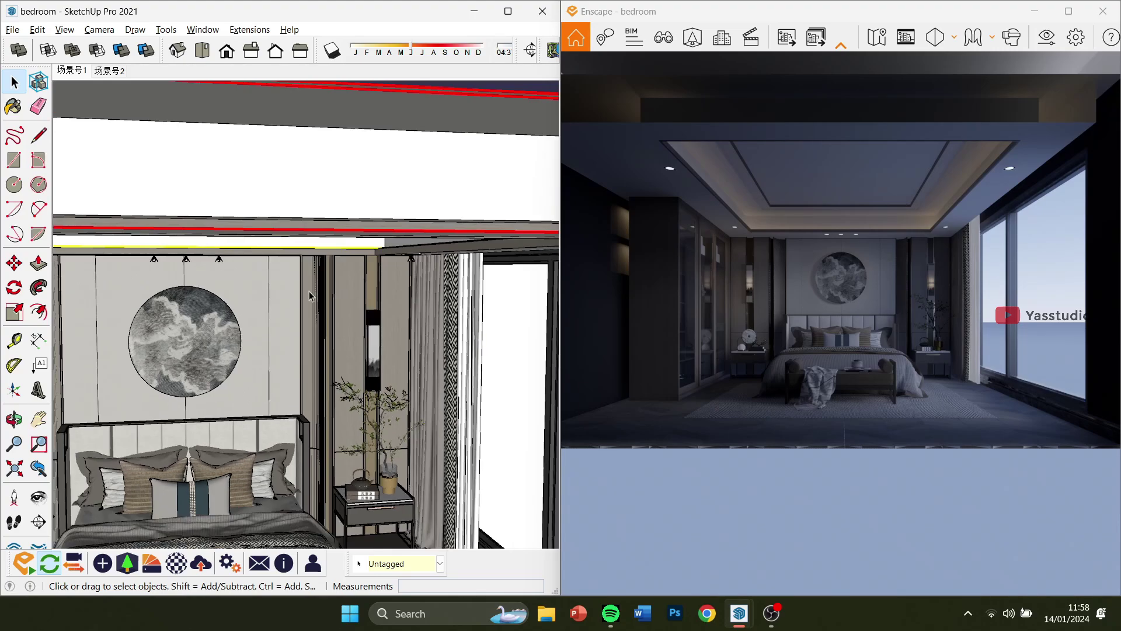
scroll(337, 255, up, 4)
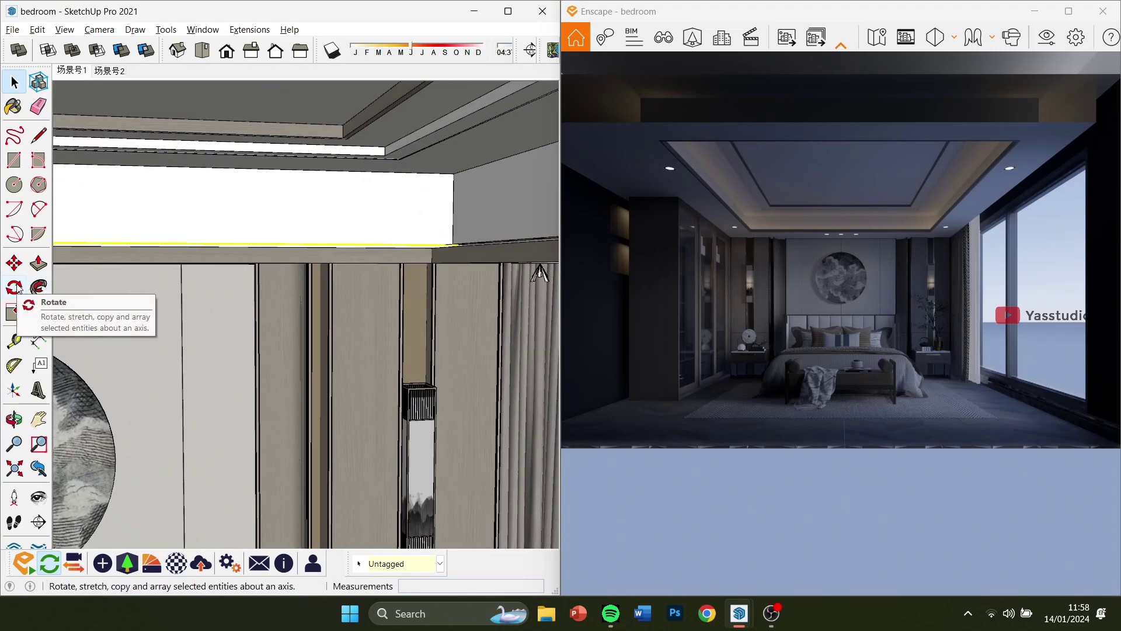
middle_drag(356, 274, 445, 339)
middle_drag(357, 301, 354, 299)
scroll(919, 235, up, 3)
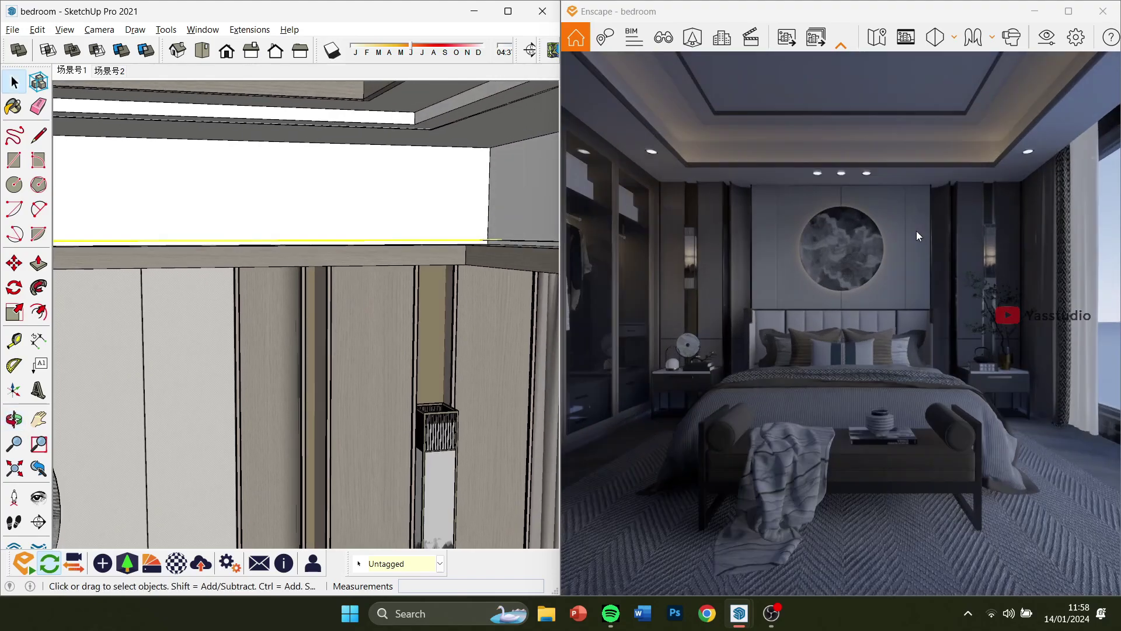
mouse_move(918, 236)
right_down()
mouse_move(864, 240)
mouse_move(910, 236)
right_up()
scroll(344, 287, up, 1)
Copy the headboard-side cove light strip straight down in front of the wall panels
middle_drag(345, 287, 242, 258)
key(m)
scroll(295, 255, down, 1)
key(ctrl)
click(374, 271)
click(372, 392)
scroll(372, 385, up, 2)
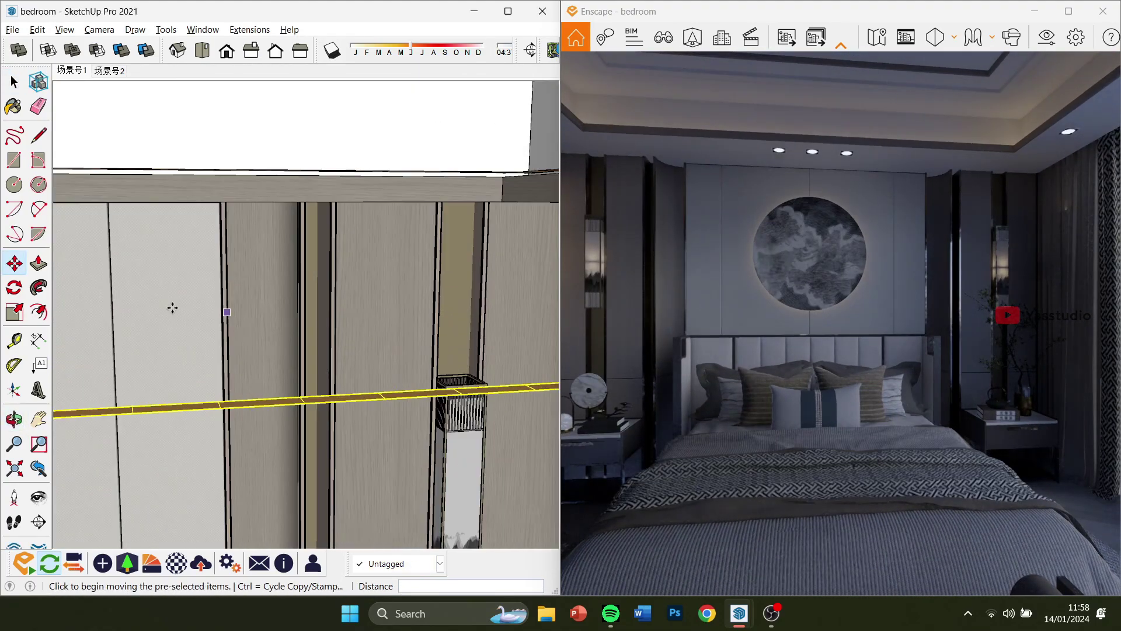
Rotate the lowered light strip 90 degrees so it stands vertically in front of the wall
key(q)
click(399, 325)
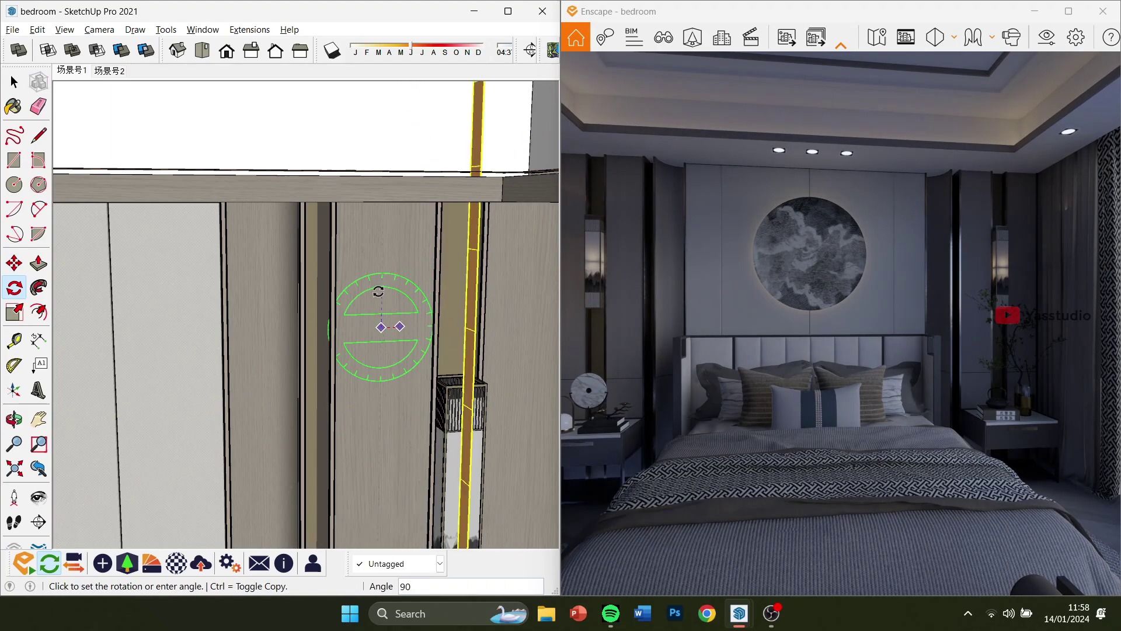
click(379, 290)
Move the vertical light strip behind the slim post at the edge of the curtain-side wall recess
scroll(317, 255, down, 2)
click(14, 262)
scroll(421, 266, down, 3)
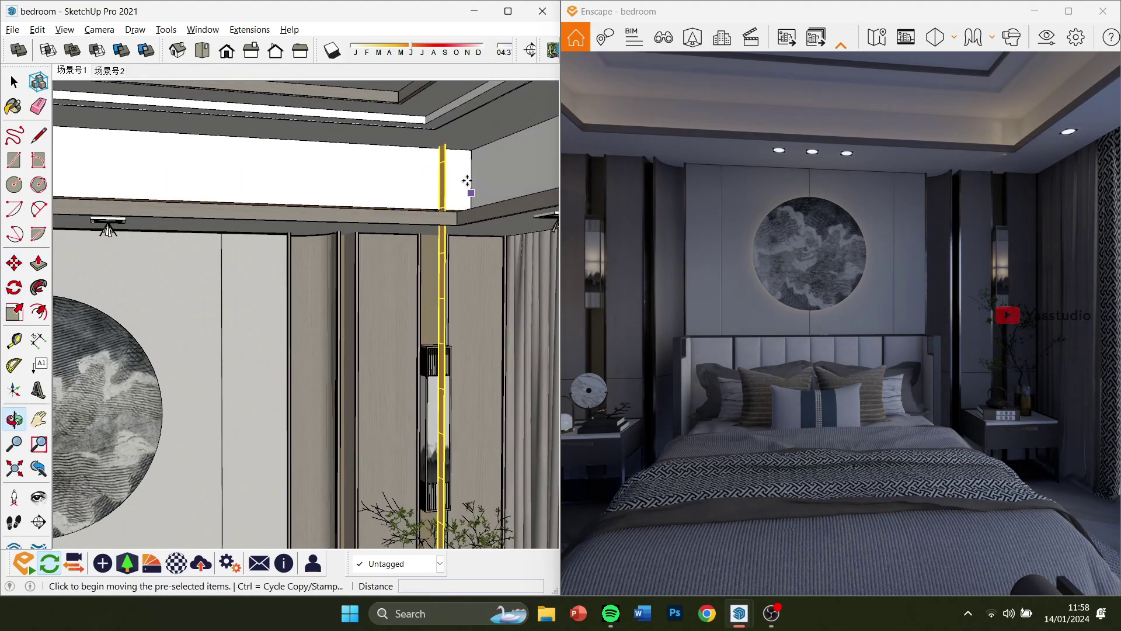
click(445, 161)
click(357, 287)
scroll(351, 252, up, 3)
middle_drag(350, 246, 193, 261)
scroll(243, 262, up, 1)
scroll(263, 233, up, 2)
scroll(286, 205, up, 6)
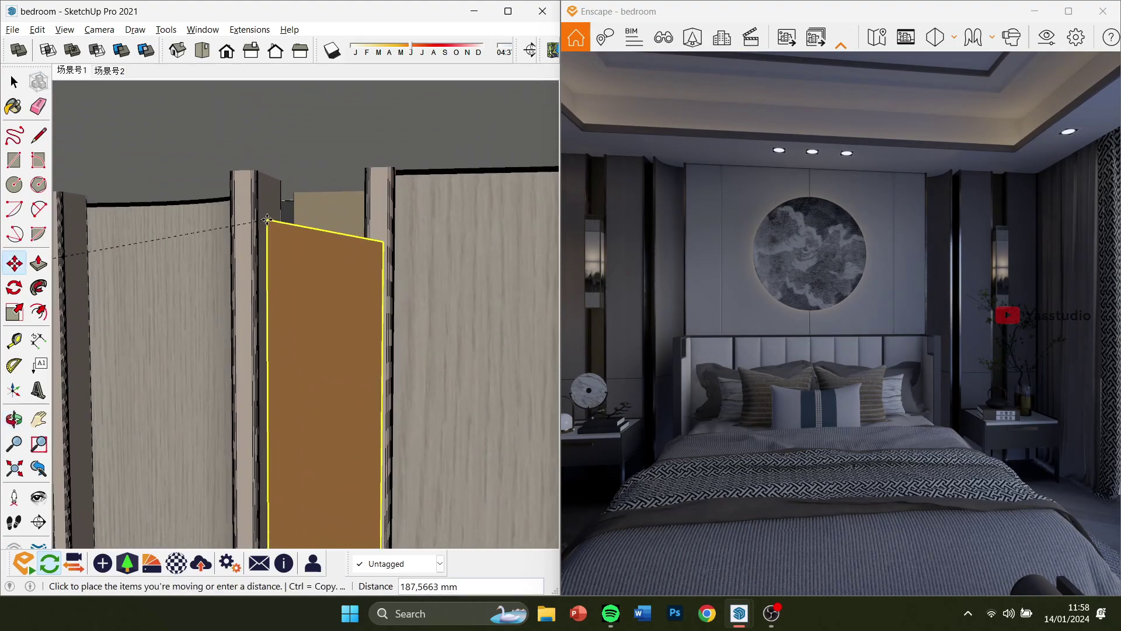
Turn the light strip around about the vertical axis, with the rotation centre just above the recess
key(q)
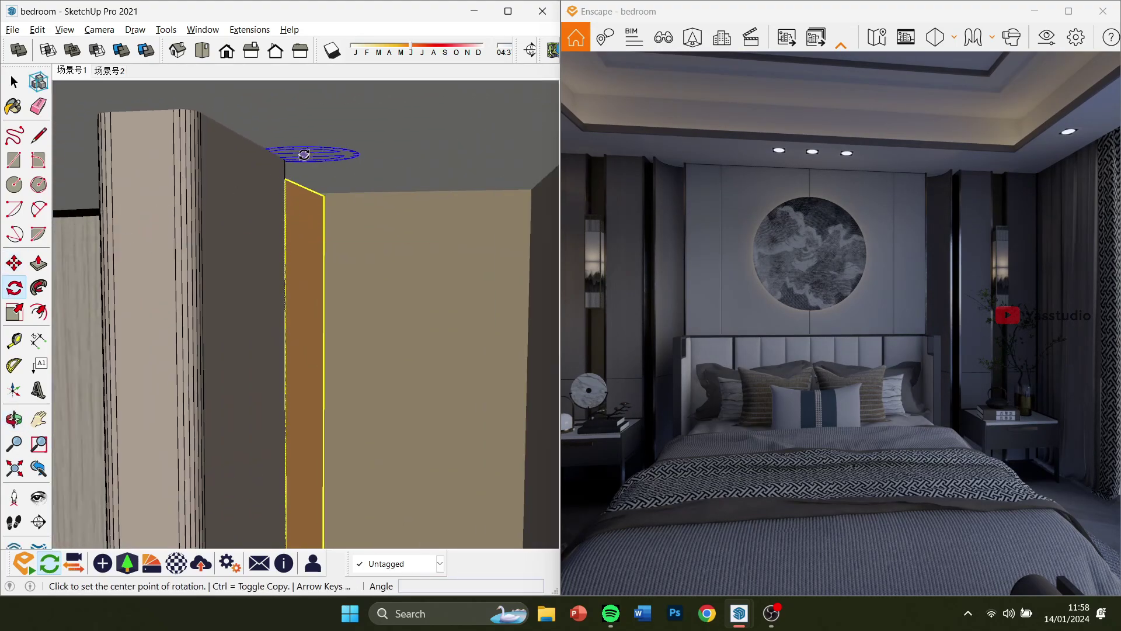
click(349, 151)
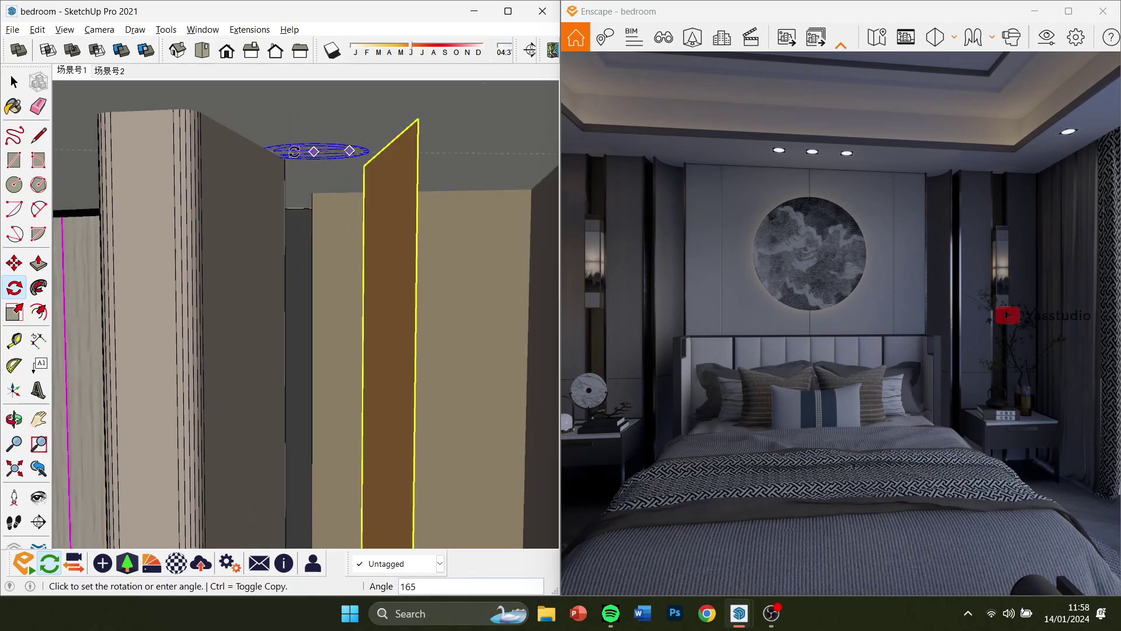
click(294, 151)
Move the turned light strip about 76 mm so its edge meets the inner side panel of the recess
click(8, 263)
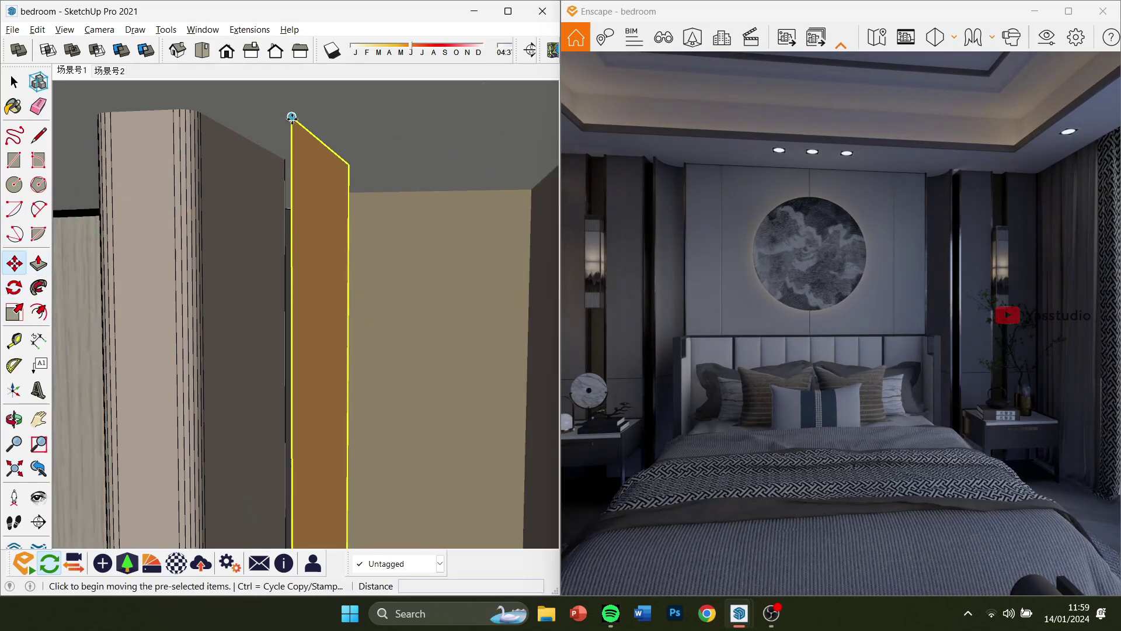
click(292, 117)
scroll(285, 157, up, 3)
click(284, 157)
scroll(889, 271, up, 3)
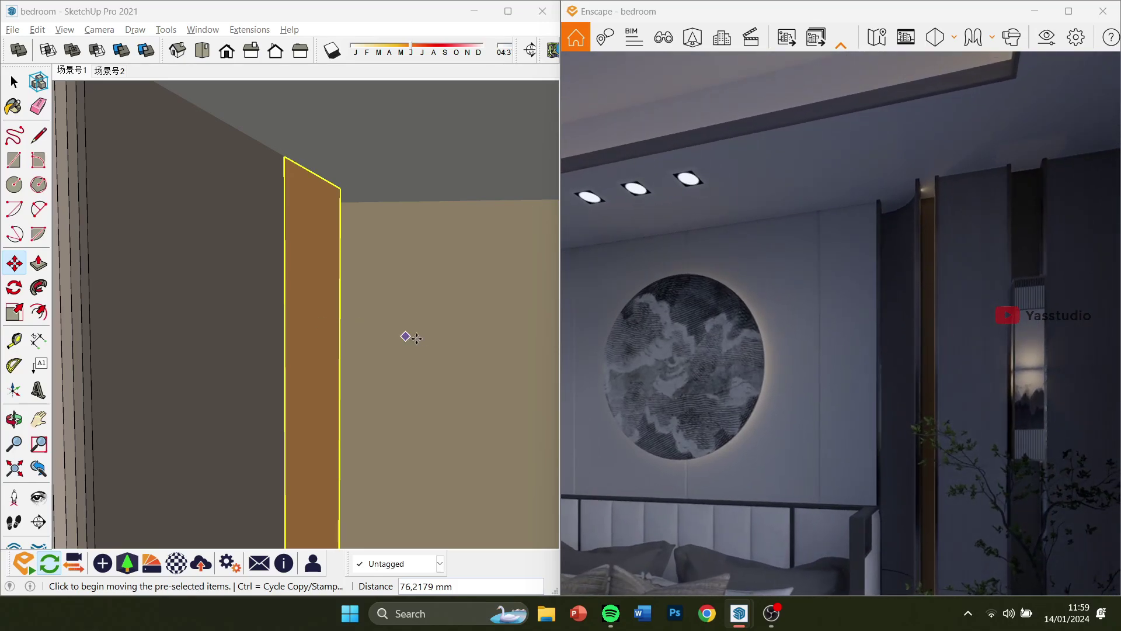
click(418, 337)
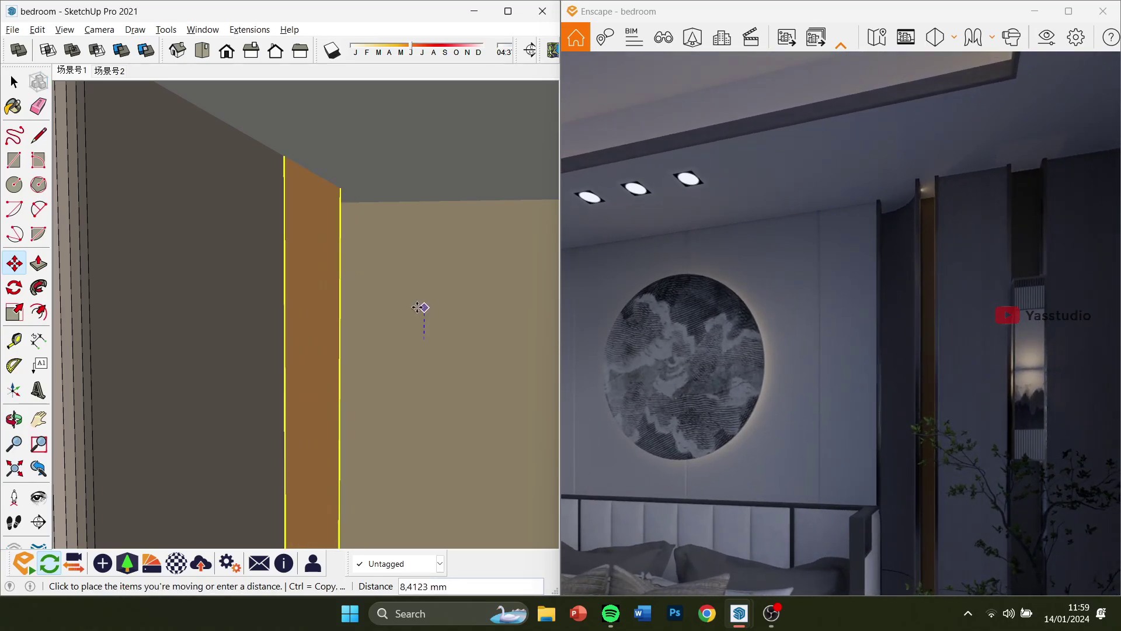
key(Escape)
Copy the light strip sideways to the post between the curved wood panel and the upholstered wall panel
scroll(418, 294, down, 3)
mouse_move(418, 294)
middle_down()
mouse_move(333, 308)
mouse_move(348, 310)
mouse_move(340, 340)
middle_up()
scroll(332, 308, down, 2)
click(418, 246)
key(ctrl)
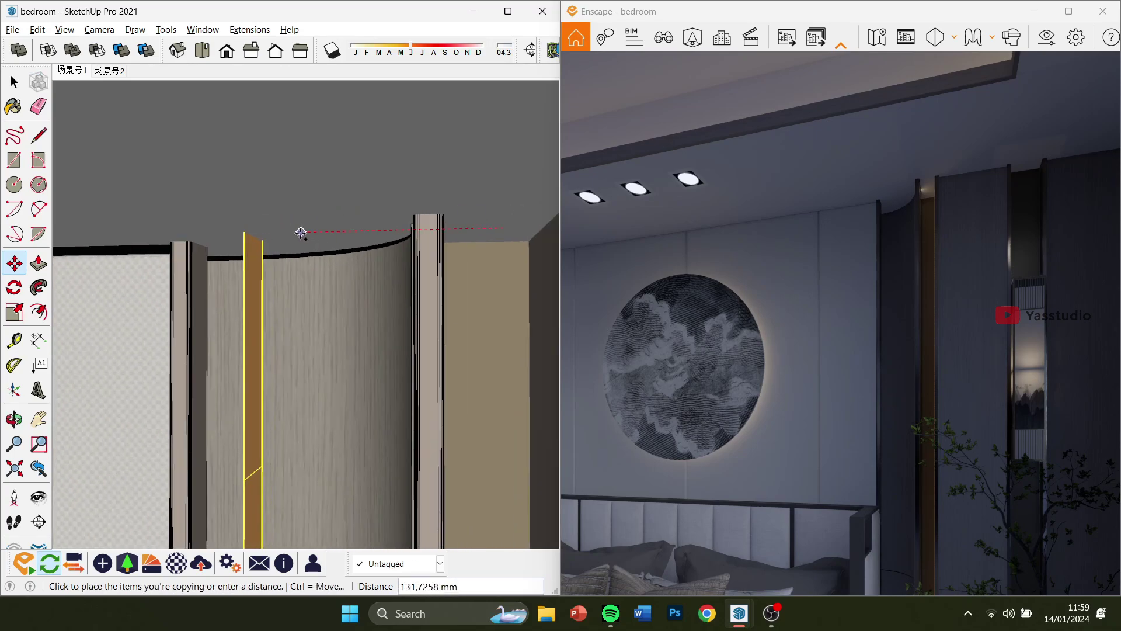
key(ctrl)
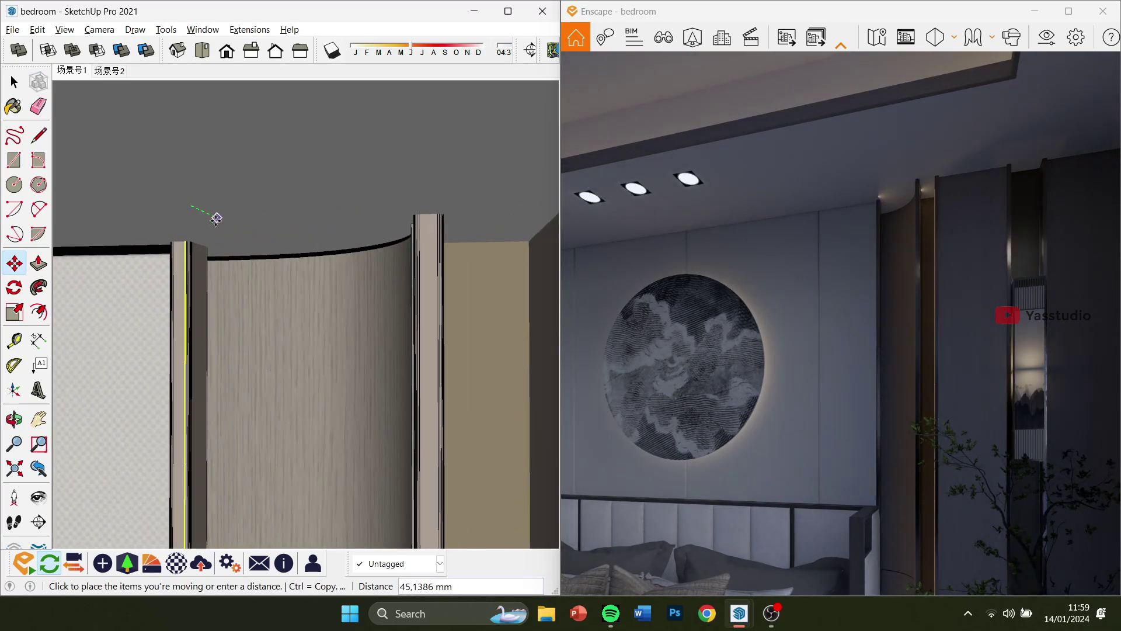
scroll(245, 221, up, 3)
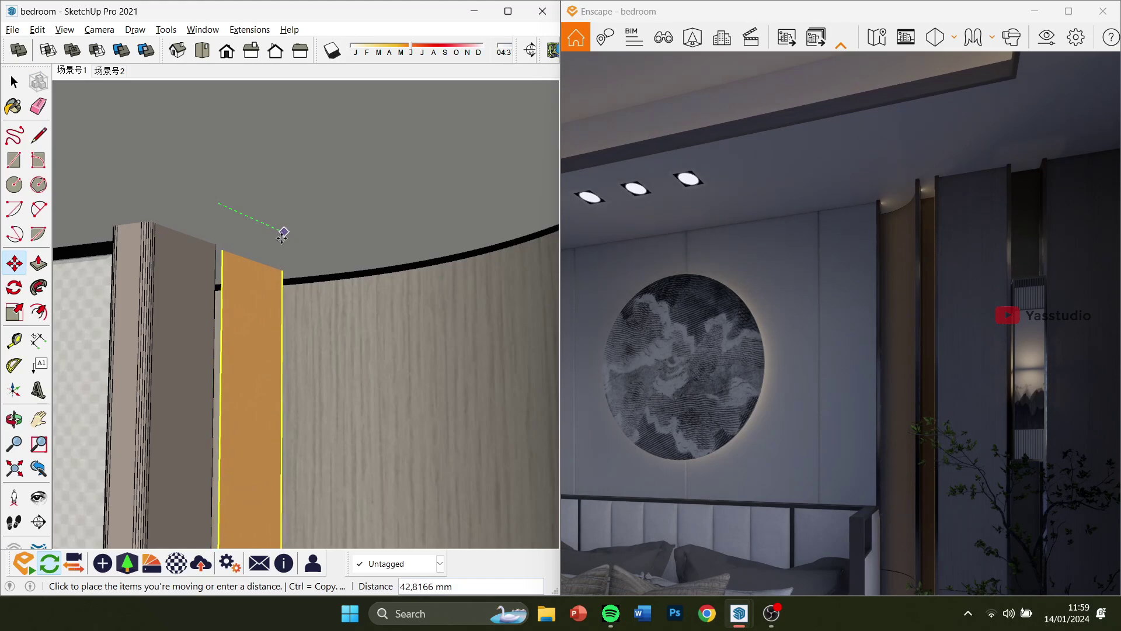
click(282, 236)
mouse_move(368, 213)
middle_down()
mouse_move(301, 221)
mouse_move(245, 263)
middle_up()
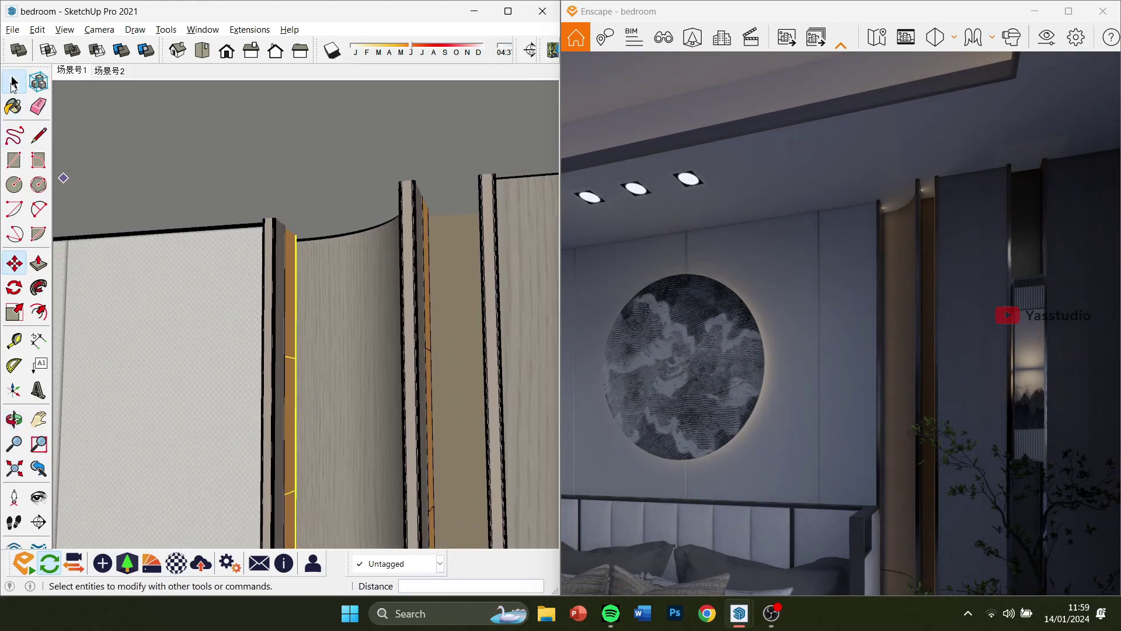
Select both curtain-side light strips and copy them across the headboard wall to the wardrobe side
click(13, 85)
scroll(76, 140, down, 1)
shift+click(375, 263)
scroll(570, 229, down, 3)
middle_drag(373, 251, 230, 261)
scroll(370, 216, down, 5)
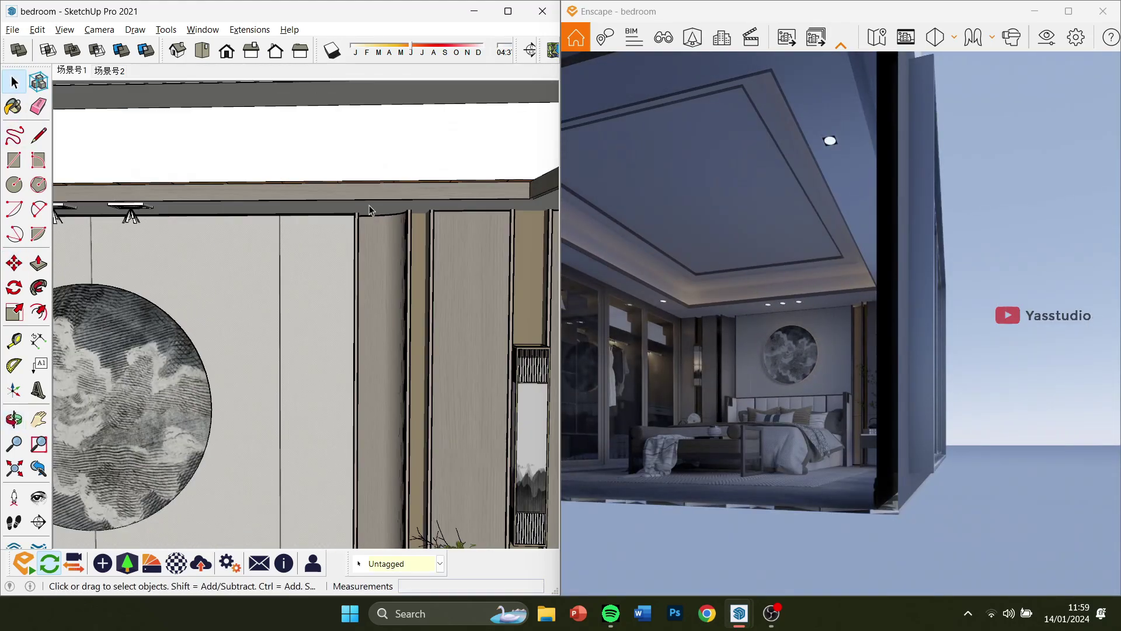
scroll(369, 205, down, 4)
click(14, 262)
middle_drag(261, 219, 260, 205)
scroll(269, 199, up, 1)
click(357, 197)
key(ctrl)
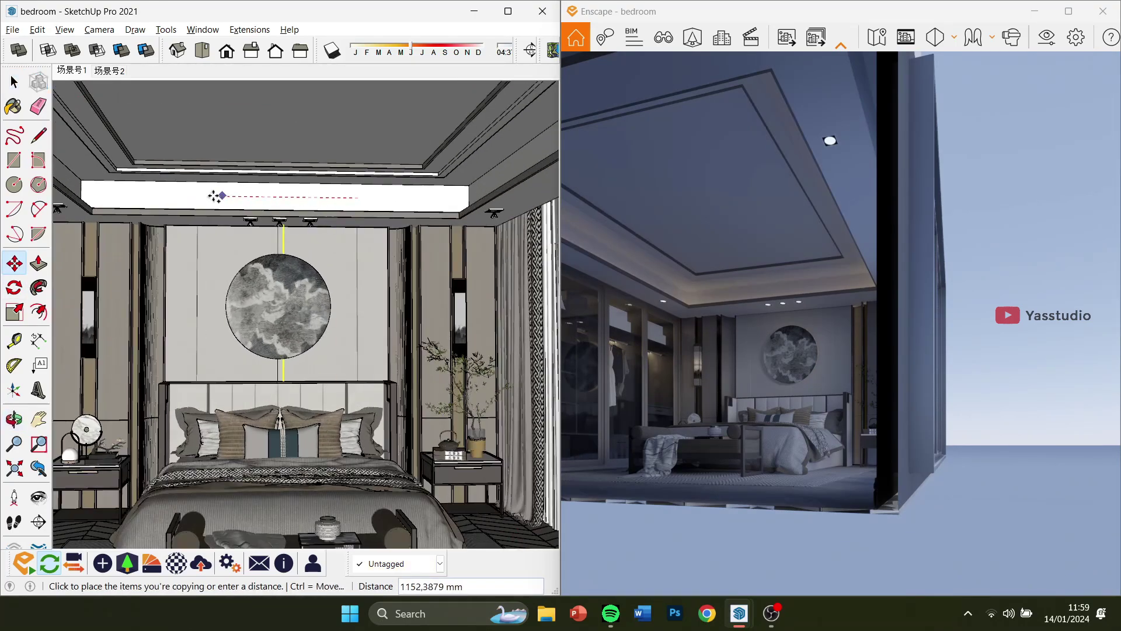
click(95, 195)
Flip the copied pair of light strips sideways to mirror the curtain-side arrangement
scroll(94, 228, up, 5)
middle_drag(281, 246, 339, 249)
scroll(394, 233, up, 2)
right_click(377, 253)
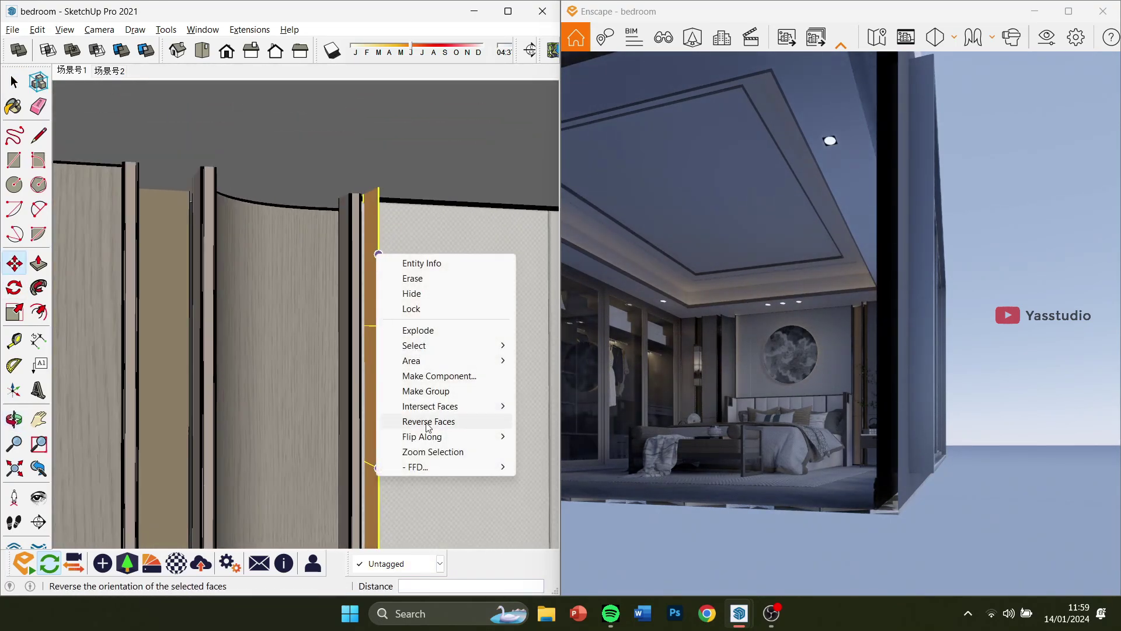
mouse_move(445, 436)
click(561, 438)
Move the flipped strip pair about 17 mm along the wall, away from the post beside the upholstered panel
scroll(286, 196, up, 3)
middle_drag(250, 220, 394, 220)
scroll(394, 220, up, 2)
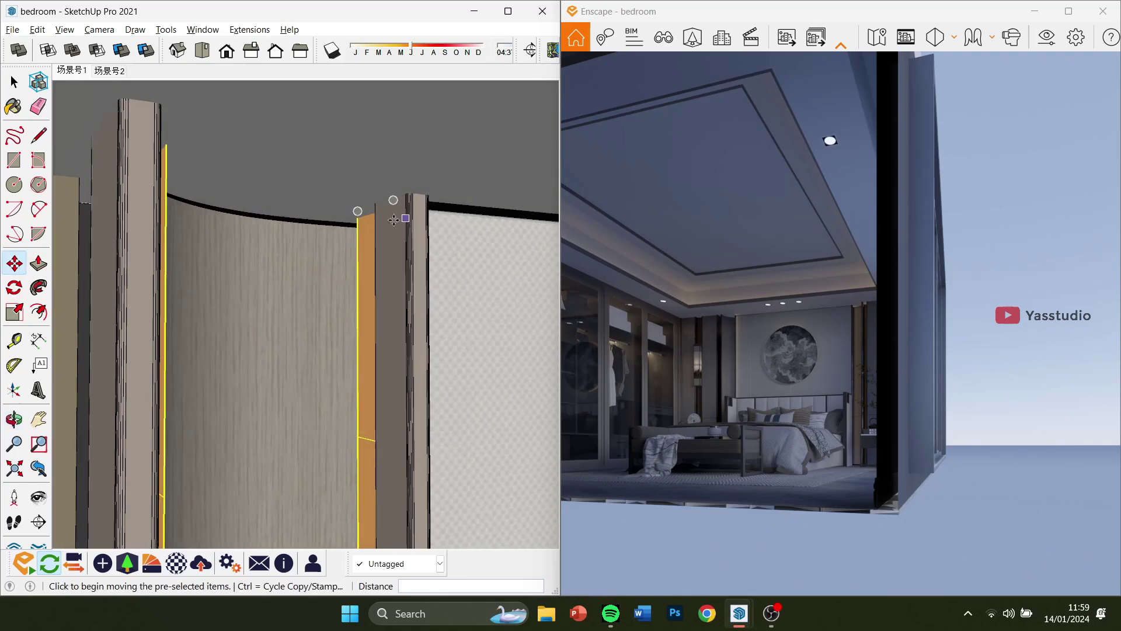
scroll(344, 221, up, 2)
click(346, 200)
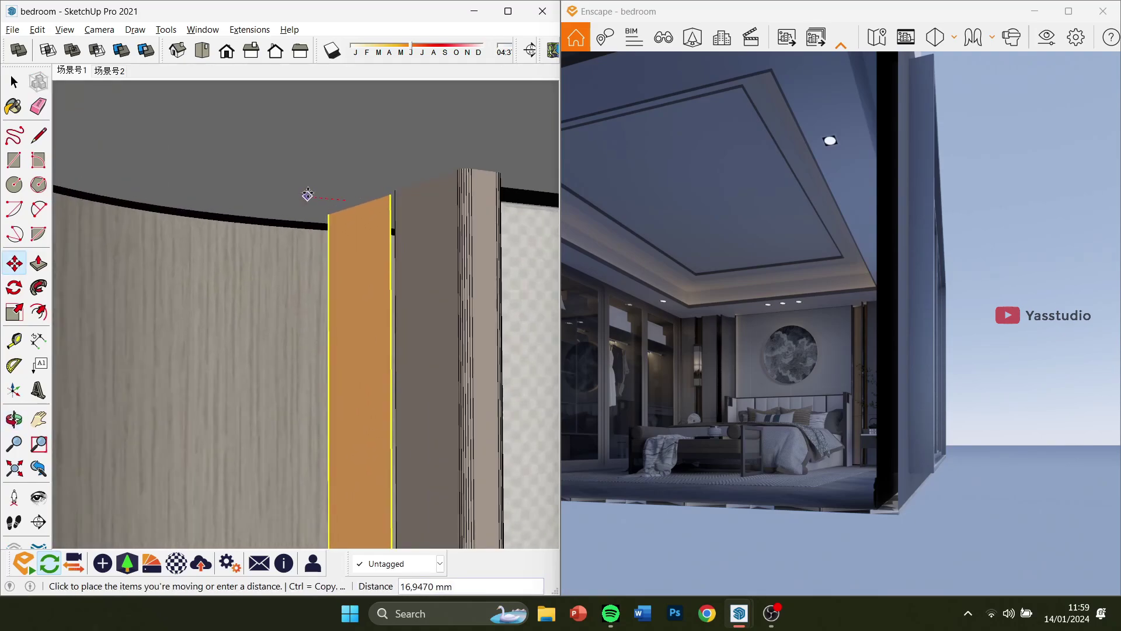
click(308, 194)
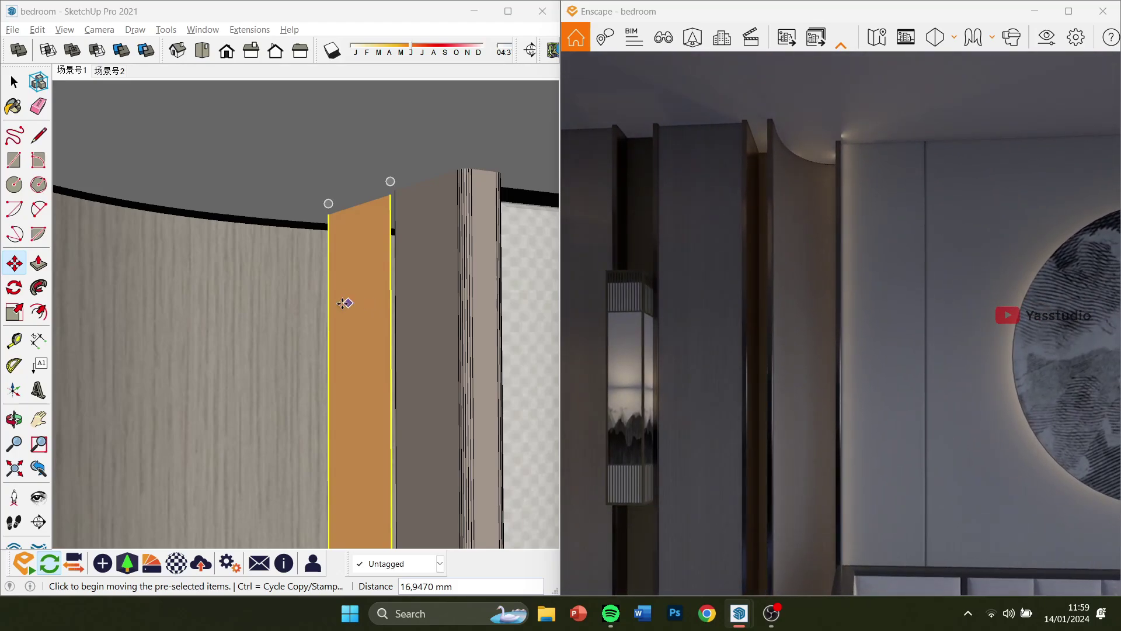
Flip the wardrobe-side strip pair again and move it about 102 mm back beside the post at the curved panel
right_click(349, 299)
mouse_move(414, 487)
click(540, 498)
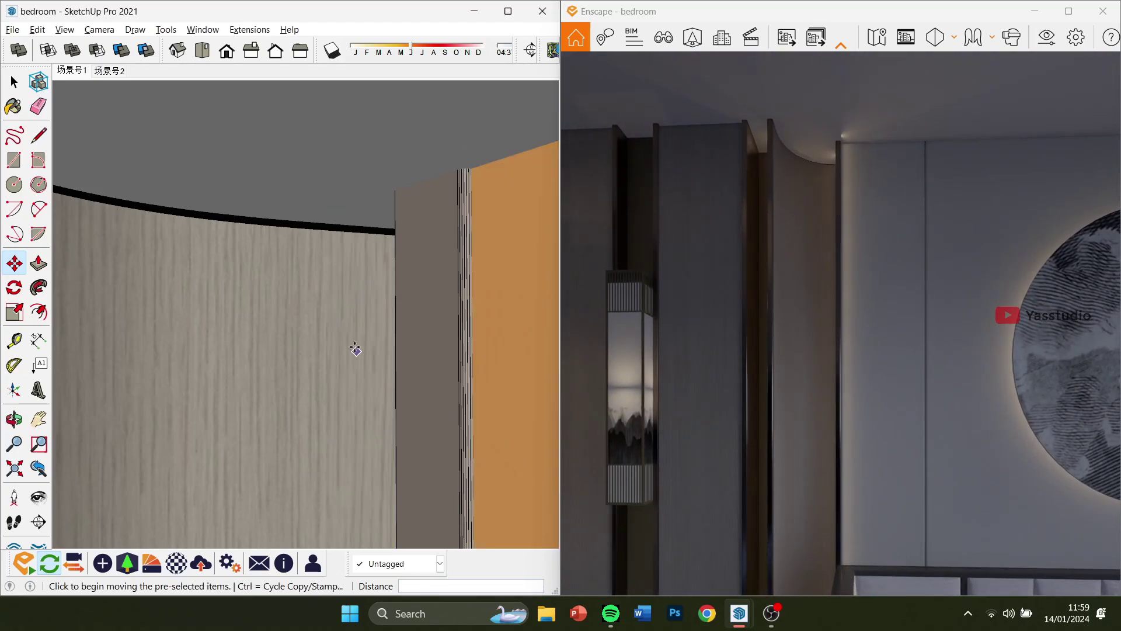
scroll(353, 348, down, 2)
click(475, 208)
click(369, 238)
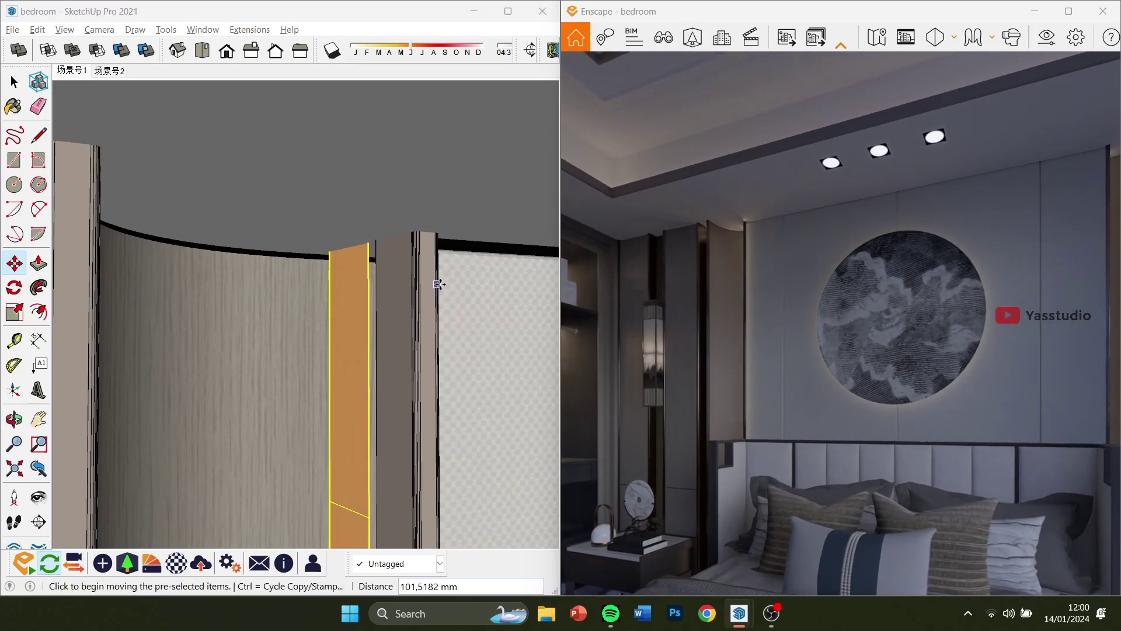
Shift the wardrobe-side strip pair slightly along the headboard wall toward the wardrobe
scroll(438, 281, down, 1)
middle_drag(368, 274, 416, 252)
scroll(338, 273, down, 4)
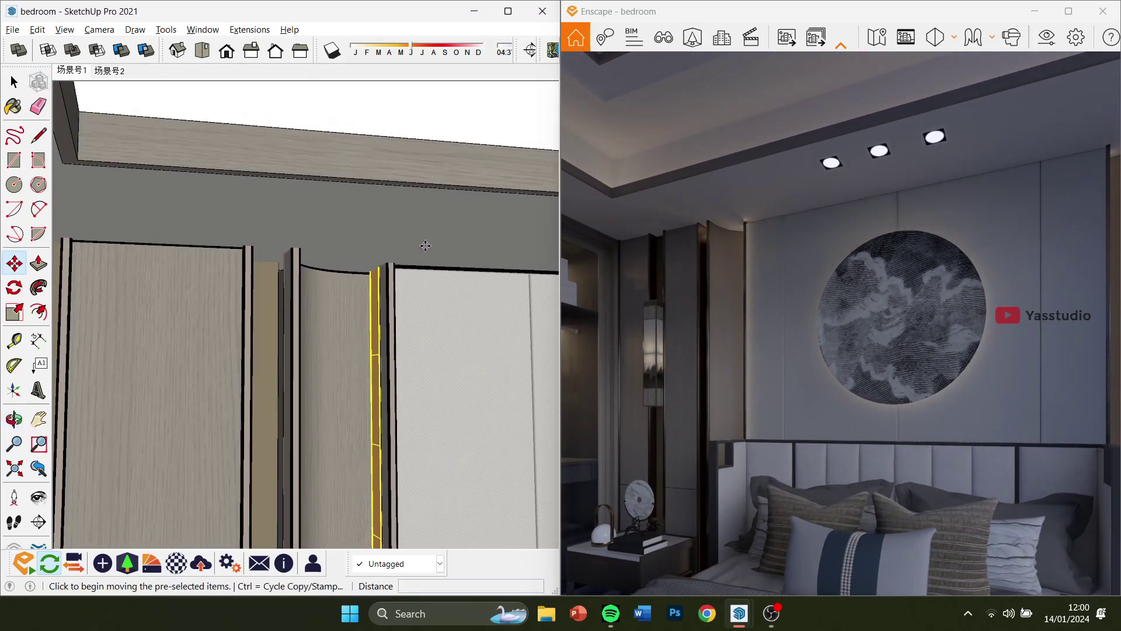
click(425, 246)
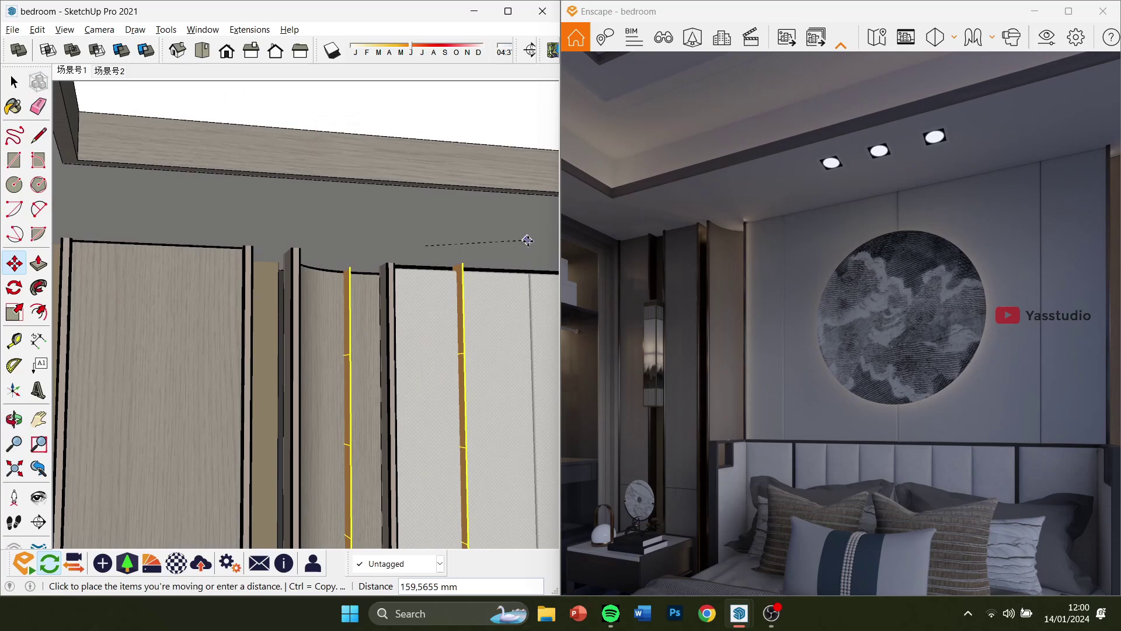
click(411, 243)
Flip the wardrobe-side pair of vertical light strips once more in place
scroll(315, 270, up, 3)
middle_drag(312, 270, 281, 260)
scroll(345, 260, up, 2)
scroll(430, 275, down, 1)
right_click(432, 289)
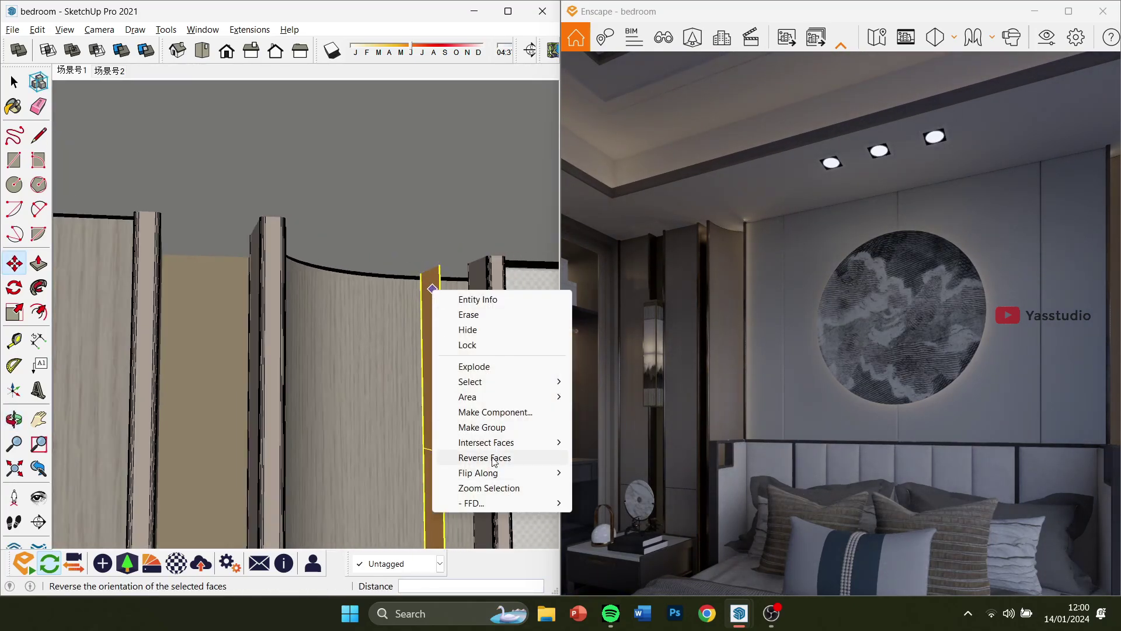
mouse_move(497, 472)
click(607, 487)
Align the wardrobe-side strip pair with the sides of their posts, finishing with a 5 mm move
scroll(378, 296, down, 3)
click(393, 241)
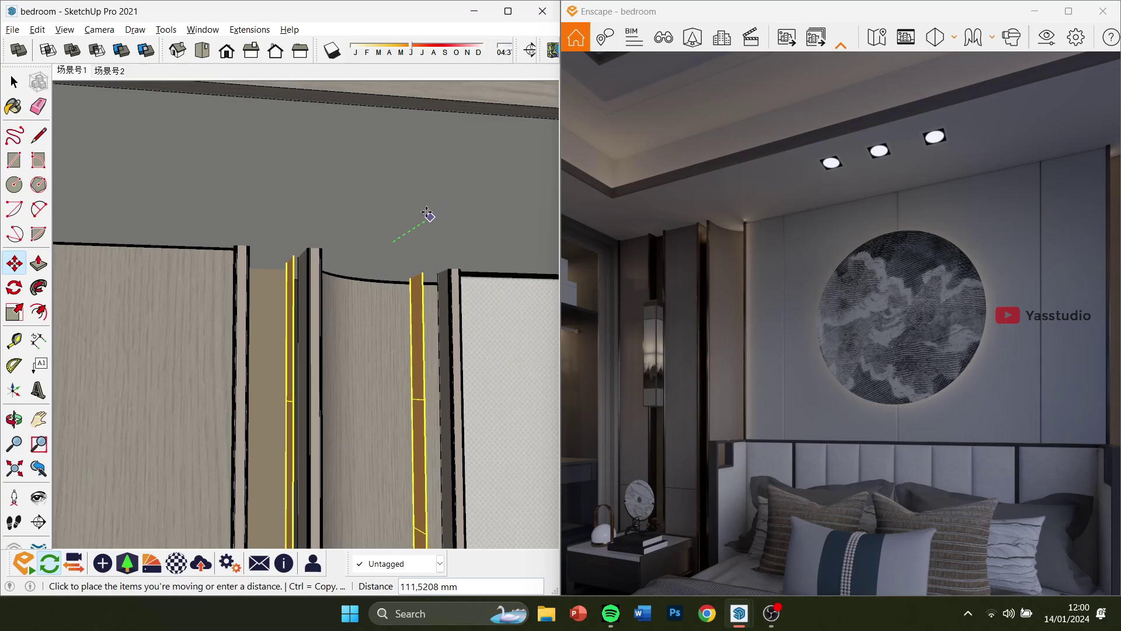
middle_drag(428, 215, 443, 243)
click(480, 239)
mouse_move(251, 275)
middle_down()
mouse_move(363, 263)
mouse_move(342, 257)
middle_up()
middle_drag(161, 254, 184, 243)
click(184, 243)
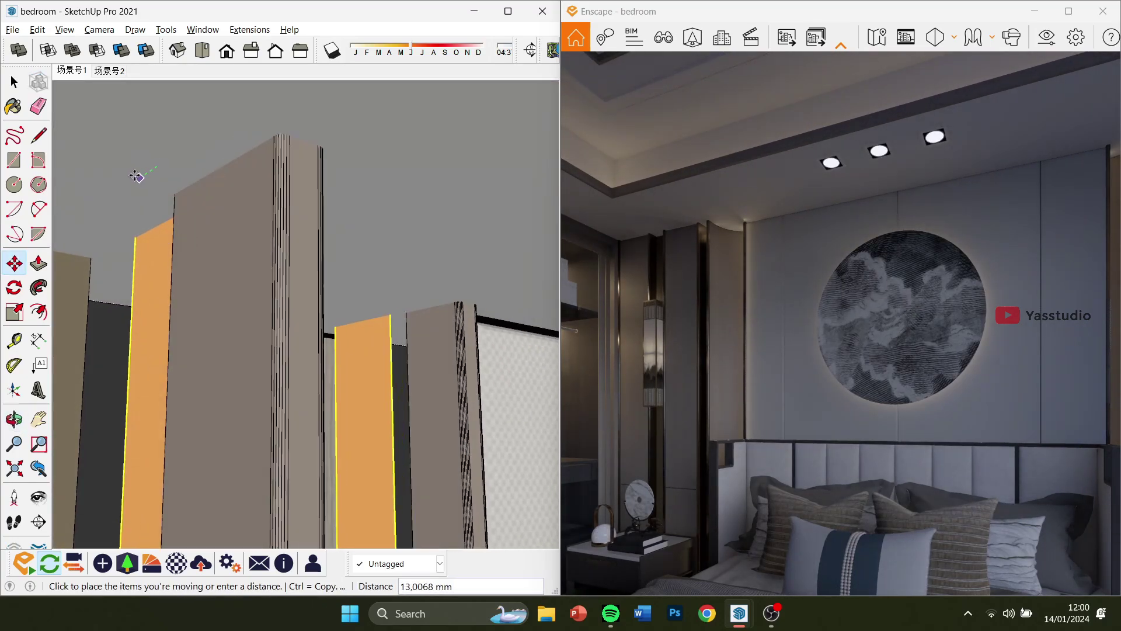
scroll(709, 259, up, 3)
Examine the recess light strips on both sides of the headboard in the Enscape render and the model
mouse_move(709, 259)
right_down()
mouse_move(858, 245)
mouse_move(689, 275)
right_up()
scroll(689, 274, down, 4)
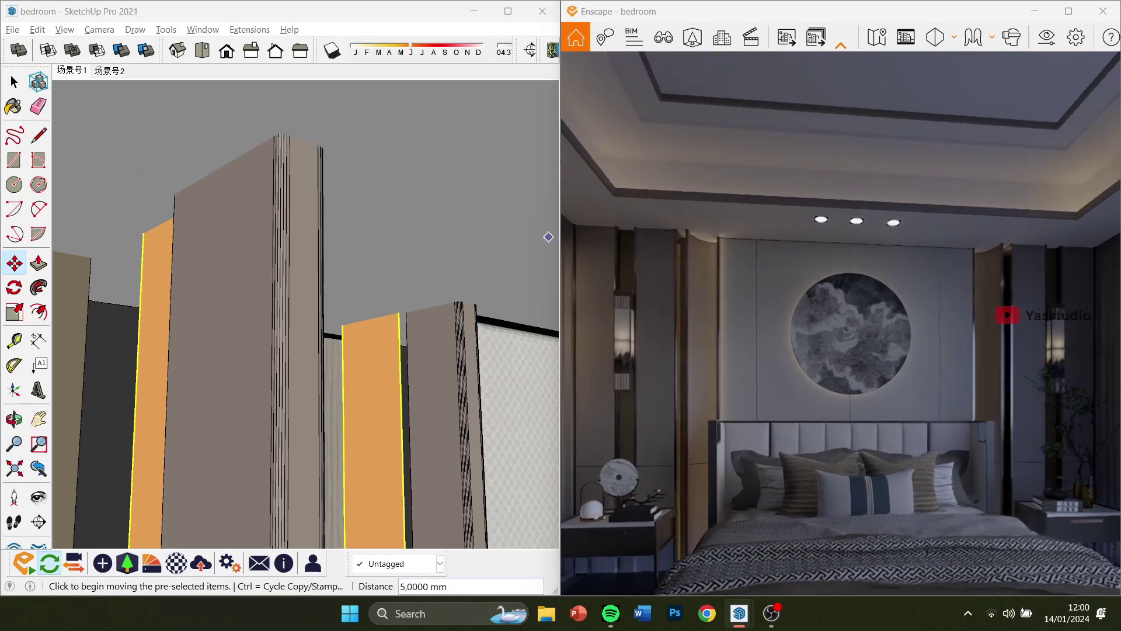
mouse_move(423, 293)
middle_down()
mouse_move(233, 298)
mouse_move(450, 279)
mouse_move(471, 233)
mouse_move(374, 244)
middle_up()
scroll(232, 298, down, 2)
scroll(438, 278, down, 4)
scroll(470, 233, down, 2)
scroll(428, 231, down, 3)
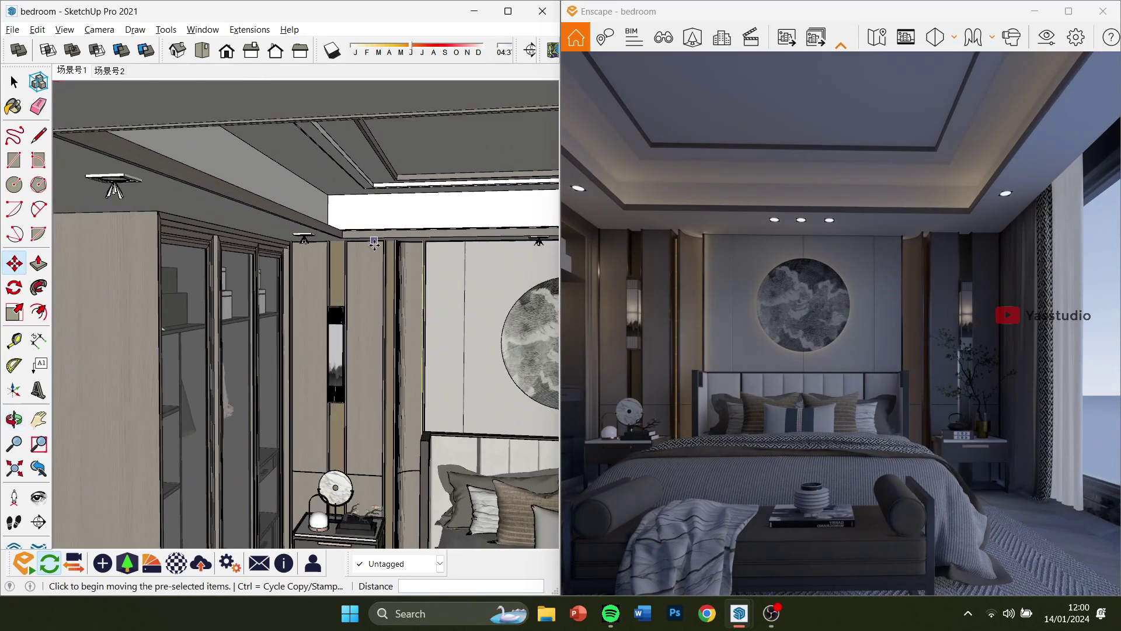
Open the wall lamp component on the wardrobe side of the bed for editing, down to its slatted lamp box
click(15, 83)
scroll(303, 444, up, 5)
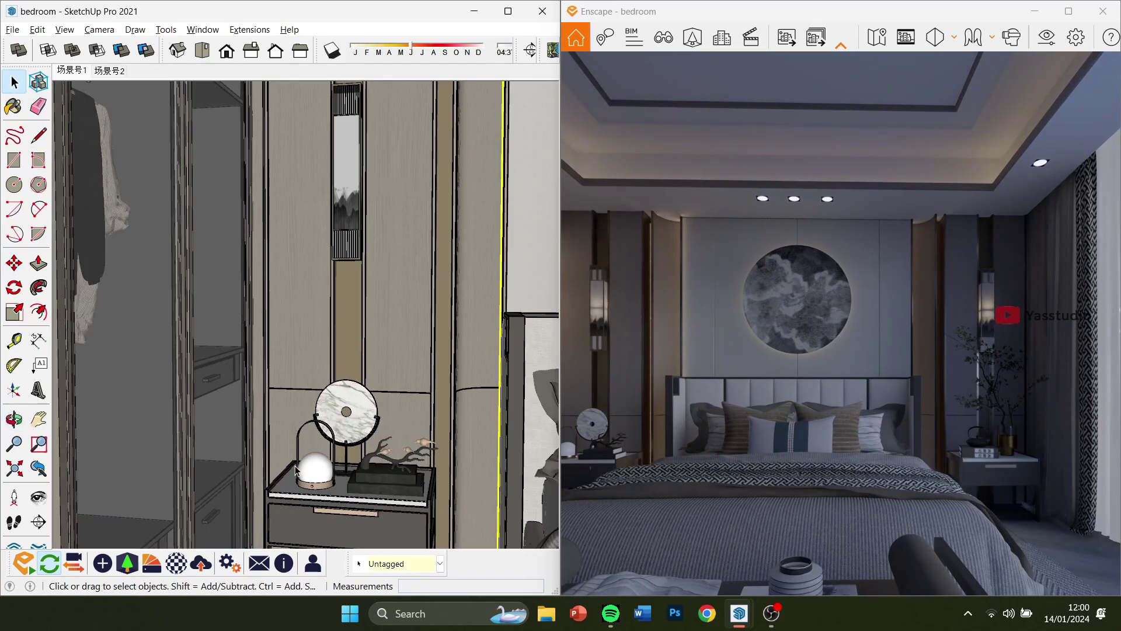
scroll(345, 153, up, 2)
middle_drag(345, 175, 336, 303)
scroll(336, 153, up, 3)
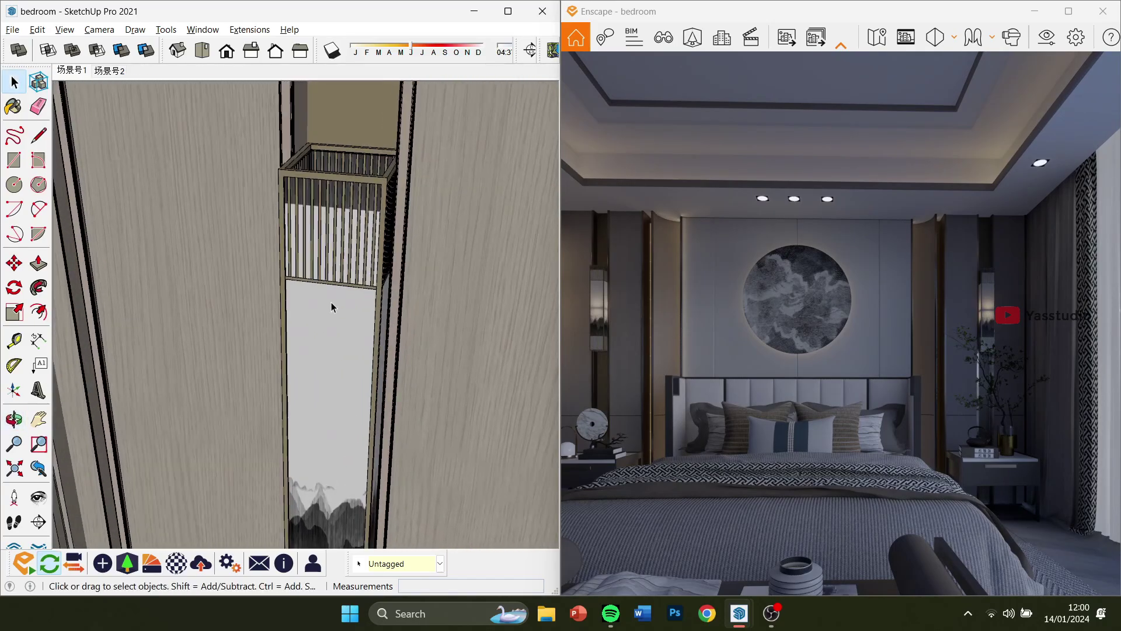
triple_click(331, 302)
scroll(334, 146, up, 2)
click(336, 134)
click(317, 331)
scroll(330, 199, down, 3)
triple_click(327, 293)
scroll(331, 153, up, 3)
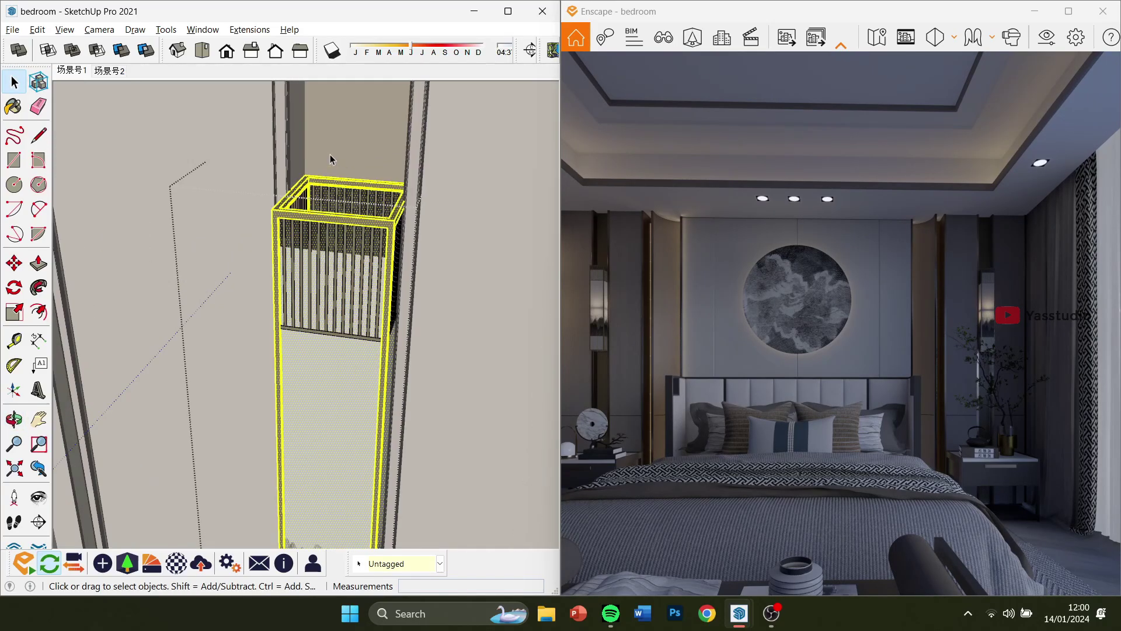
middle_drag(331, 158, 330, 190)
Place an Enscape rect light pointing upward just above the open top of the slatted wall lamp box
click(102, 563)
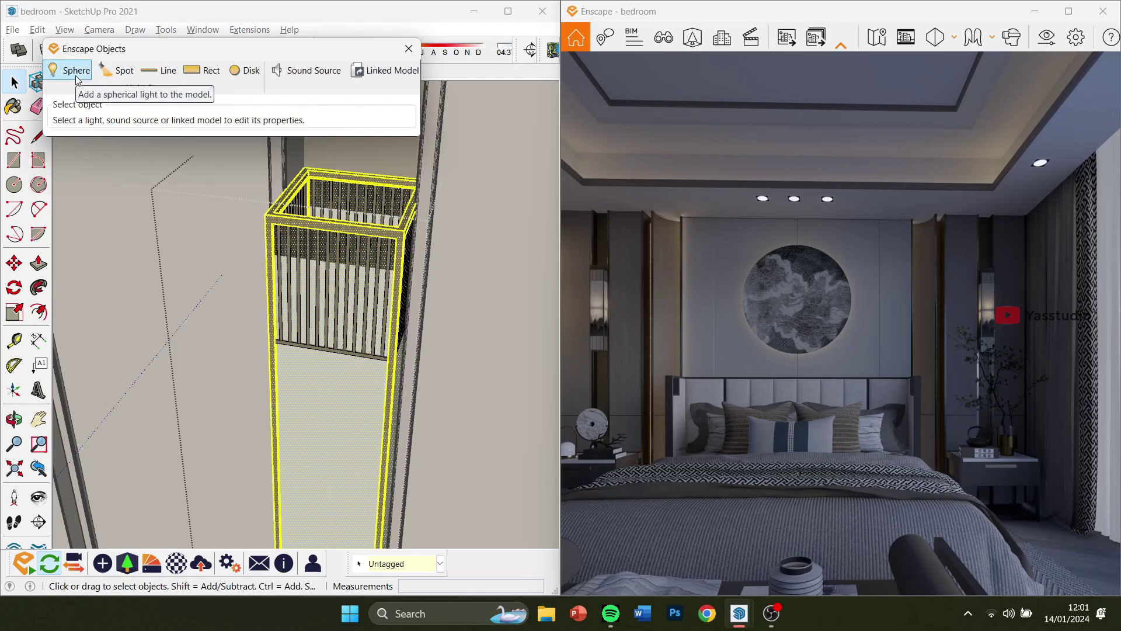
scroll(321, 185, up, 1)
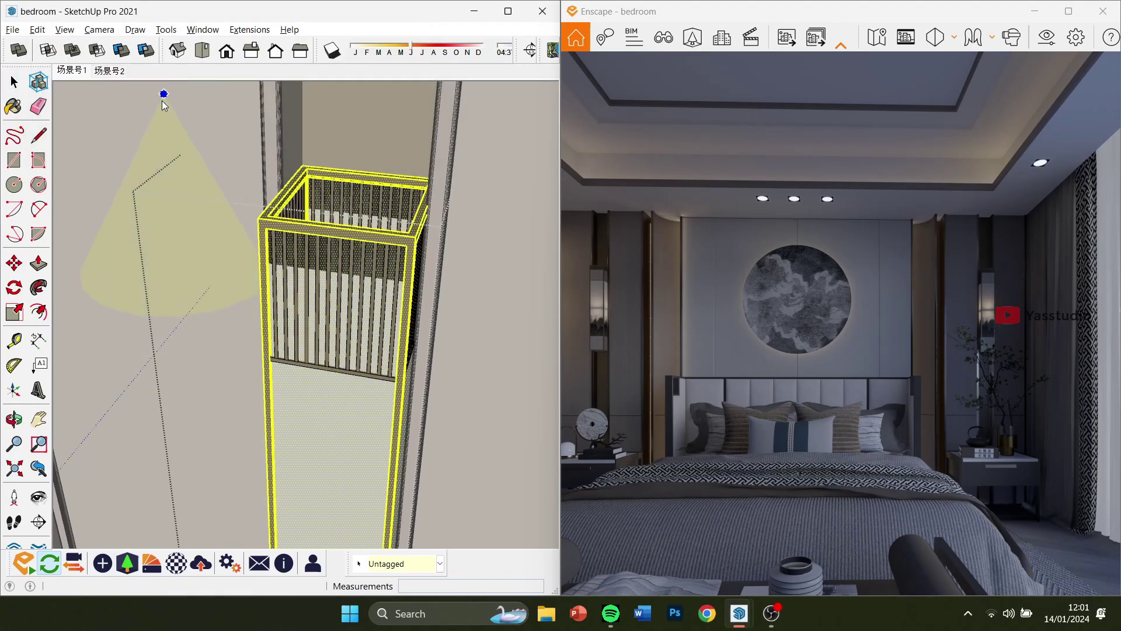
click(103, 563)
click(219, 89)
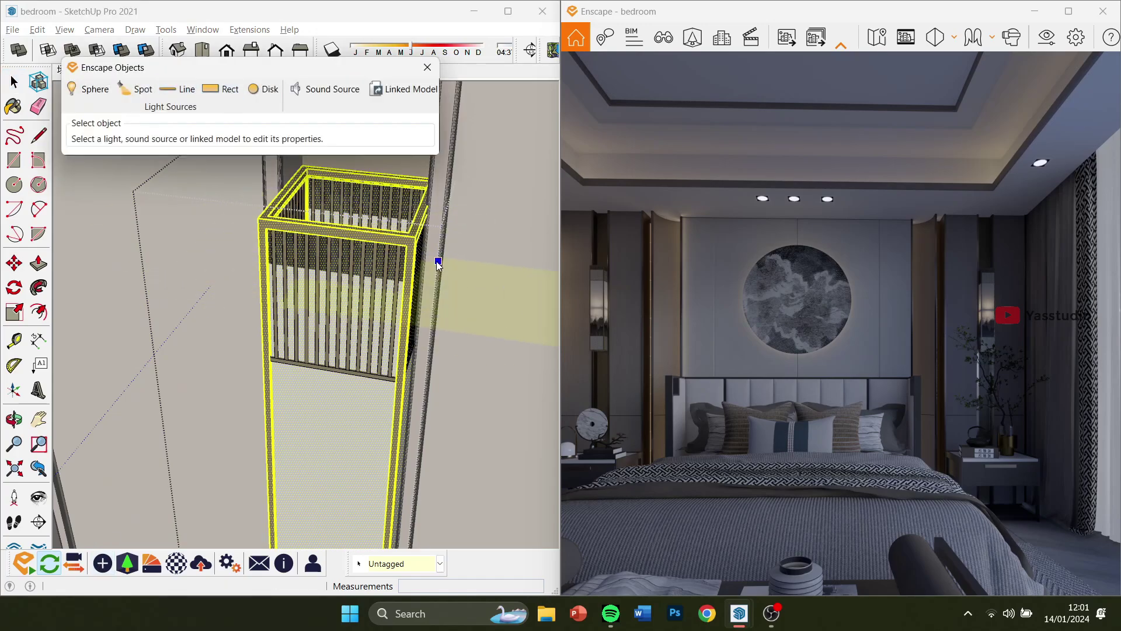
scroll(437, 318, down, 2)
scroll(434, 320, down, 3)
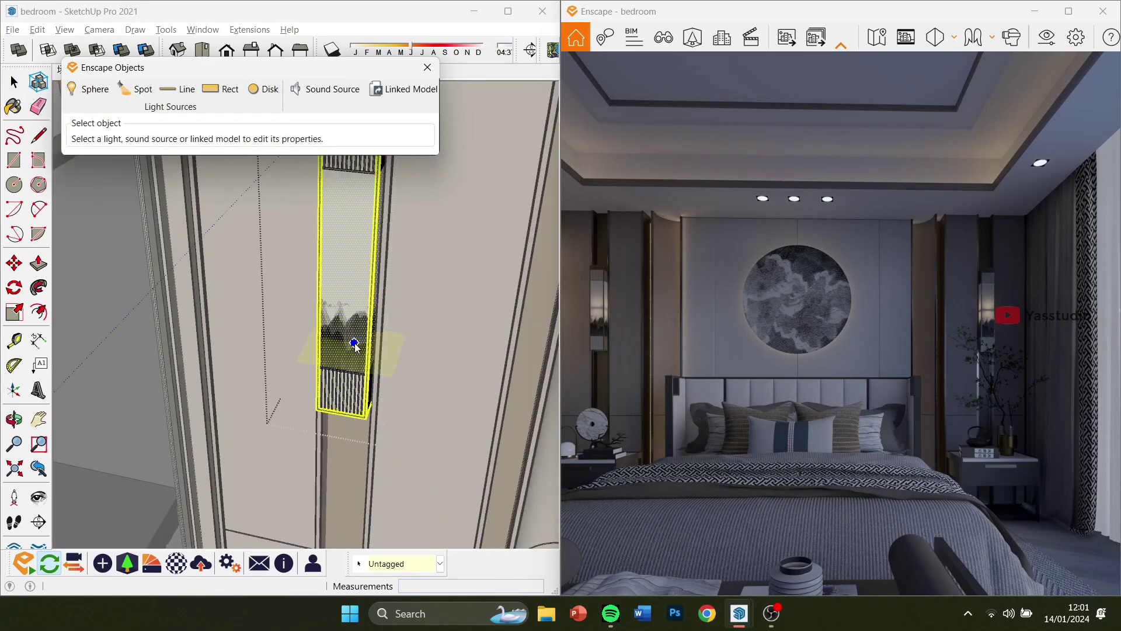
scroll(330, 341, down, 4)
scroll(335, 343, up, 4)
middle_drag(336, 343, 295, 290)
scroll(254, 306, down, 6)
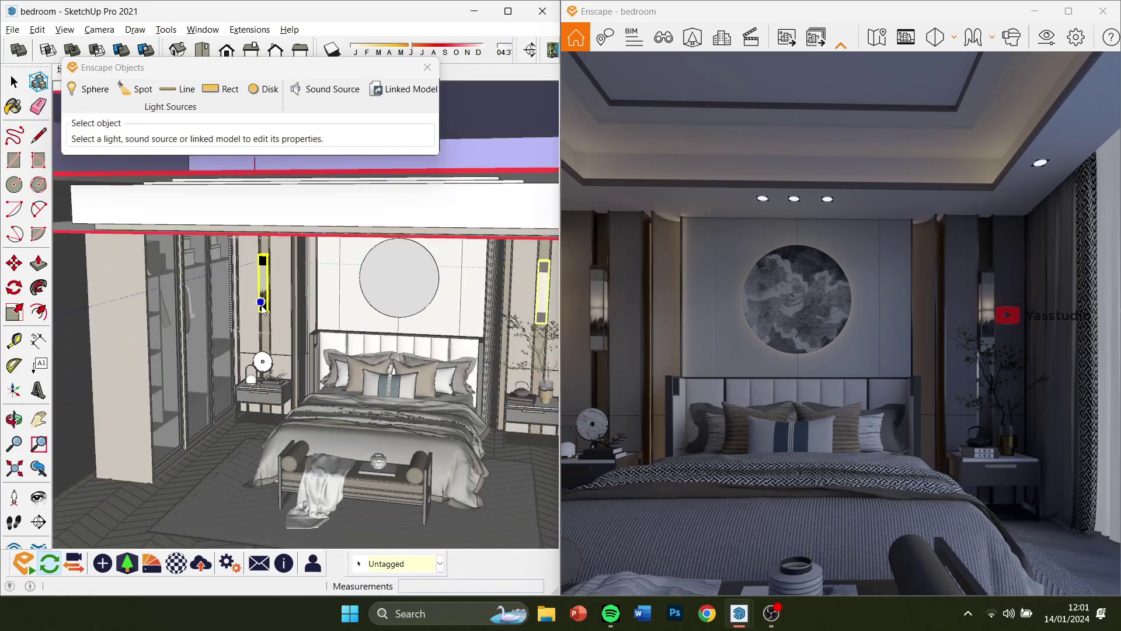
scroll(264, 262, up, 4)
scroll(265, 261, up, 5)
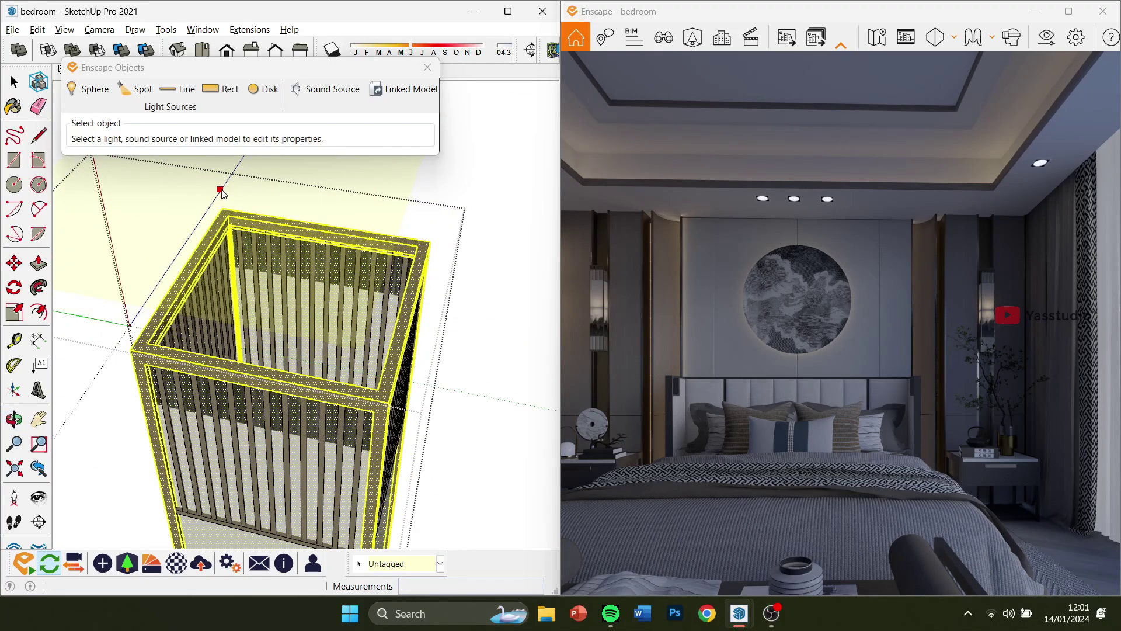
click(220, 190)
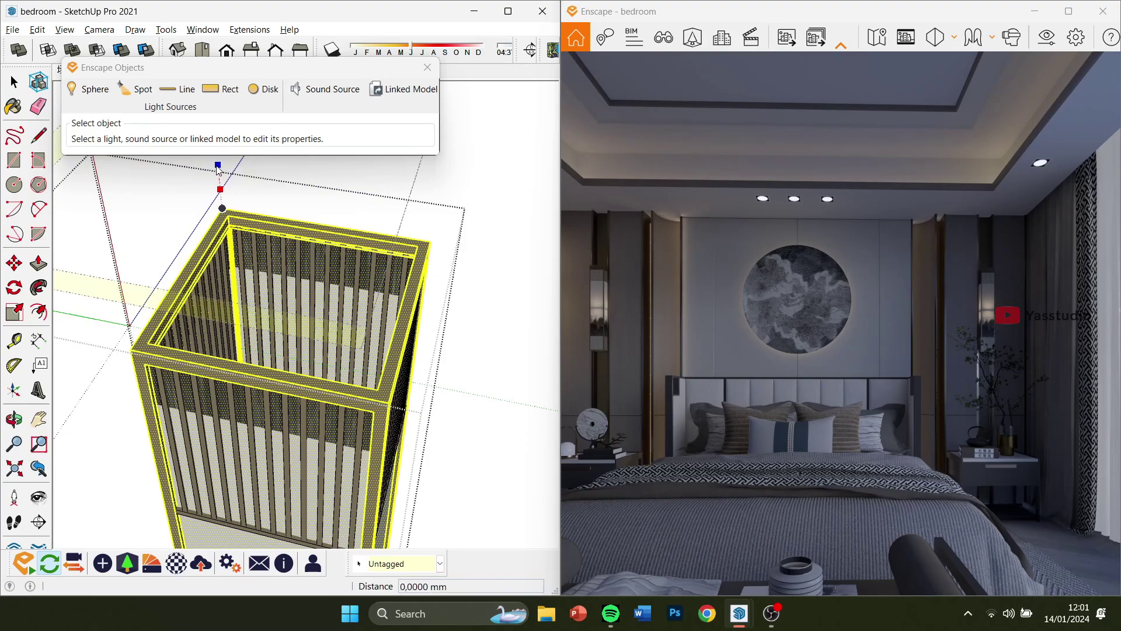
click(217, 165)
Set the rect light's width and length to 0.01 m
scroll(309, 315, down, 3)
middle_drag(306, 321, 295, 257)
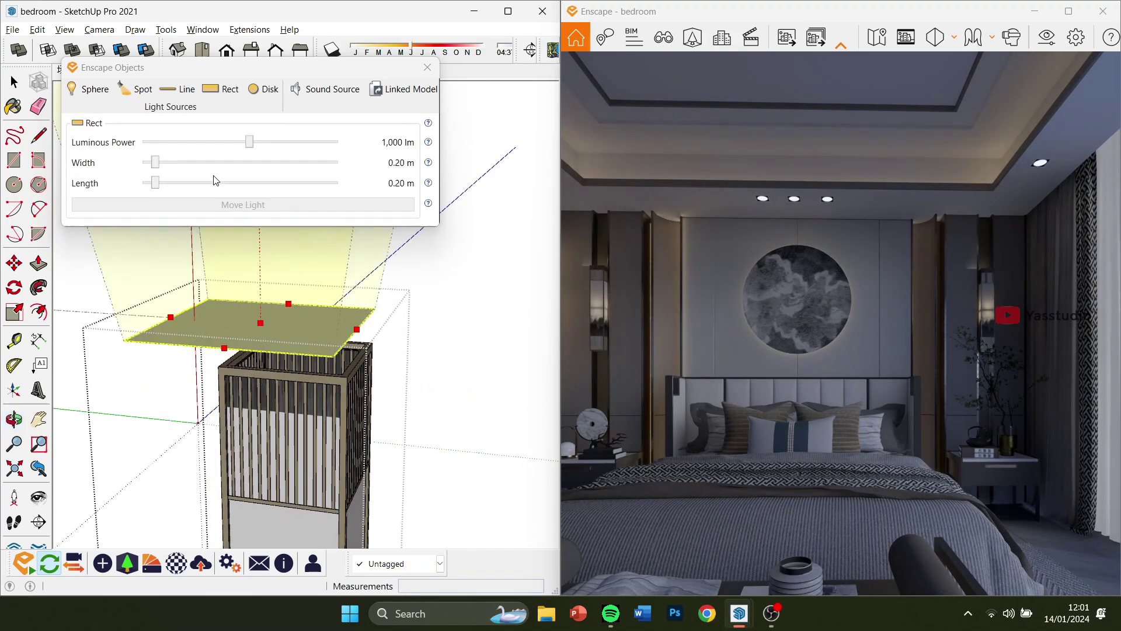
drag(154, 182, 135, 185)
scroll(257, 302, up, 2)
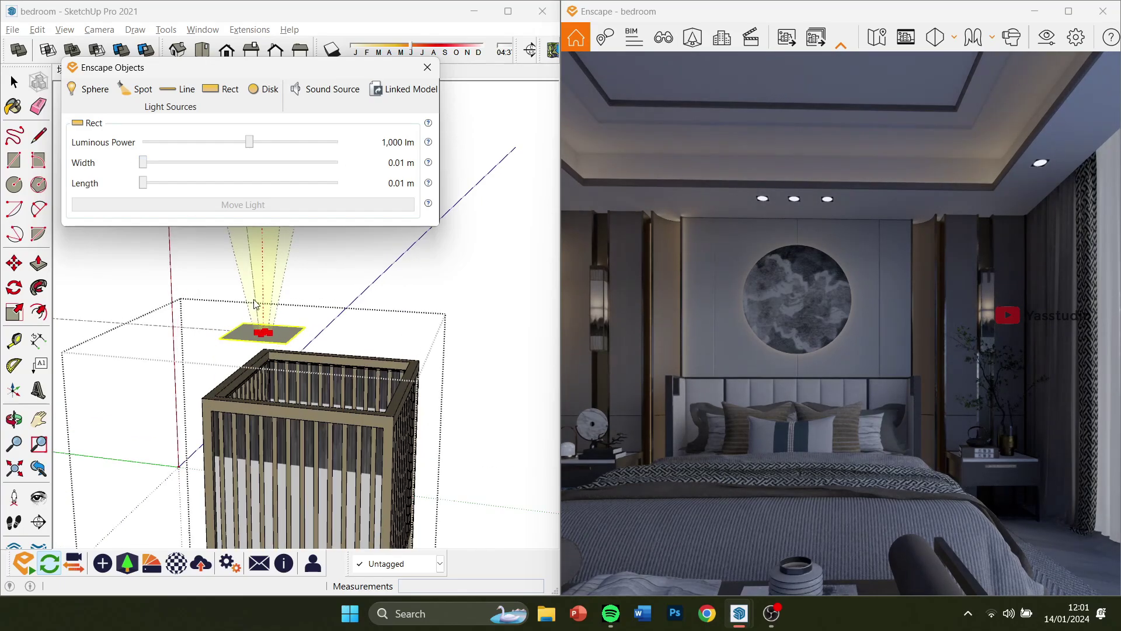
Move the small rect light inside the frame at the top opening of the lamp box
middle_drag(256, 304, 192, 375)
click(256, 352)
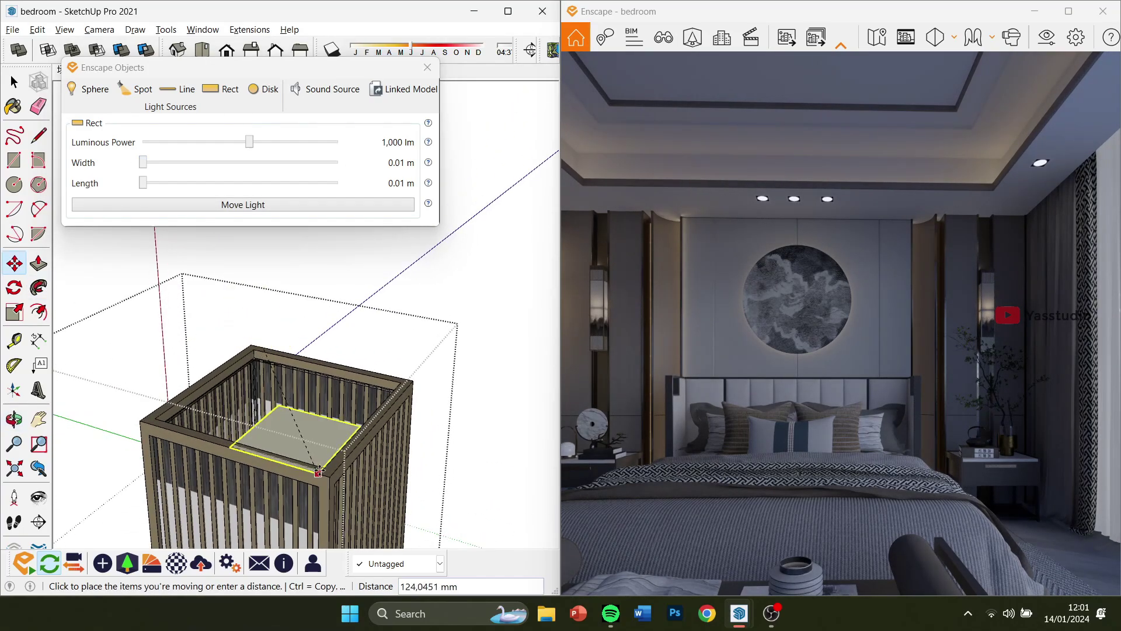
click(301, 430)
scroll(301, 432, up, 1)
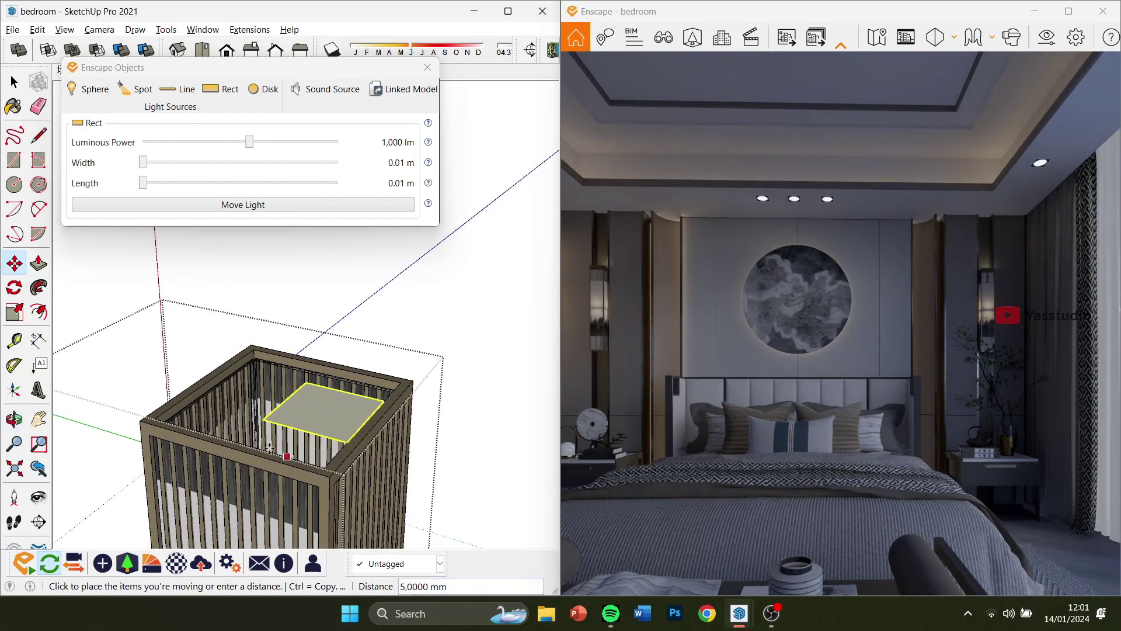
click(226, 438)
middle_drag(323, 409, 332, 410)
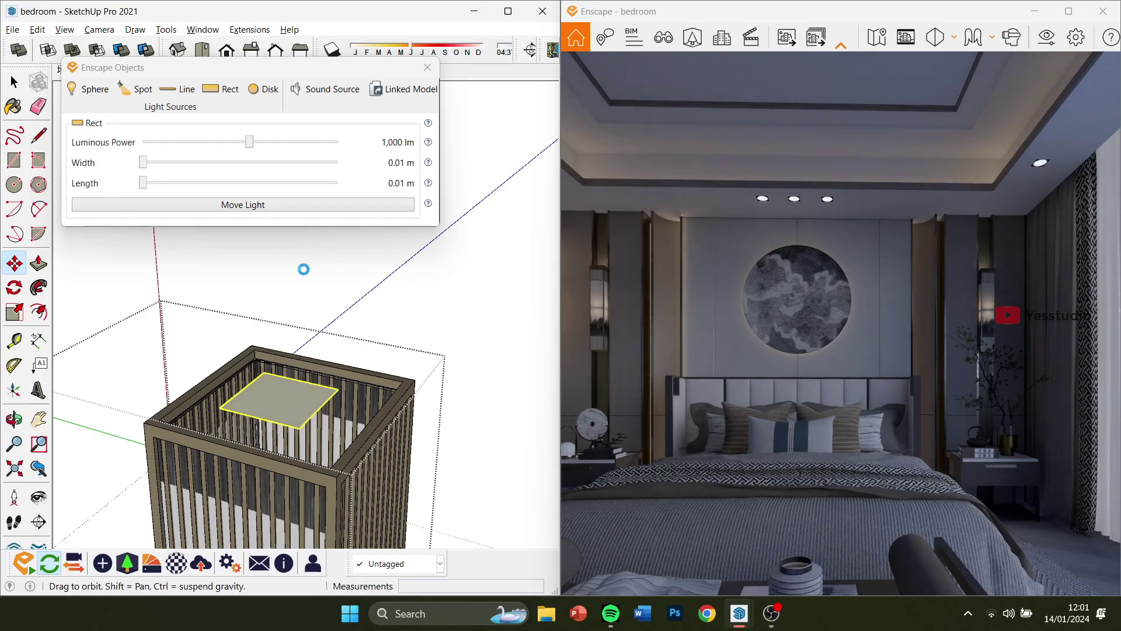
middle_drag(303, 267, 303, 267)
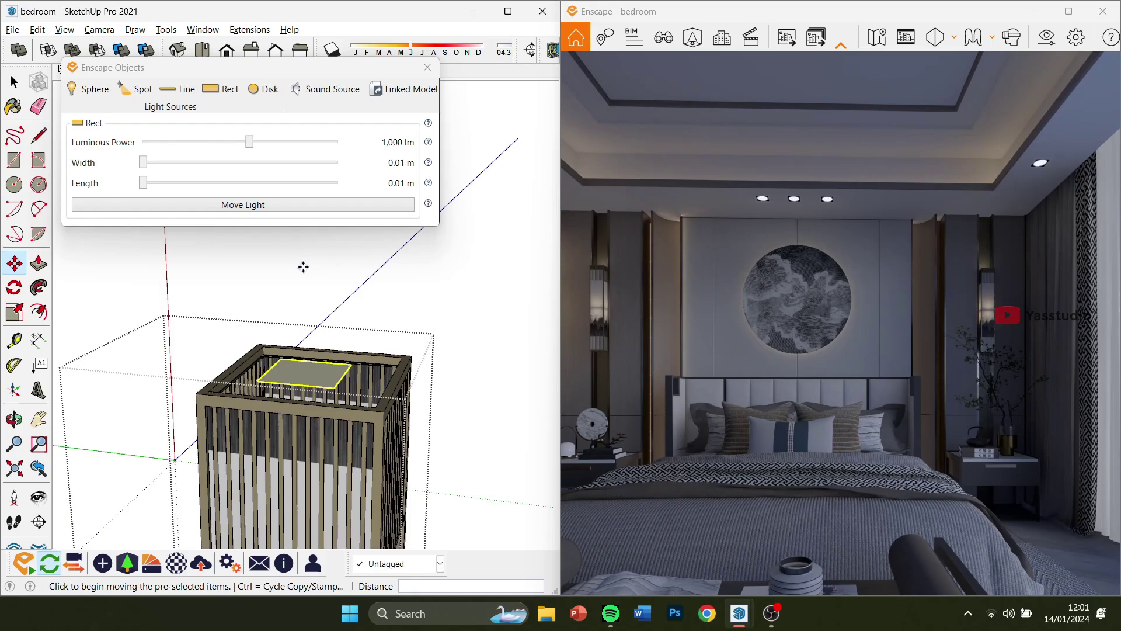
Copy the rect light straight down to the bottom end of the lamp box
click(384, 411)
key(ctrl)
scroll(383, 237, down, 7)
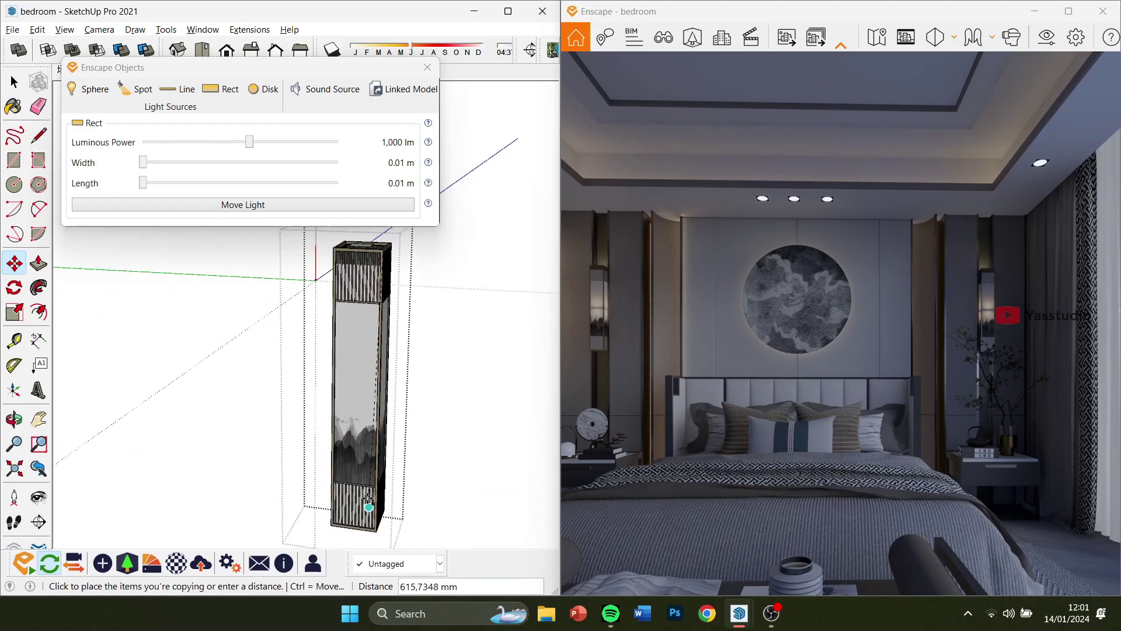
scroll(378, 478, up, 2)
click(372, 451)
Flip the rect light at the base of the lamp box along its component's blue axis and close the light properties
scroll(367, 453, up, 4)
middle_drag(336, 432, 313, 365)
scroll(350, 491, up, 1)
key(ctrl+t)
click(318, 501)
key(Escape)
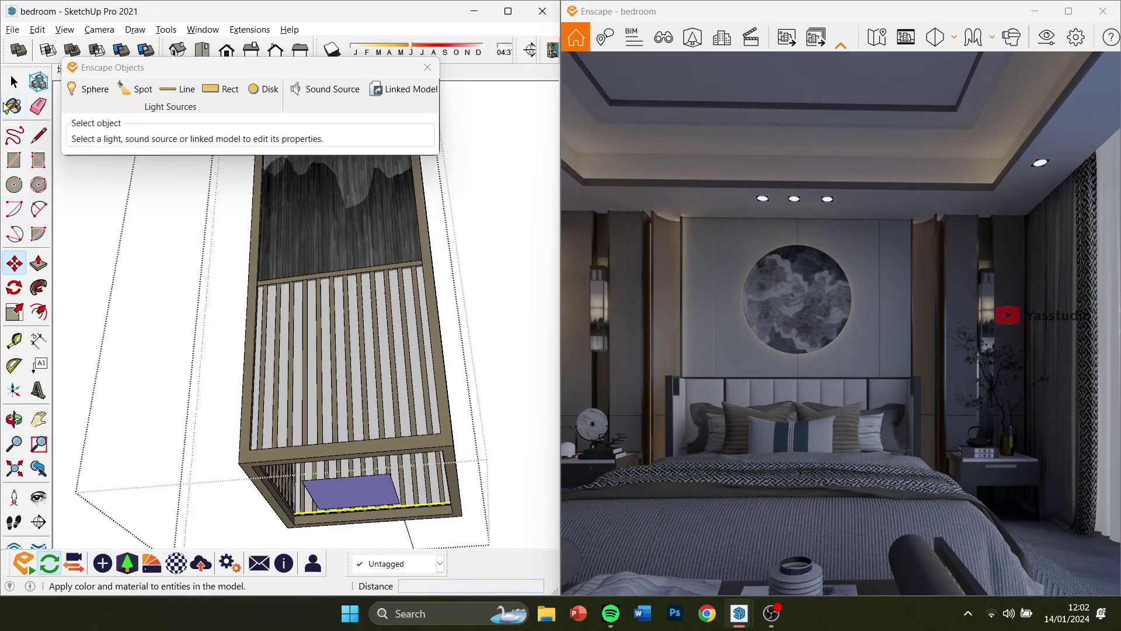
right_click(347, 494)
mouse_move(502, 400)
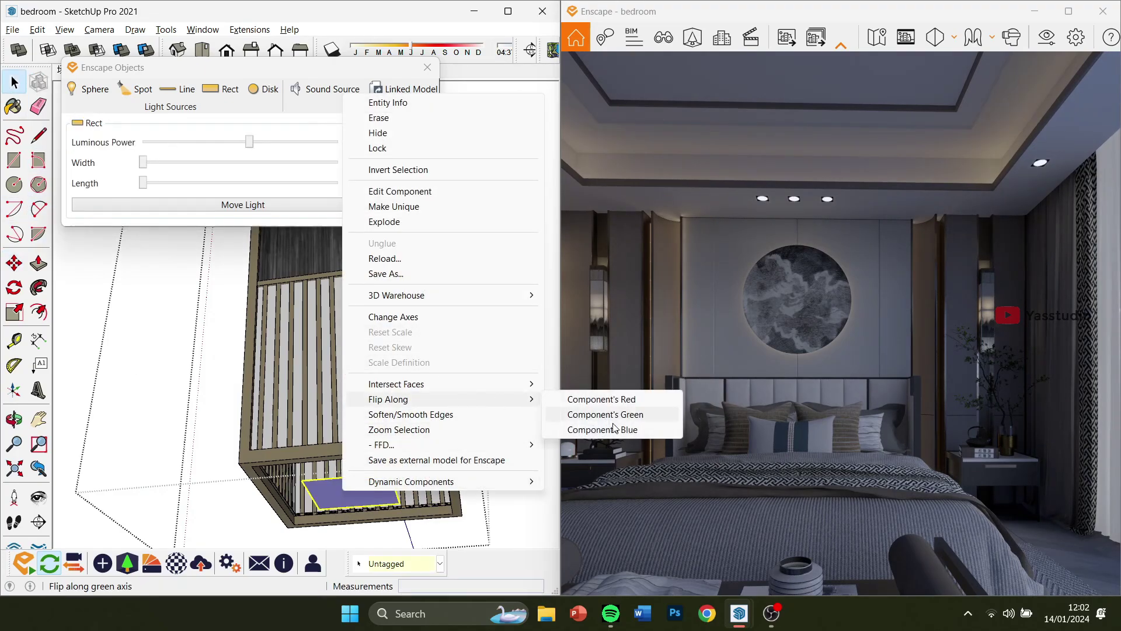
click(614, 430)
scroll(344, 468, down, 2)
mouse_move(345, 491)
middle_down()
mouse_move(343, 193)
mouse_move(340, 445)
mouse_move(317, 365)
mouse_move(342, 398)
middle_up()
right_click(343, 183)
click(427, 68)
Delete the selected square panel at the far end of the lamp box, as seen from below
scroll(340, 445, down, 1)
scroll(341, 395, up, 2)
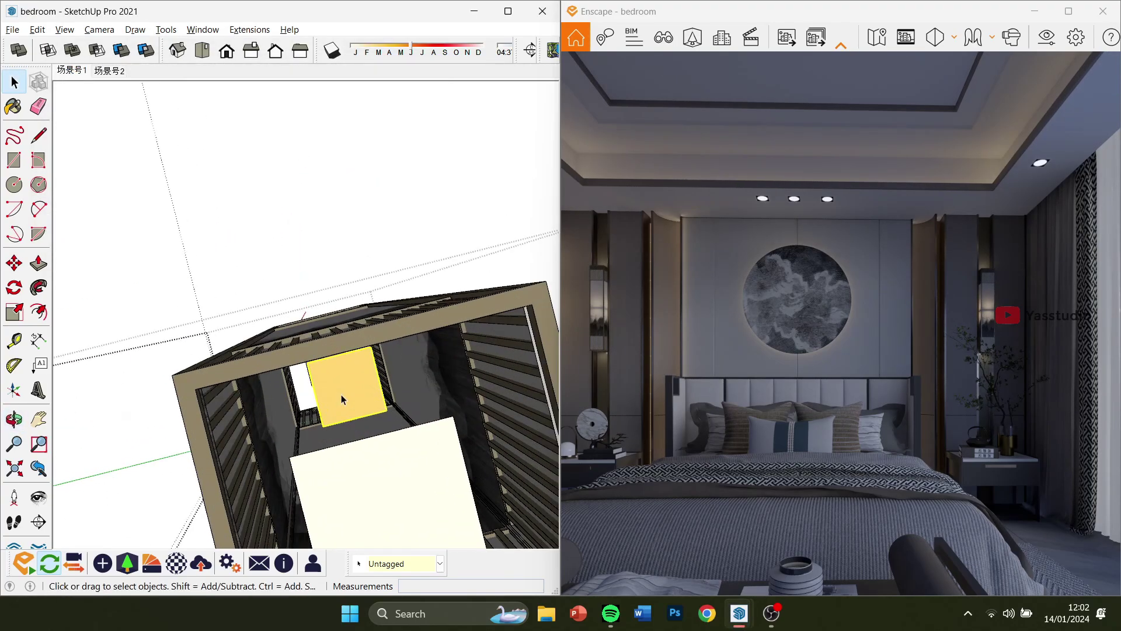
scroll(341, 394, down, 3)
scroll(341, 391, up, 3)
click(341, 391)
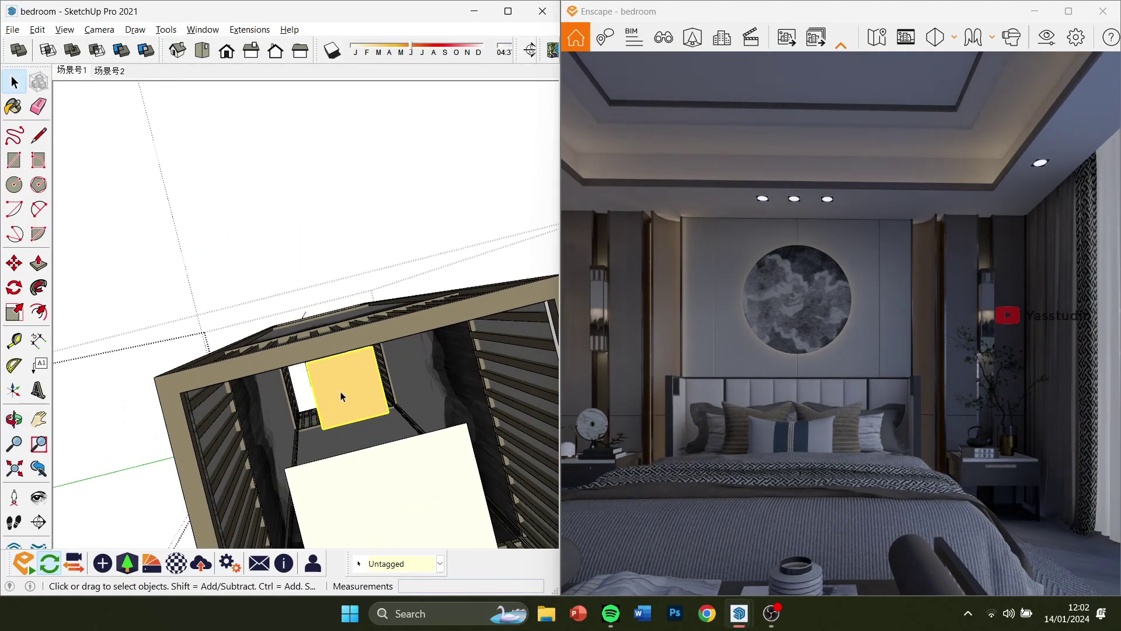
key(Delete)
Select the light at the lamp's base, leave the lamp component and return to the saved scene 场景号1
mouse_move(341, 392)
middle_down()
mouse_move(333, 420)
mouse_move(317, 351)
mouse_move(378, 426)
mouse_move(349, 422)
mouse_move(308, 352)
mouse_move(326, 397)
middle_up()
scroll(318, 351, down, 3)
click(335, 424)
scroll(321, 380, down, 3)
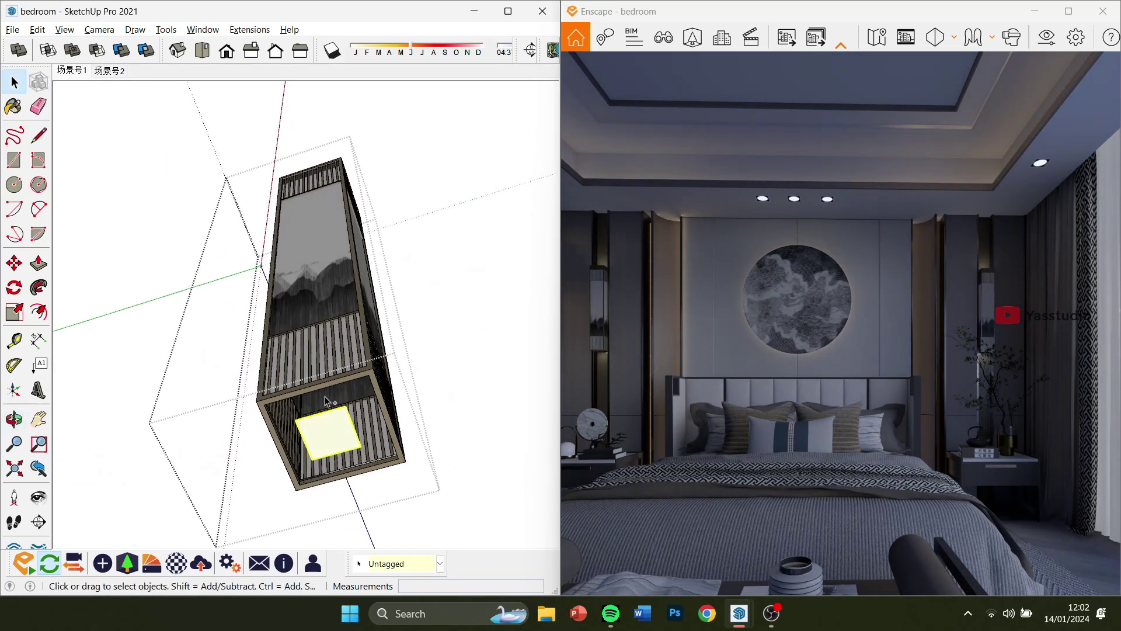
click(530, 394)
scroll(668, 378, down, 3)
scroll(349, 390, down, 5)
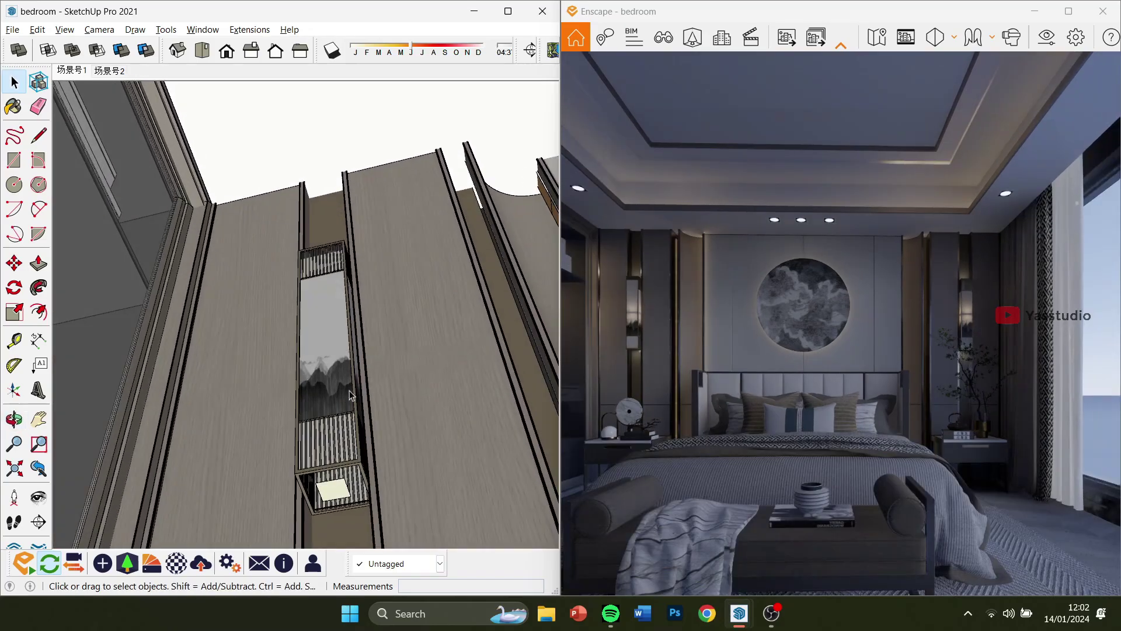
scroll(309, 370, down, 8)
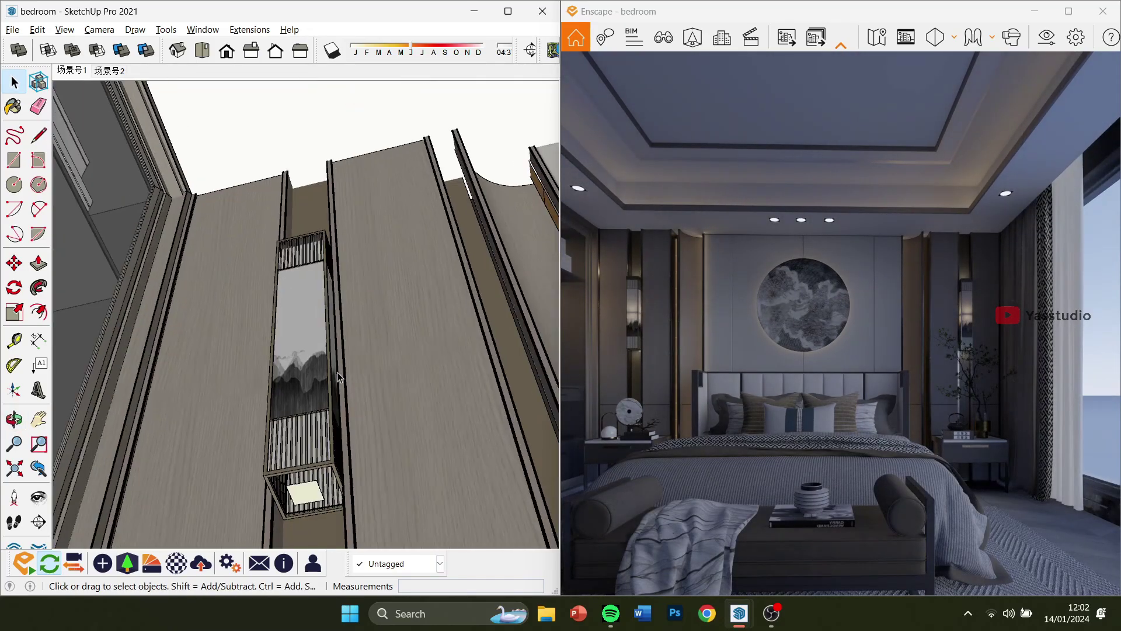
click(70, 71)
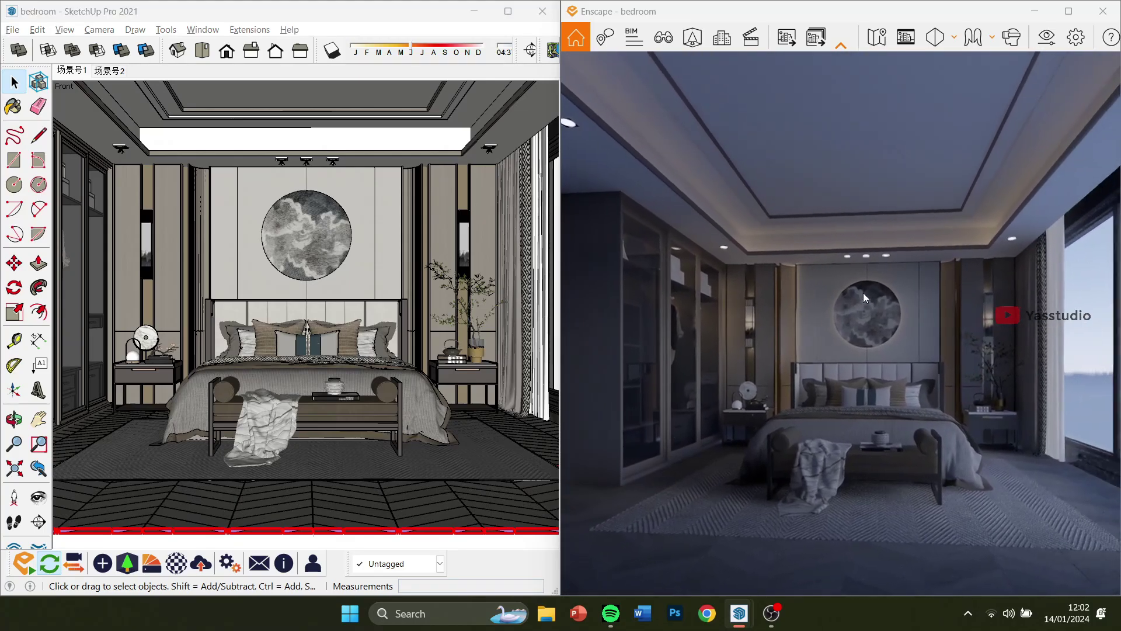
Sample the white globe material of the small table lamp on the wardrobe-side nightstand
scroll(383, 282, up, 4)
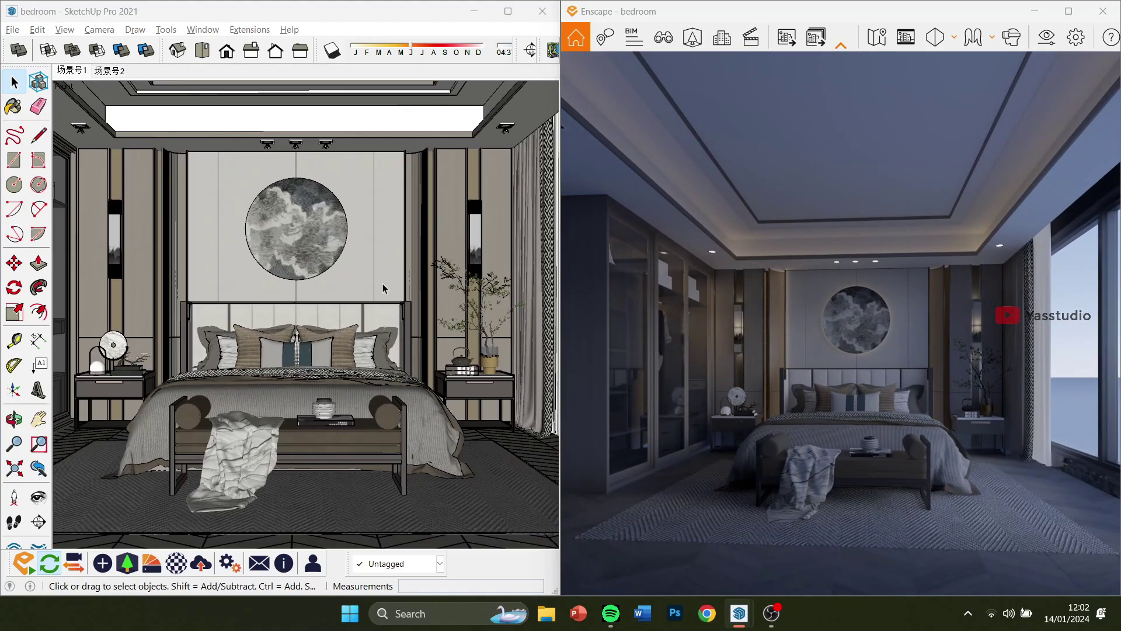
scroll(78, 247, up, 3)
scroll(78, 247, down, 6)
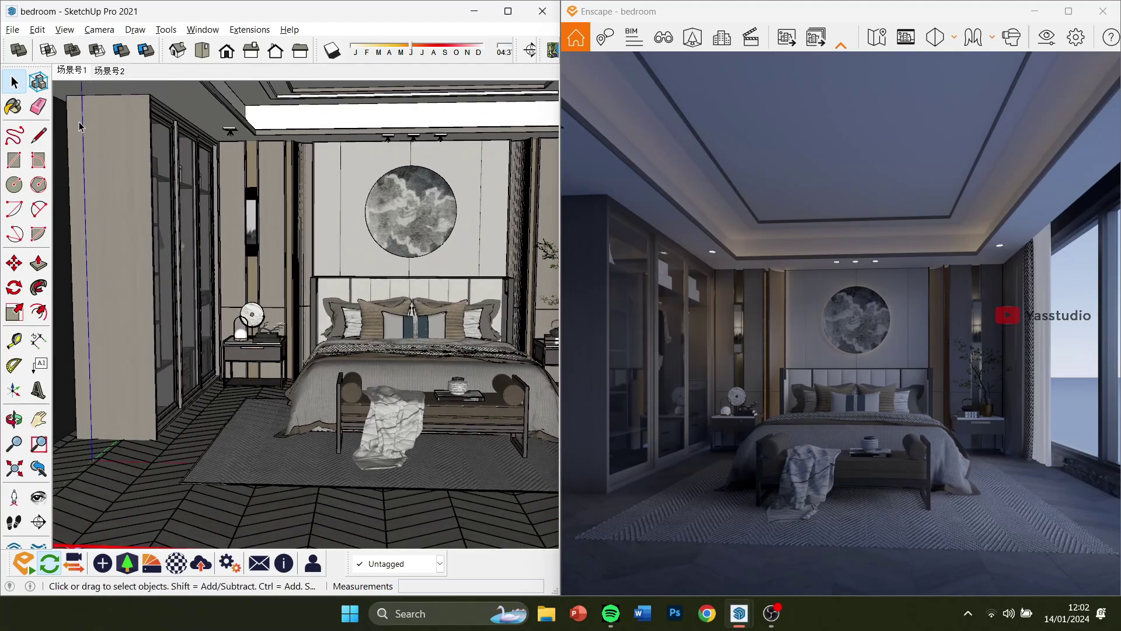
click(14, 106)
click(109, 285)
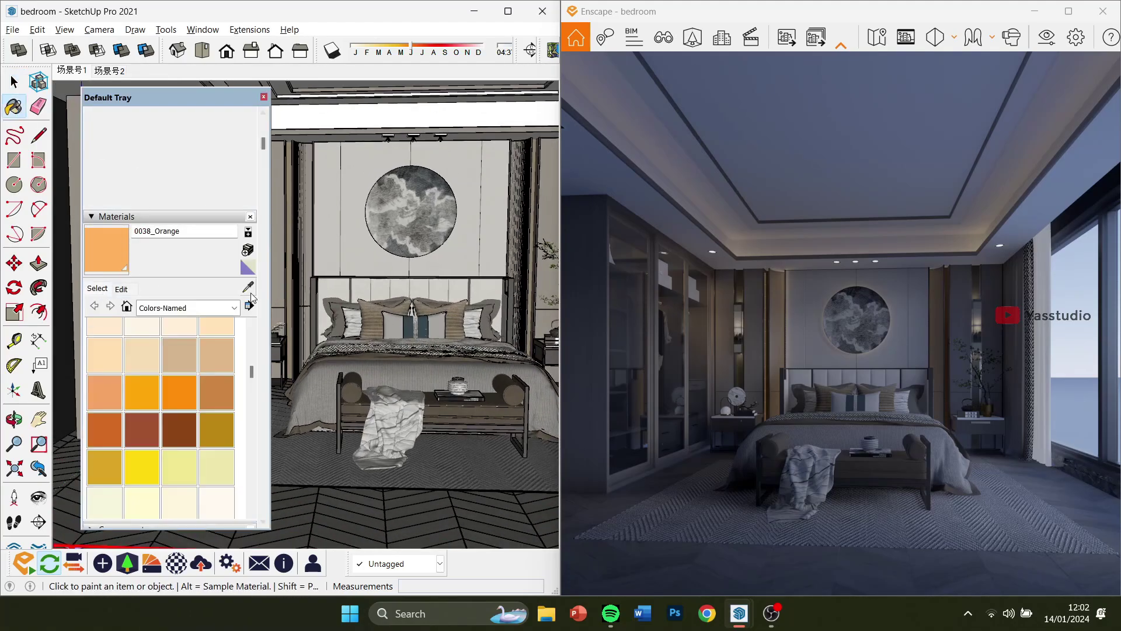
click(248, 286)
scroll(330, 356, up, 6)
scroll(330, 356, up, 2)
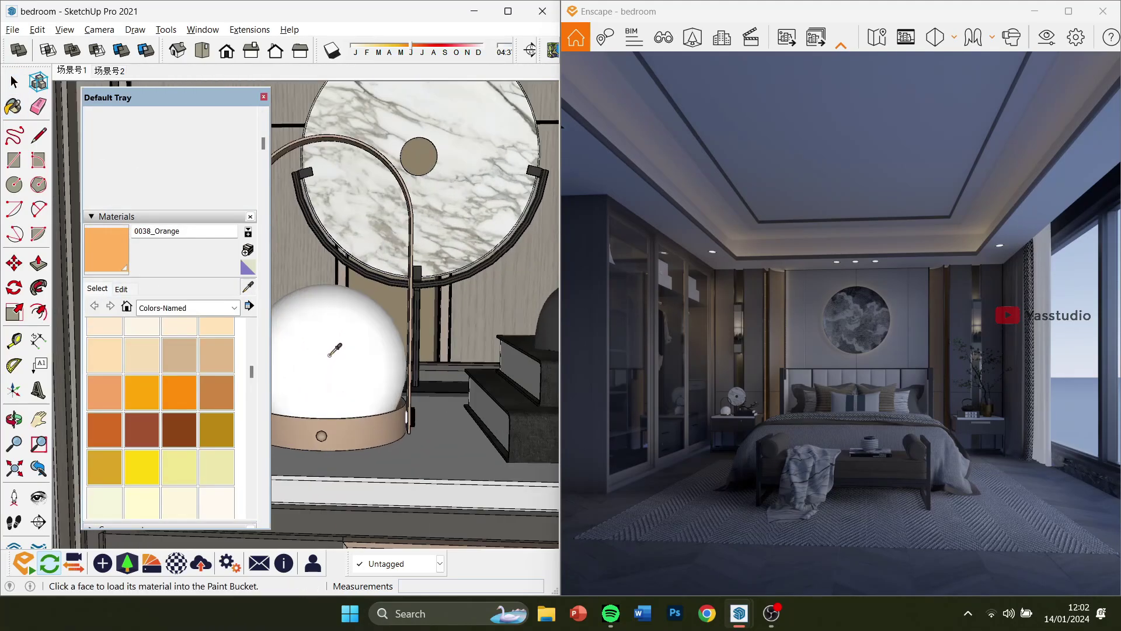
Make the globe's material 08250071 self-illuminated with a luminance of 7,785 cd/m², and minimize the material editor
click(177, 564)
mouse_move(373, 77)
mouse_down()
mouse_move(797, 83)
mouse_move(361, 88)
mouse_up()
click(885, 116)
click(865, 211)
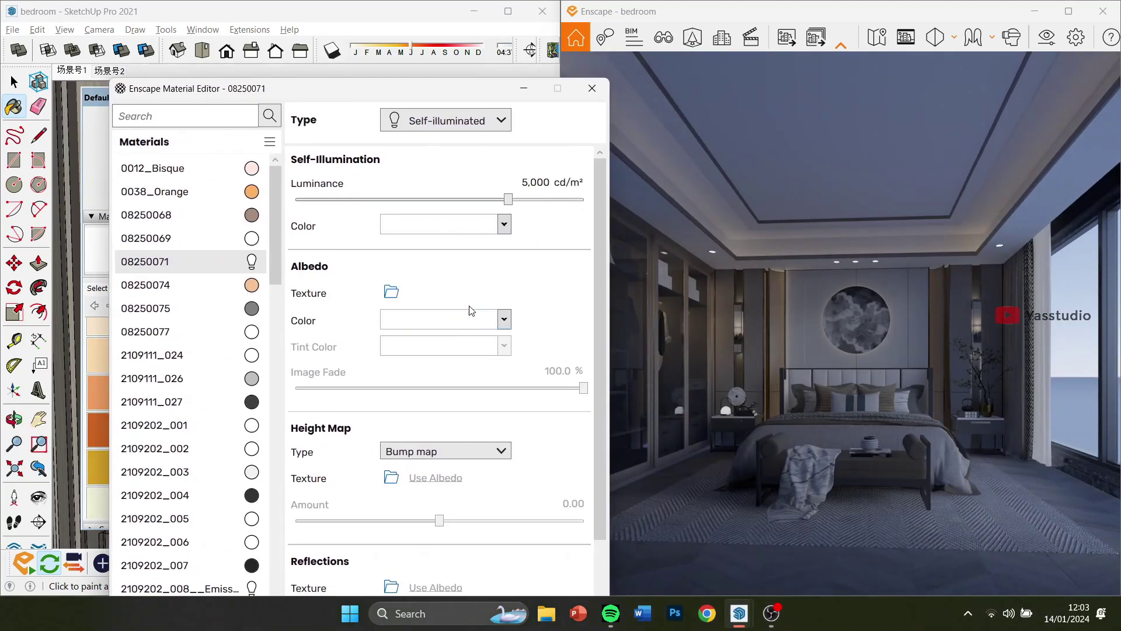
drag(511, 205, 518, 201)
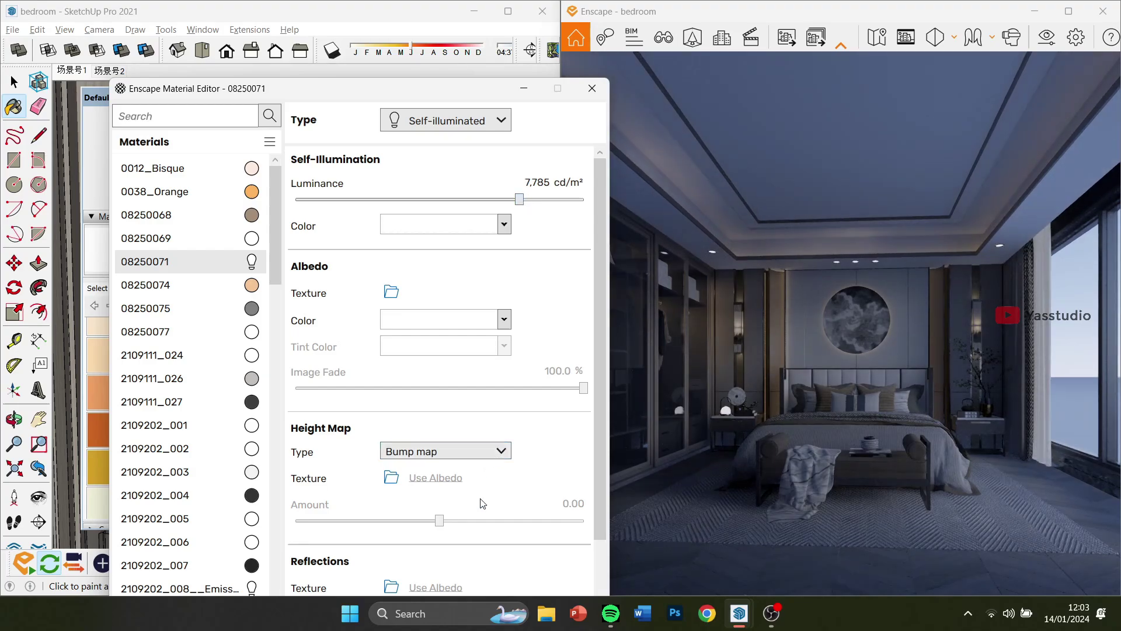
scroll(457, 497, down, 2)
scroll(470, 295, up, 1)
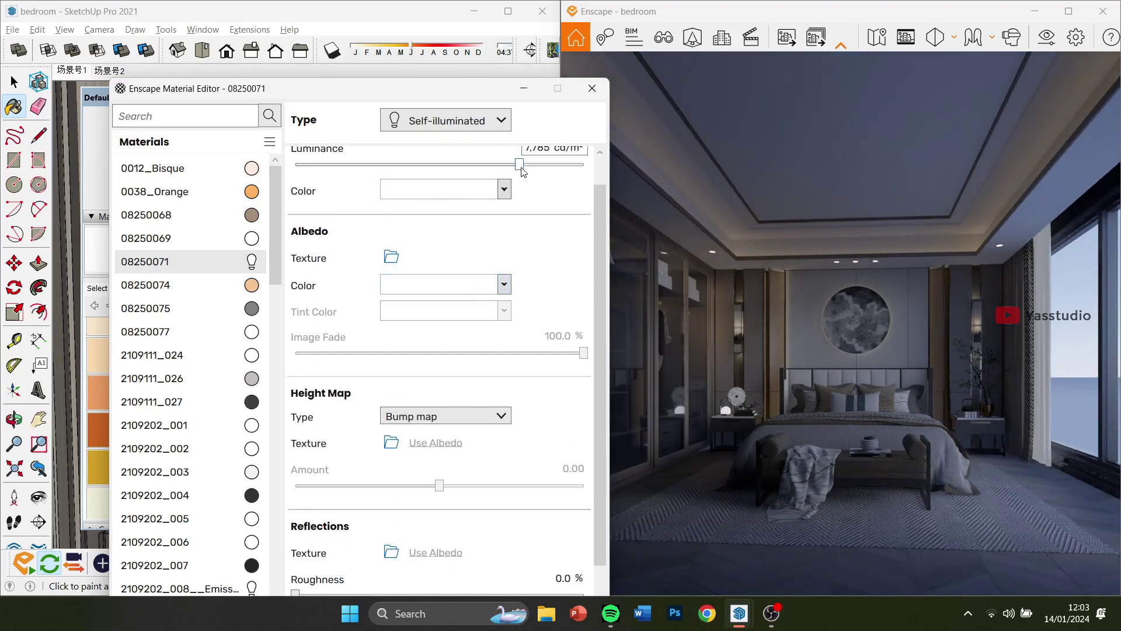
click(529, 90)
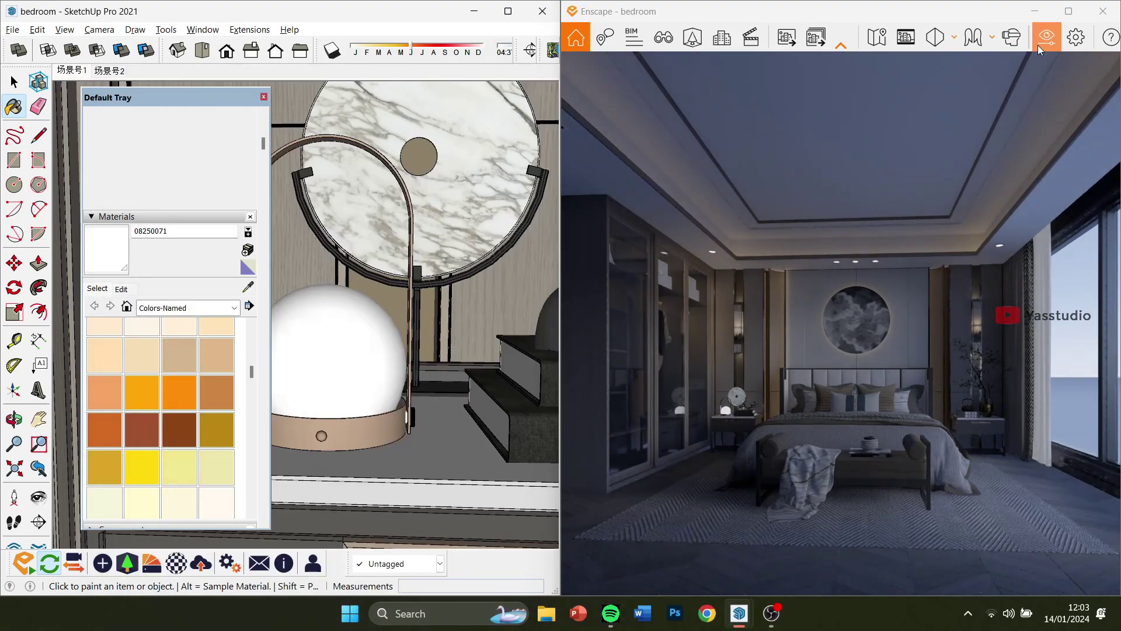
Open the visual settings and set the atmosphere's fog intensity to 5%
scroll(891, 345, up, 2)
scroll(891, 345, down, 1)
drag(880, 344, 863, 342)
click(1047, 39)
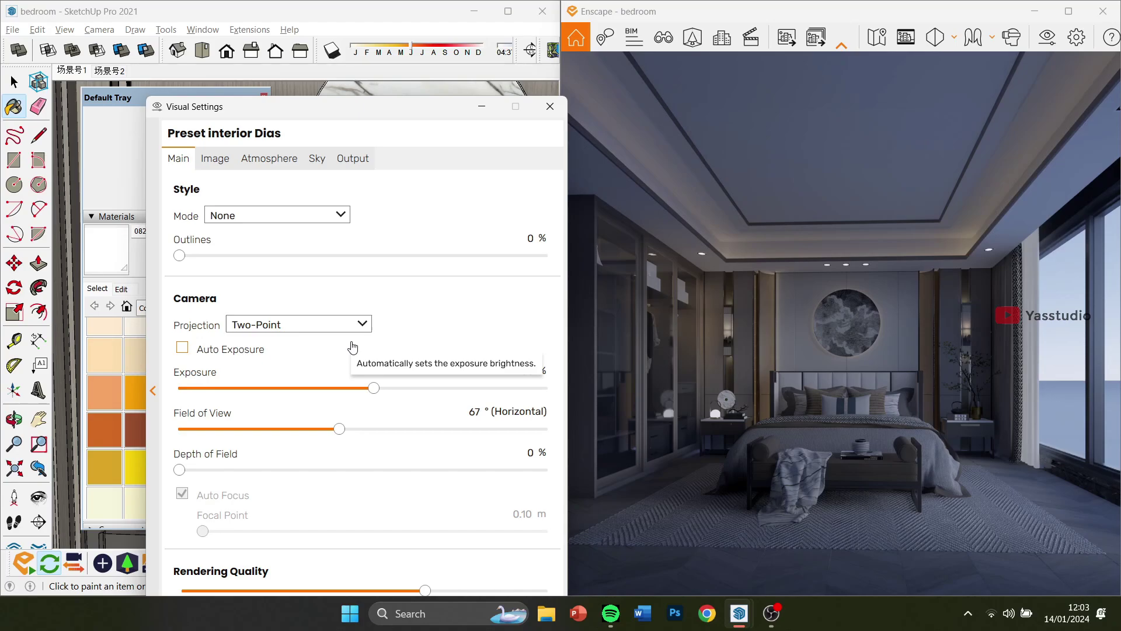
click(269, 158)
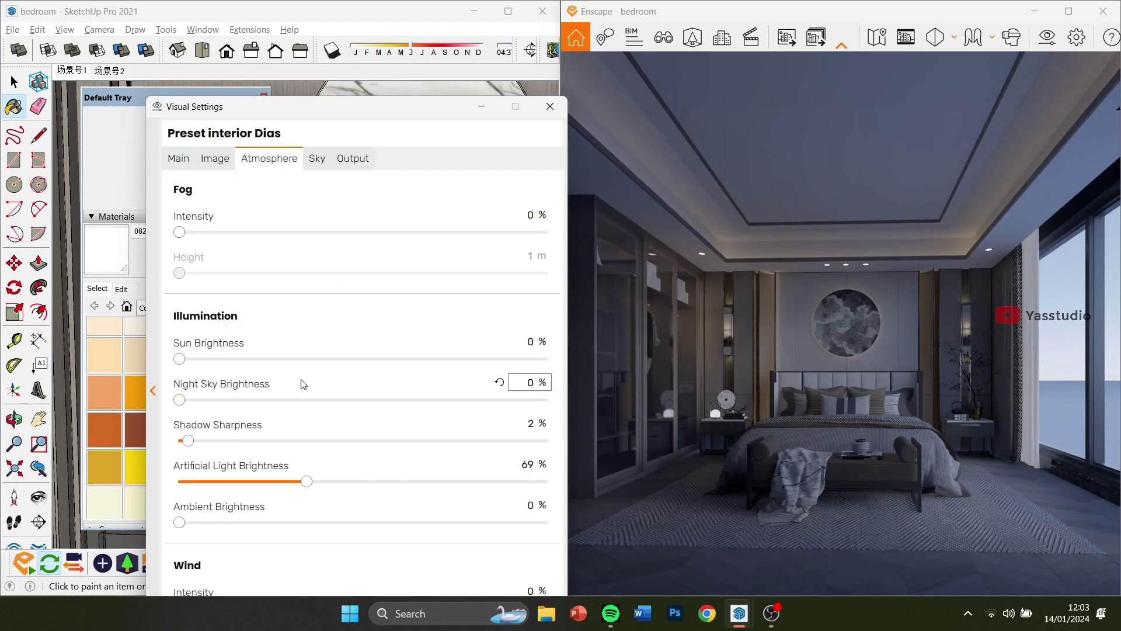
drag(182, 237, 188, 237)
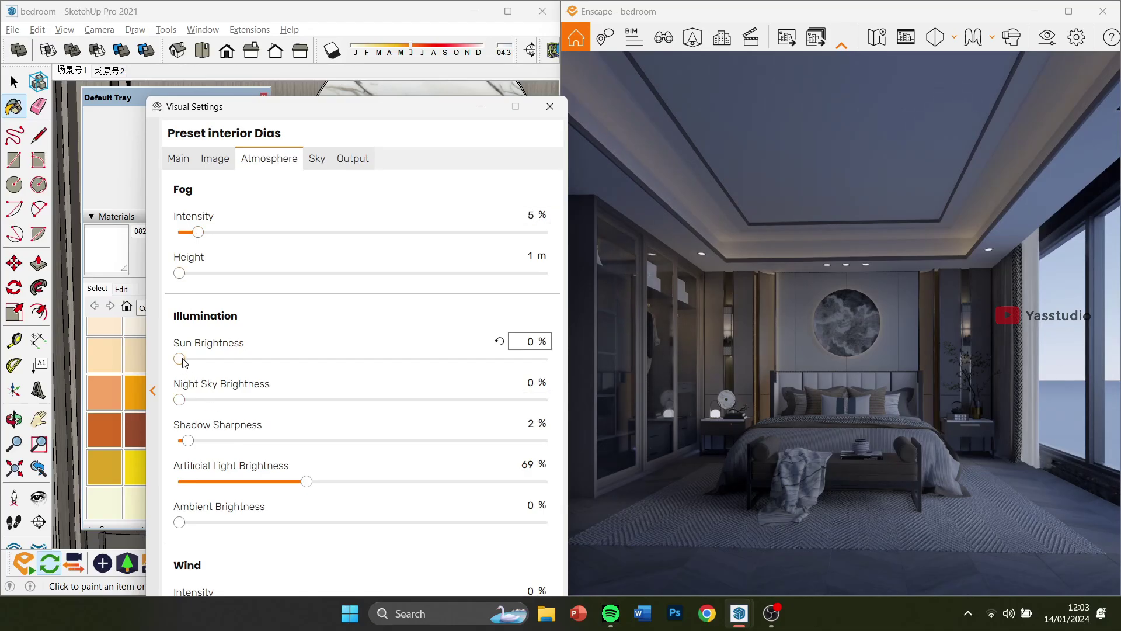
Set sun brightness to 303%, night sky to 28%, shadow sharpness to 0%, artificial light to 136% and ambient brightness to 100%
drag(183, 362, 405, 362)
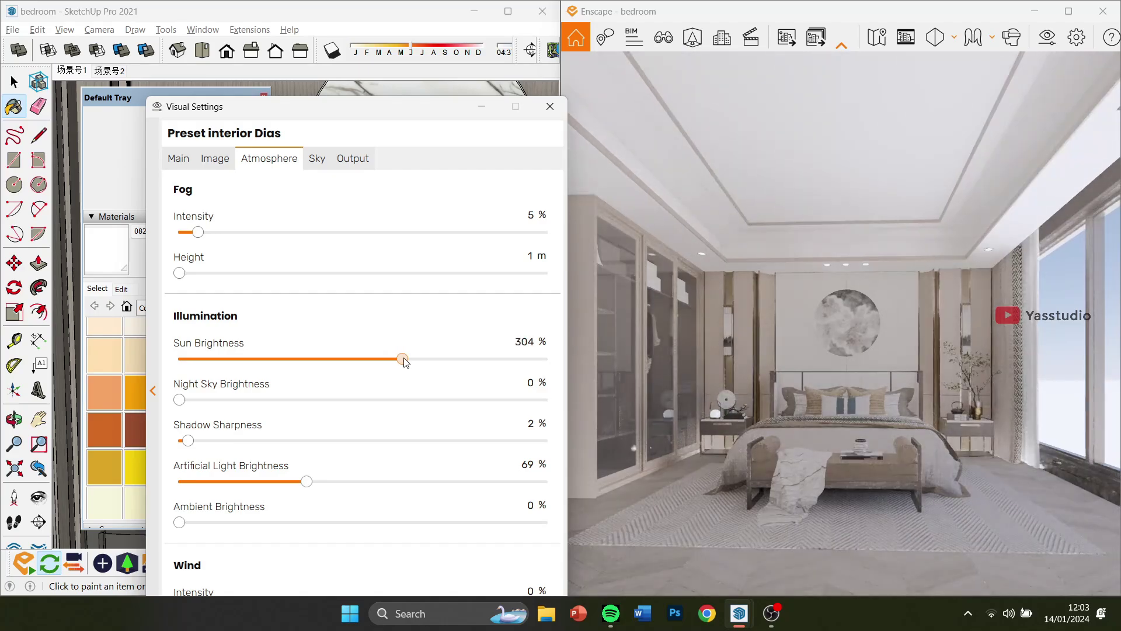
drag(179, 399, 212, 400)
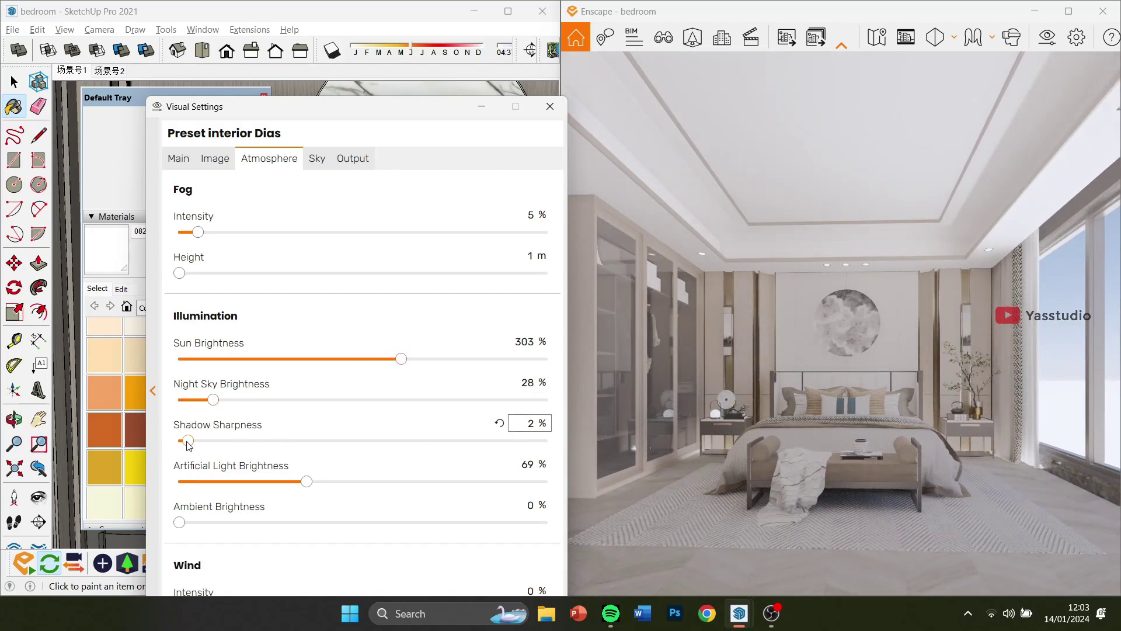
drag(193, 447, 159, 454)
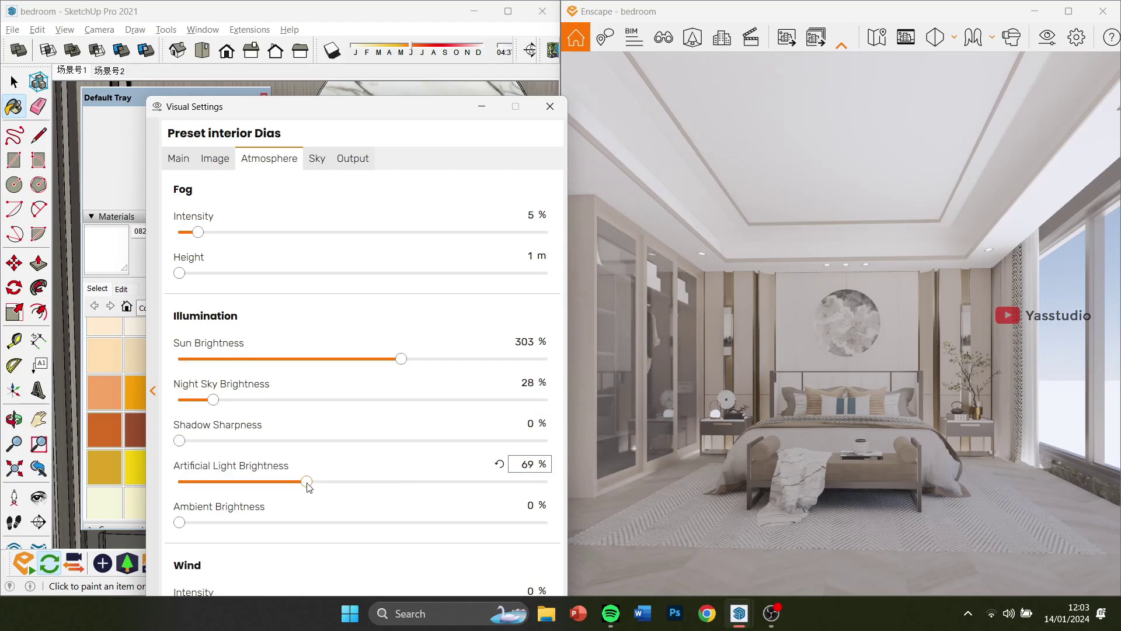
drag(308, 487, 429, 487)
drag(527, 525, 549, 523)
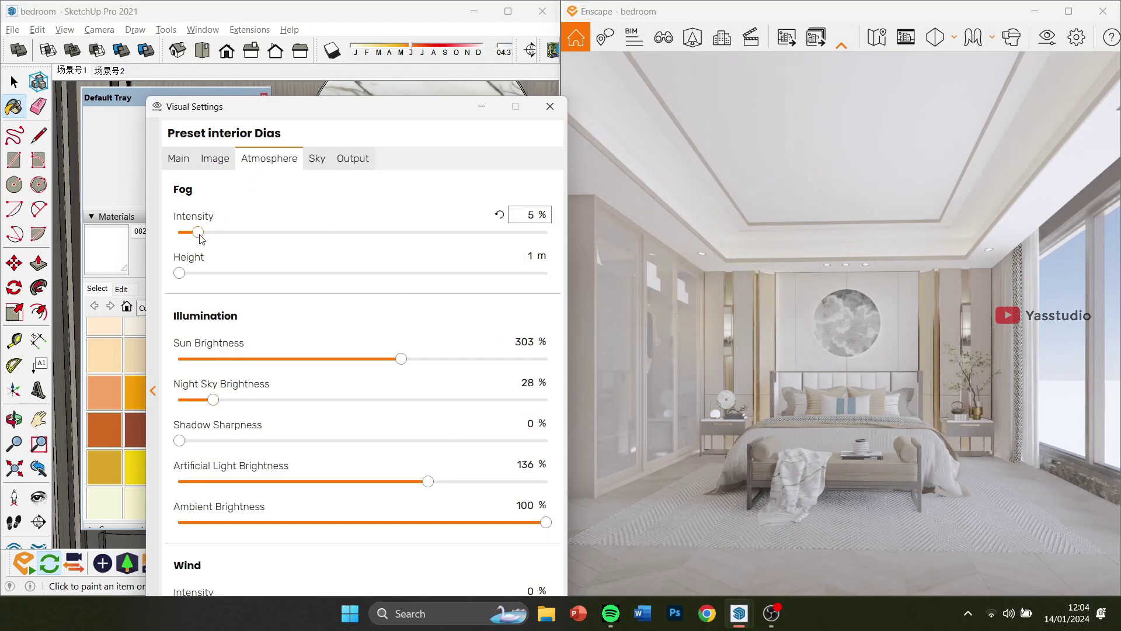
Set the outlines to 6% and lower the camera exposure to 34% in the main visual settings
click(215, 158)
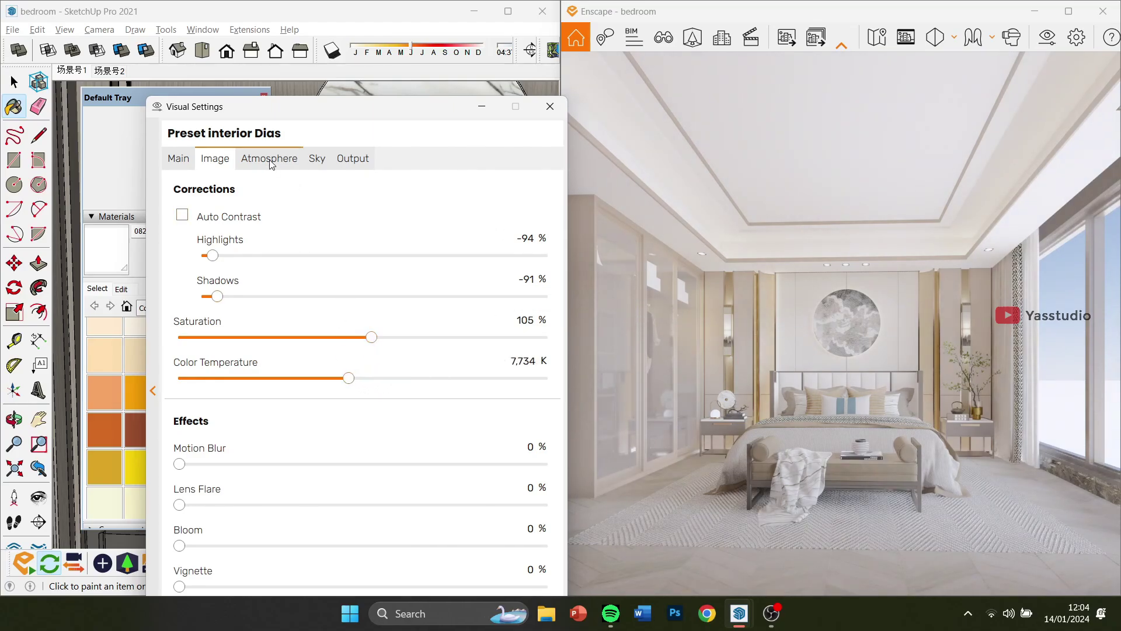
click(180, 161)
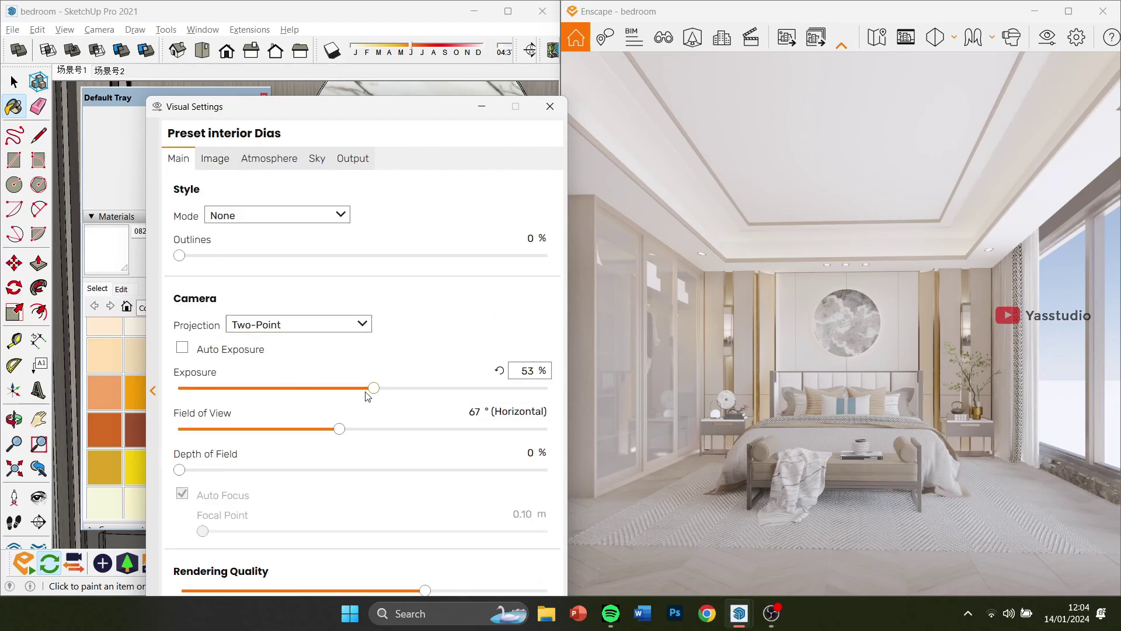
drag(181, 259, 204, 265)
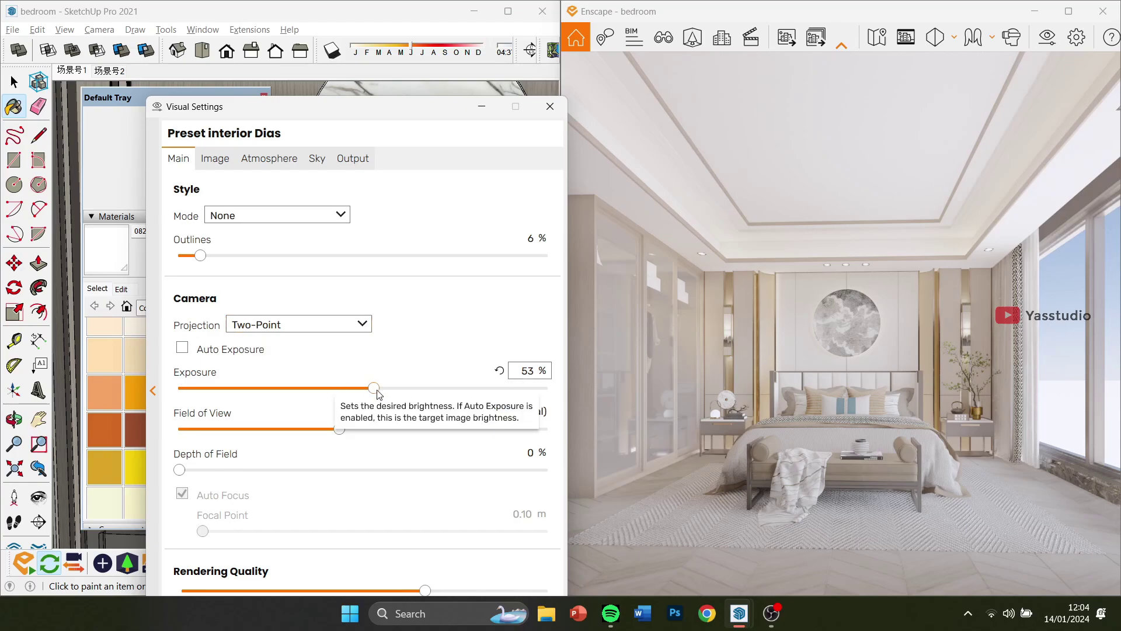
drag(374, 388, 355, 388)
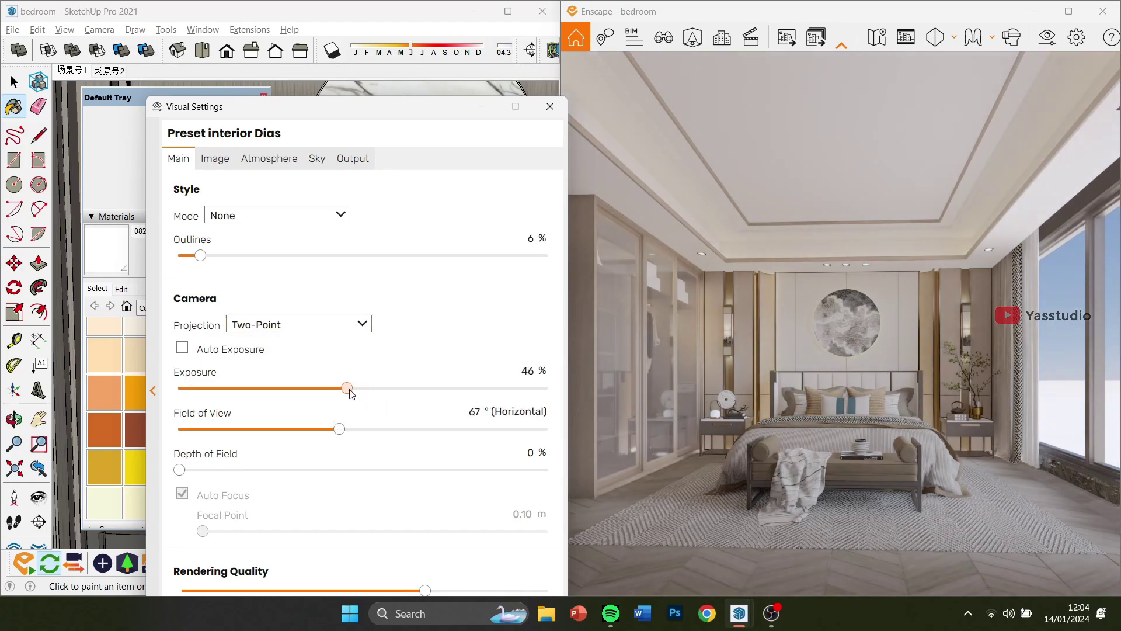
drag(337, 388, 299, 389)
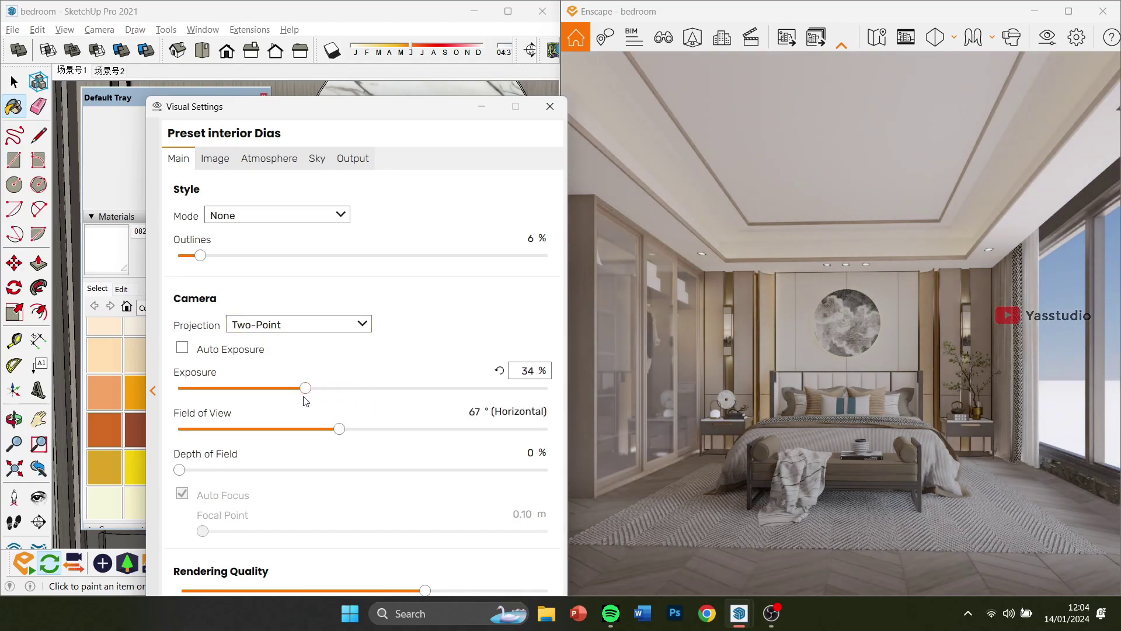
Set the camera's horizontal field of view to 60° and the rendering quality to Ultra
drag(340, 430, 318, 431)
drag(383, 111, 362, 46)
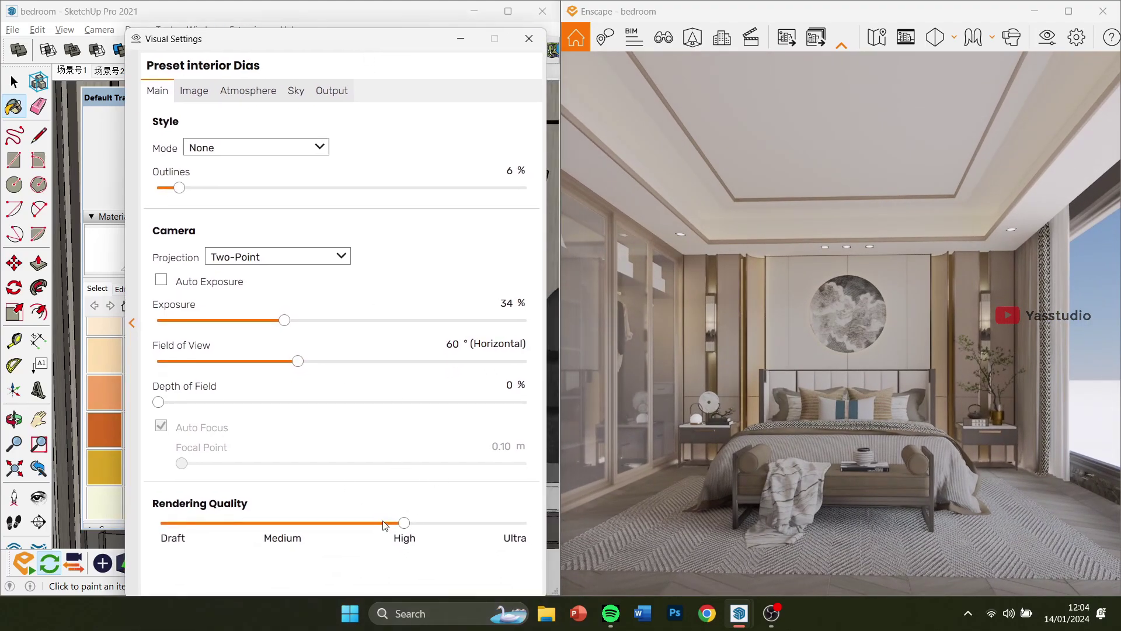
drag(404, 523, 524, 523)
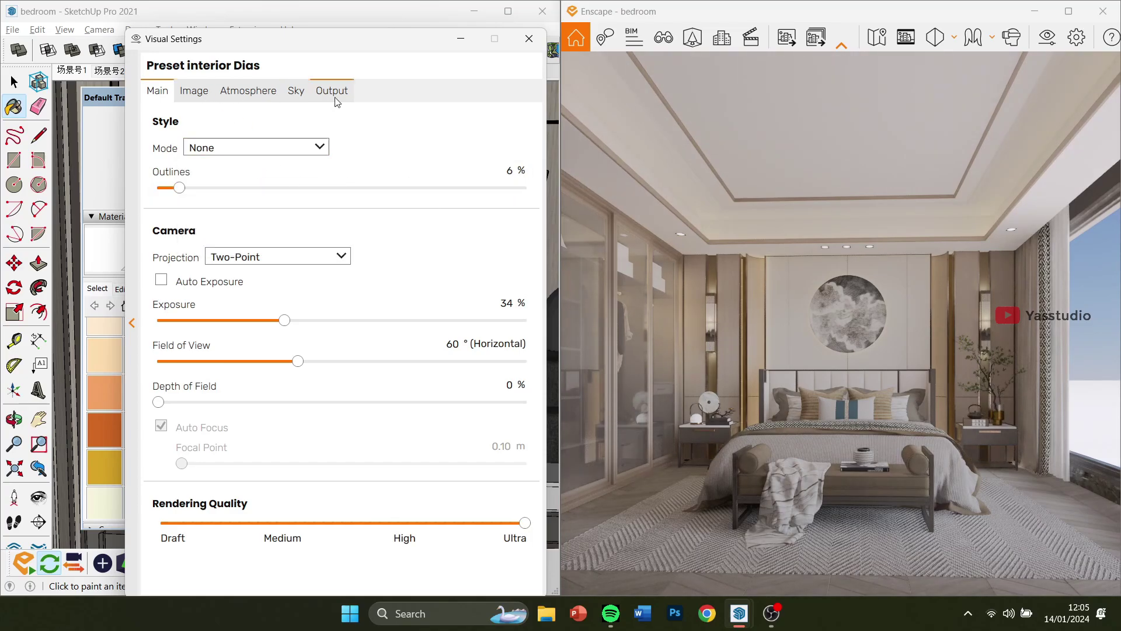
Set the sky's horizon rotation to 252° and moon size to 729%, and enable the white background
click(297, 91)
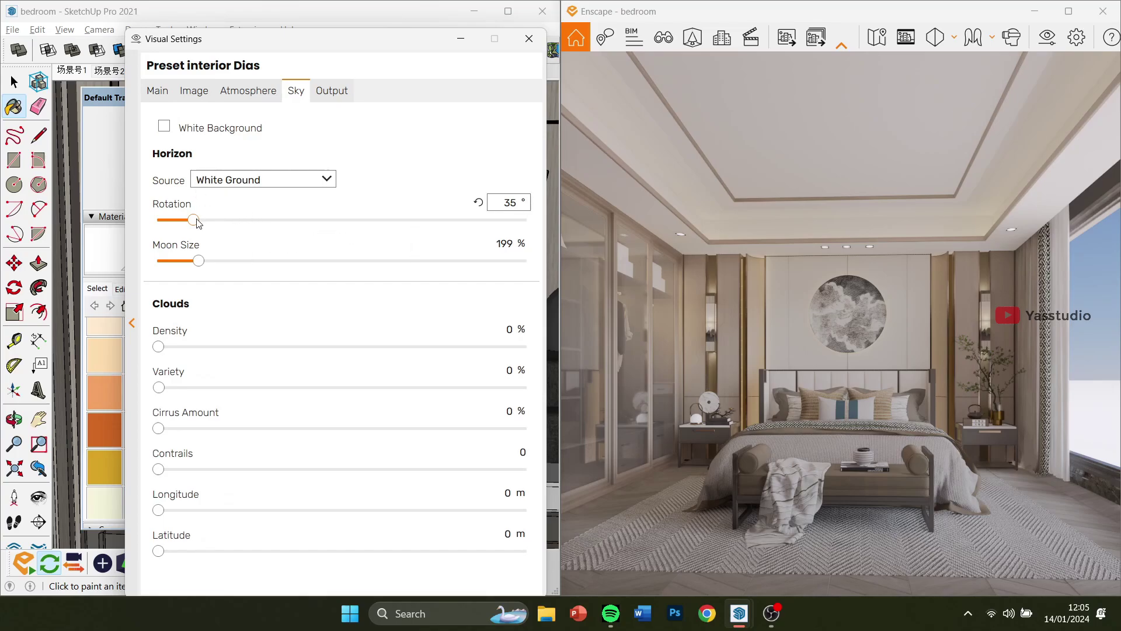
drag(198, 221, 418, 229)
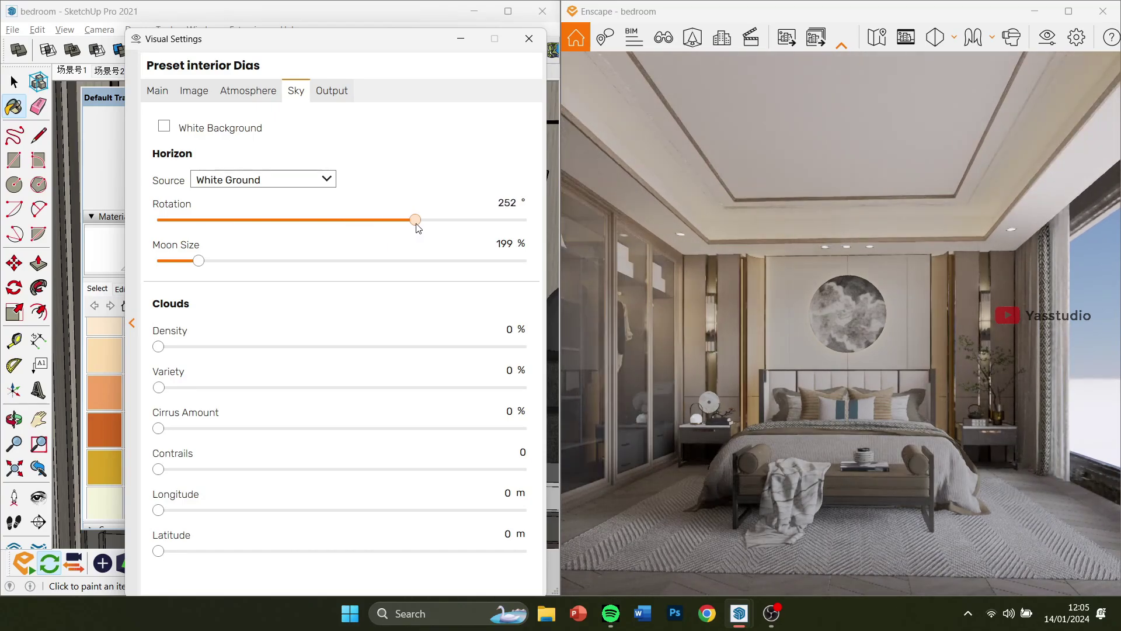
drag(200, 261, 416, 261)
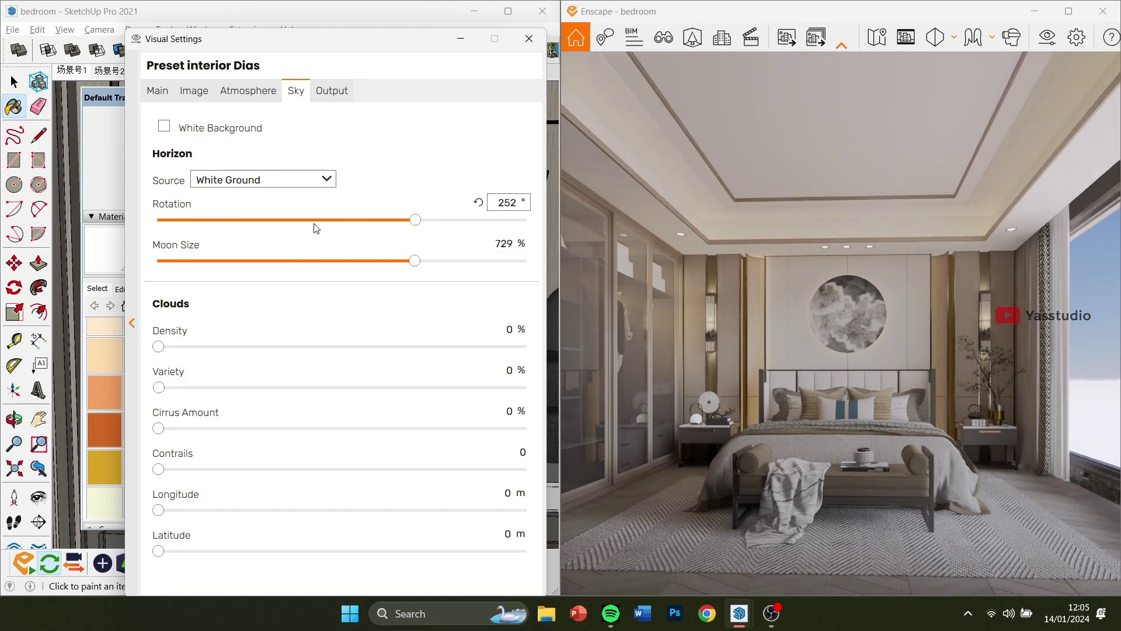
click(176, 131)
drag(755, 399, 709, 399)
scroll(692, 376, up, 1)
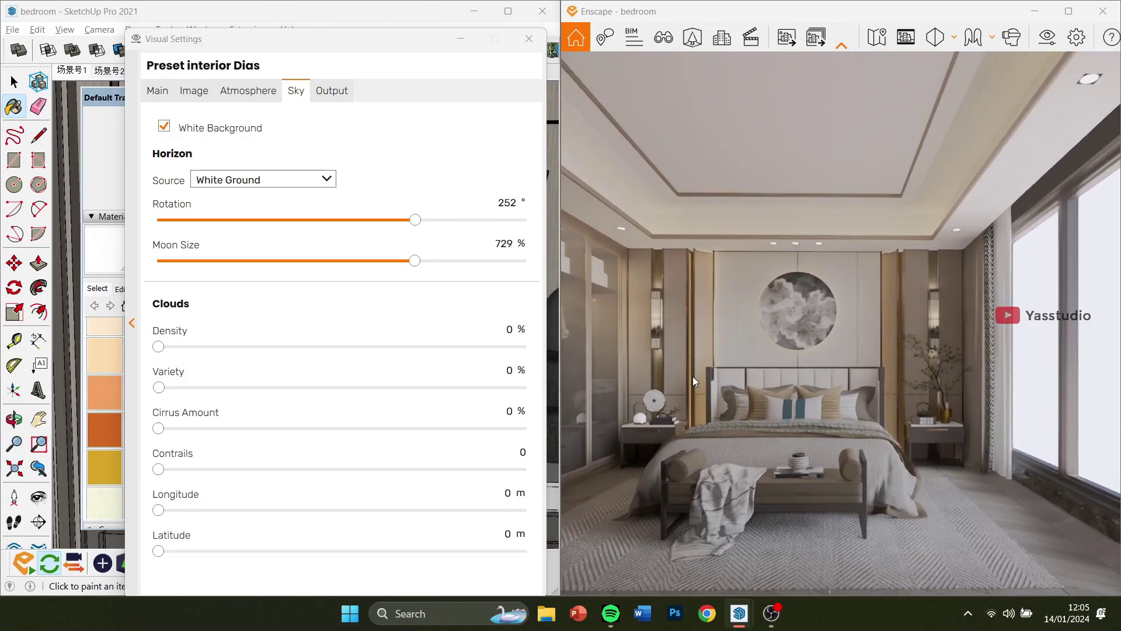
scroll(690, 373, down, 1)
Reduce the atmosphere's sun brightness to 8% and raise the night sky brightness to 45%
click(248, 90)
drag(376, 291, 214, 333)
drag(716, 391, 752, 380)
Set the time of day in the render view to about 08:50
shift+right_drag(752, 380, 752, 380)
shift+right_drag(817, 368, 715, 368)
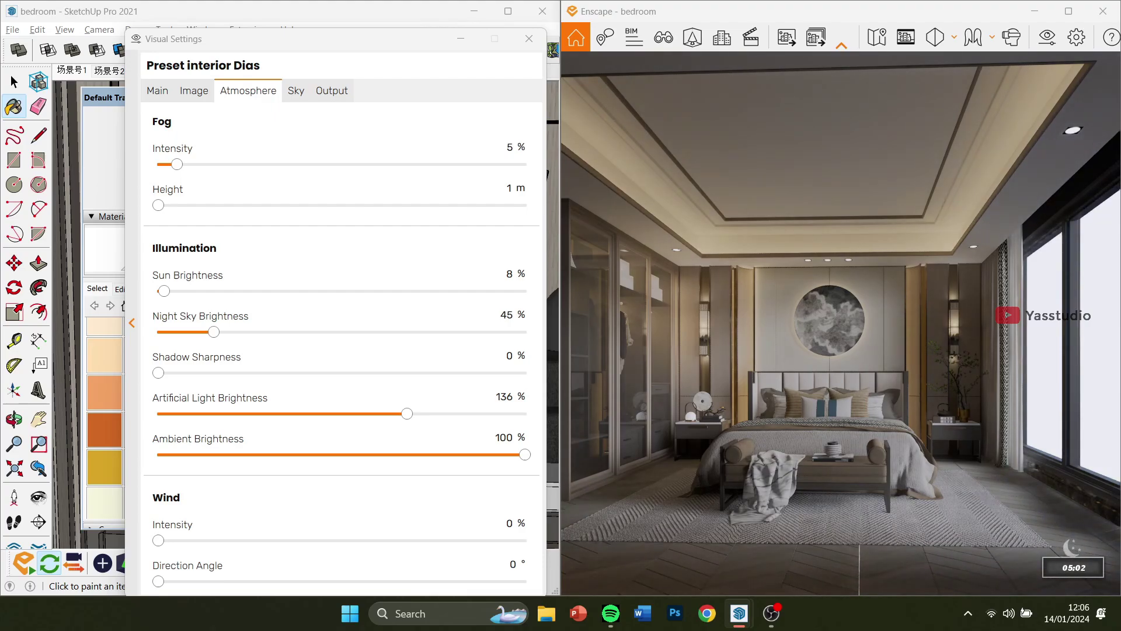
key(i)
key(u)
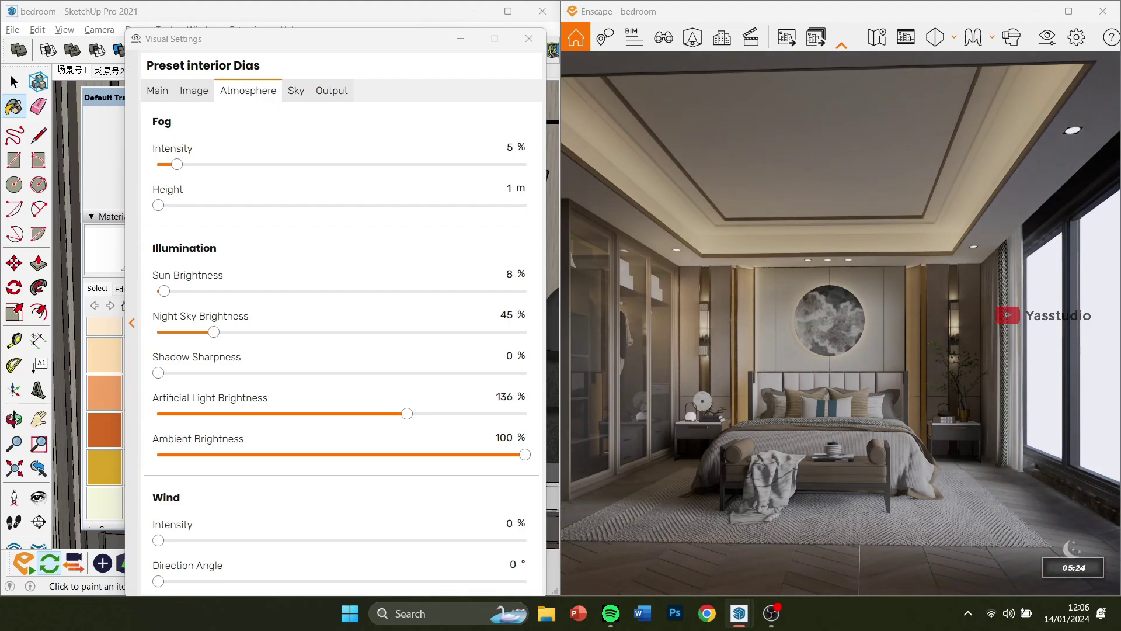
key(i)
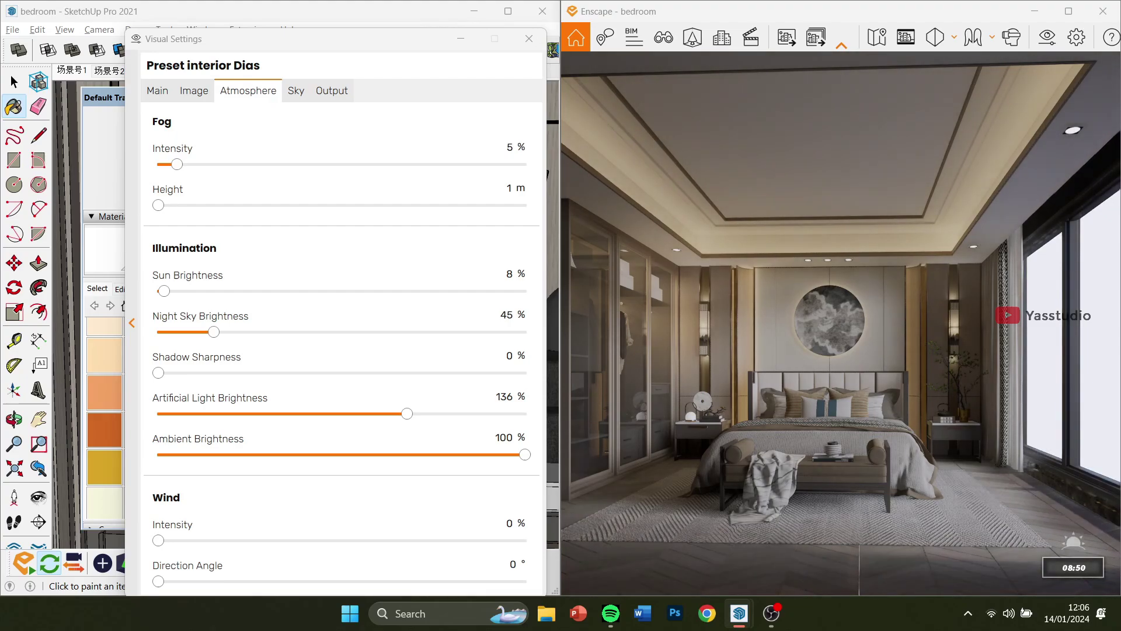
scroll(707, 335, up, 2)
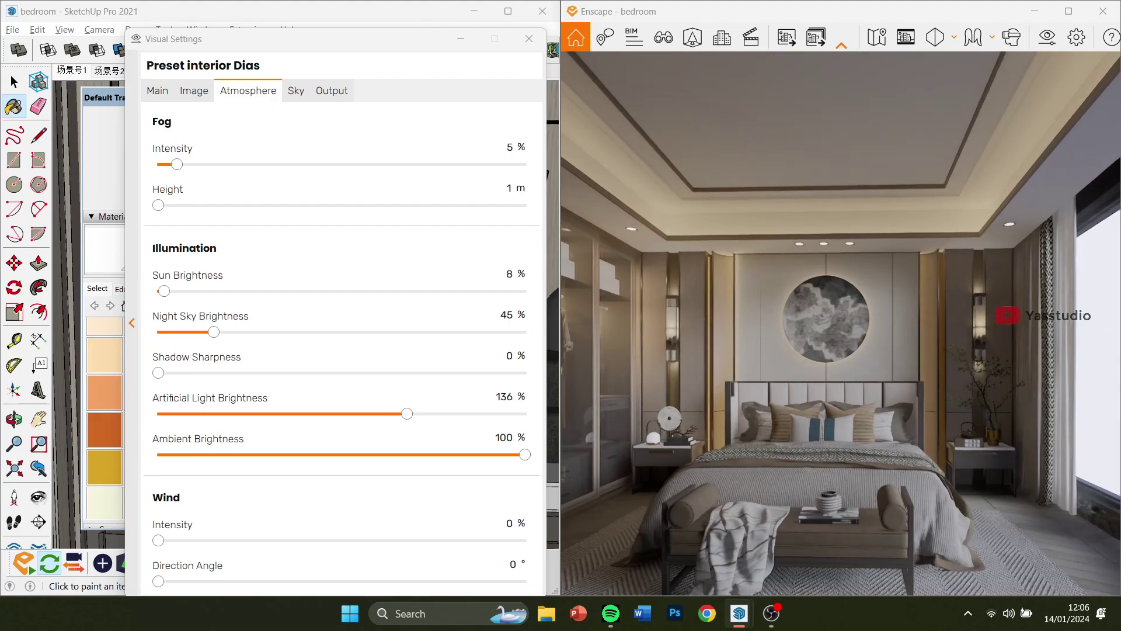
drag(703, 335, 712, 334)
key(d)
key(d)
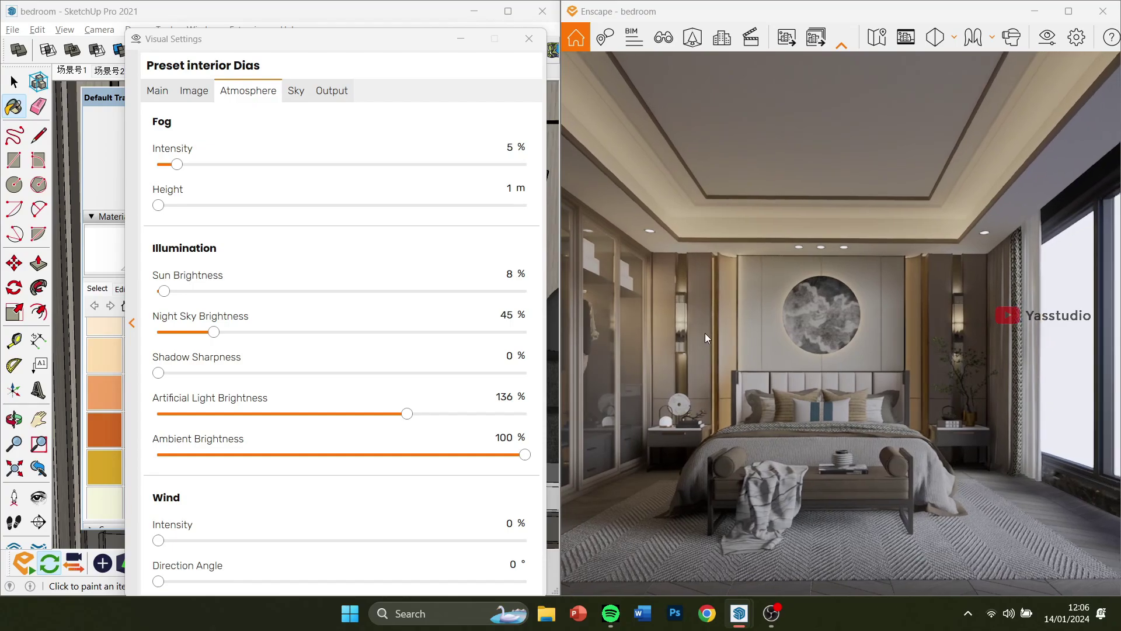
Minimize the visual settings and sample the wood material of the wall panel beside the wall lamp in the SketchUp model
click(461, 38)
alt+scroll(423, 370, down, 5)
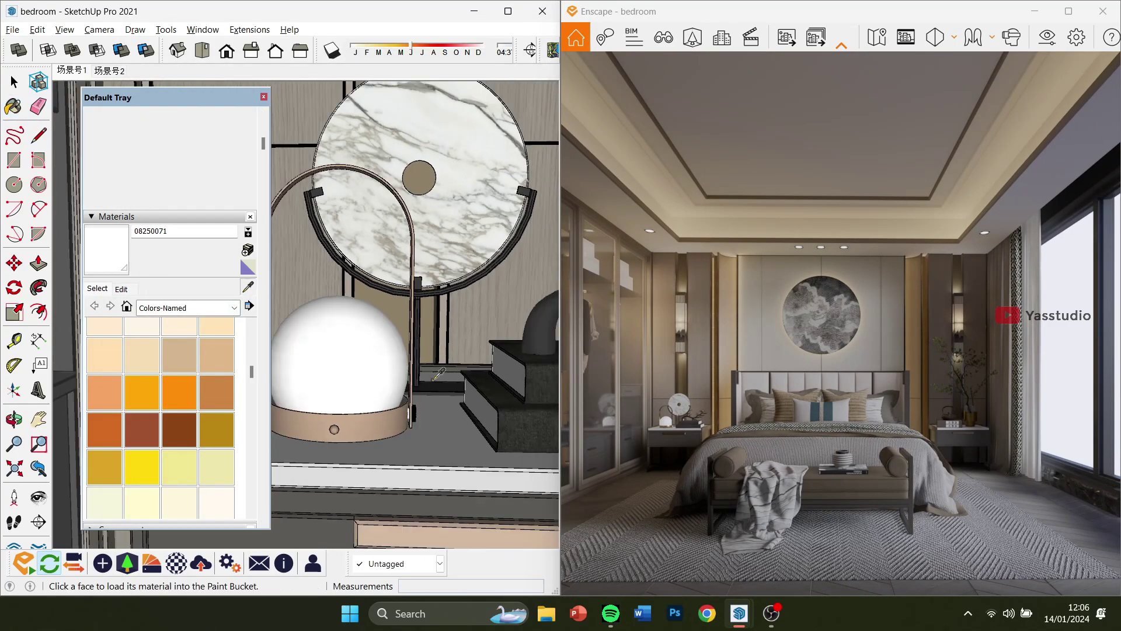
scroll(418, 376, down, 3)
middle_drag(418, 376, 393, 168)
scroll(409, 181, up, 5)
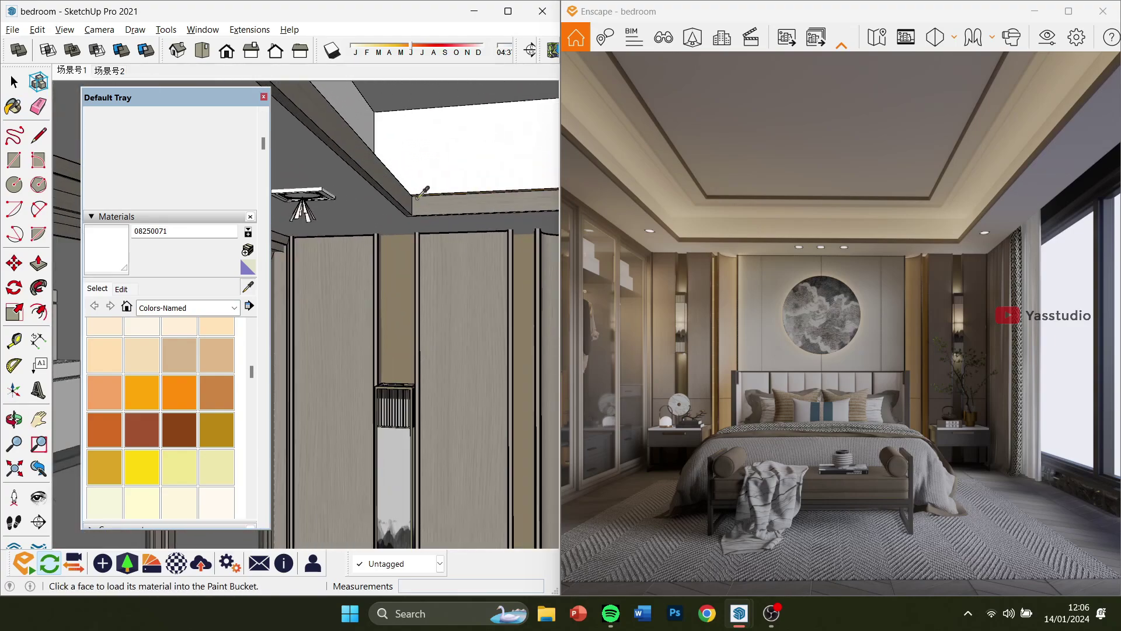
scroll(422, 202, up, 3)
scroll(438, 234, down, 1)
click(461, 290)
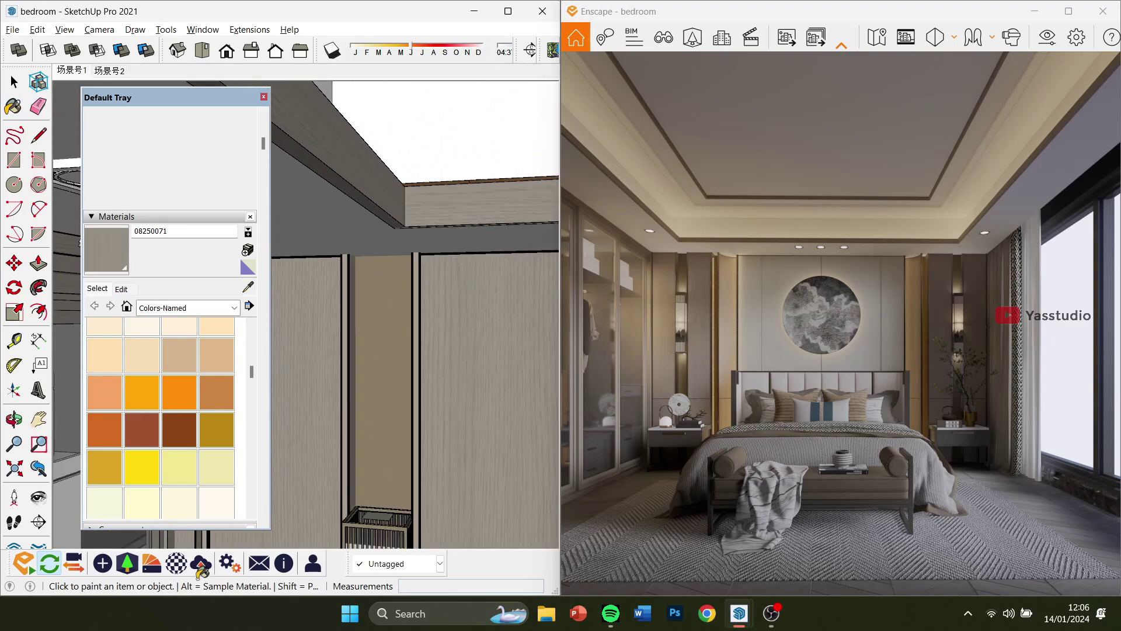
Set the bump map amount of material 2109202_001 to 1.32 in the Enscape material editor, and put the editor away
click(176, 563)
drag(427, 94, 308, 81)
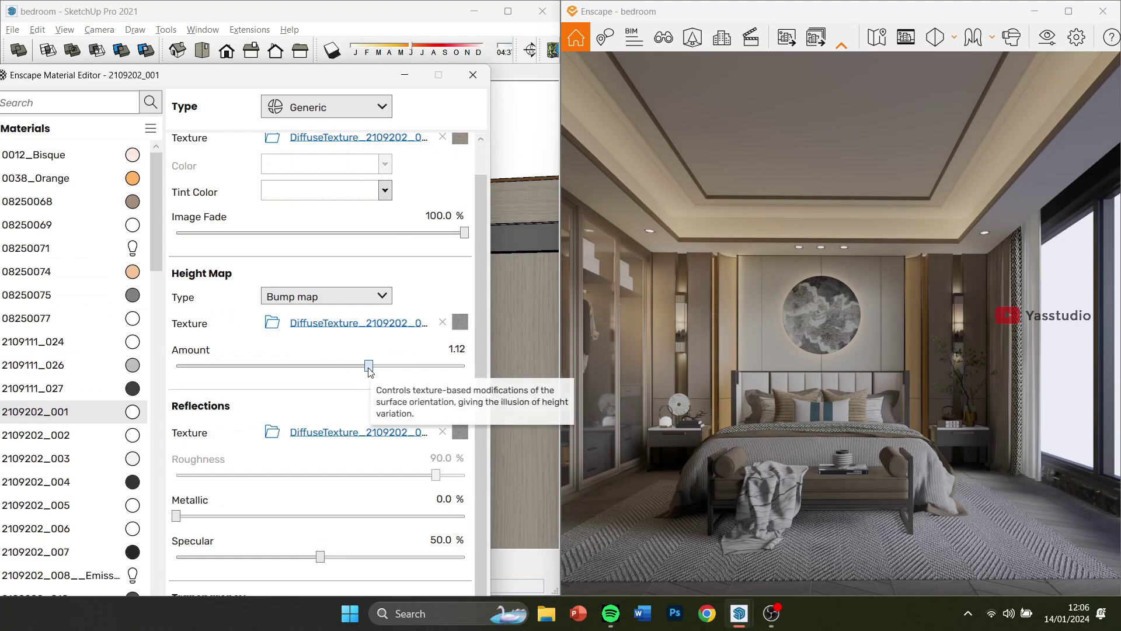
drag(369, 365, 374, 372)
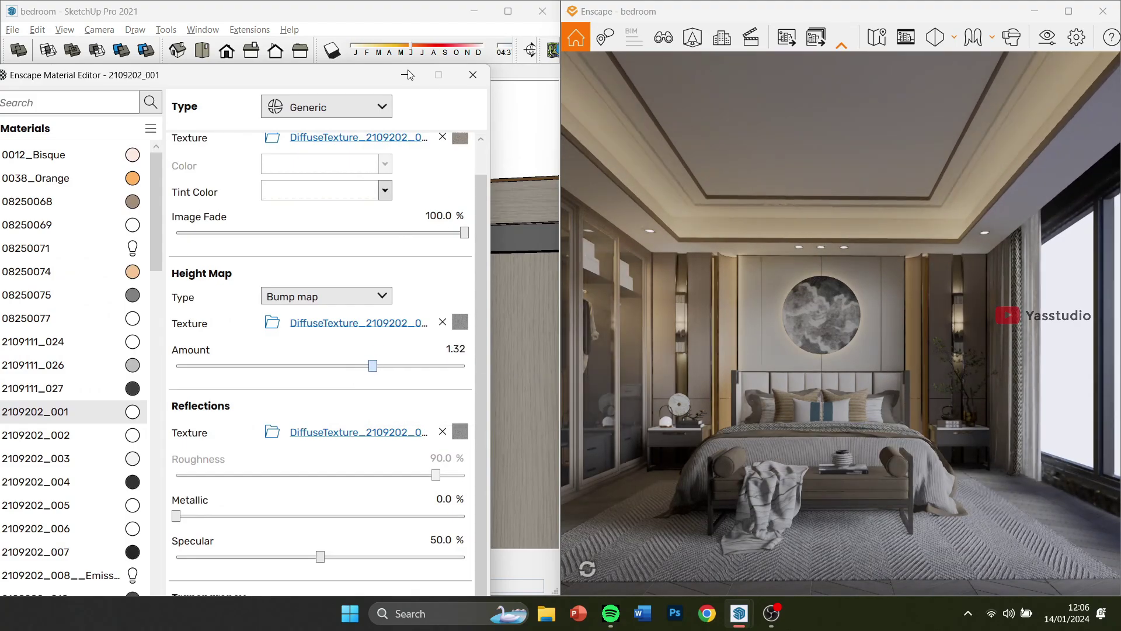
click(526, 344)
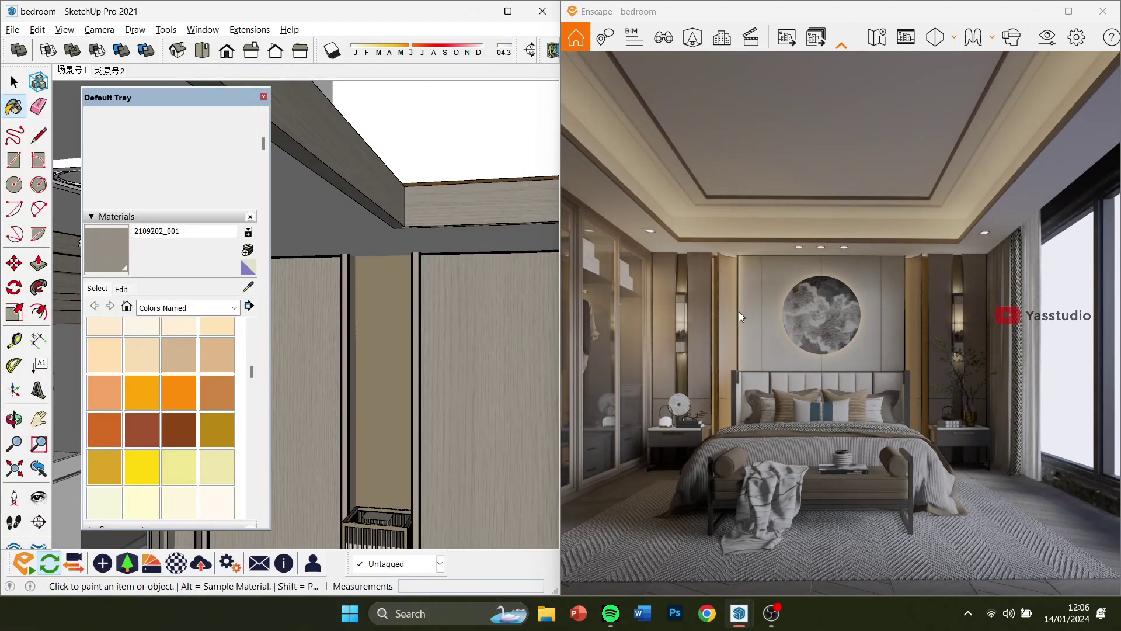
Set the render output resolution to Ultra HD in the visual settings
click(1046, 42)
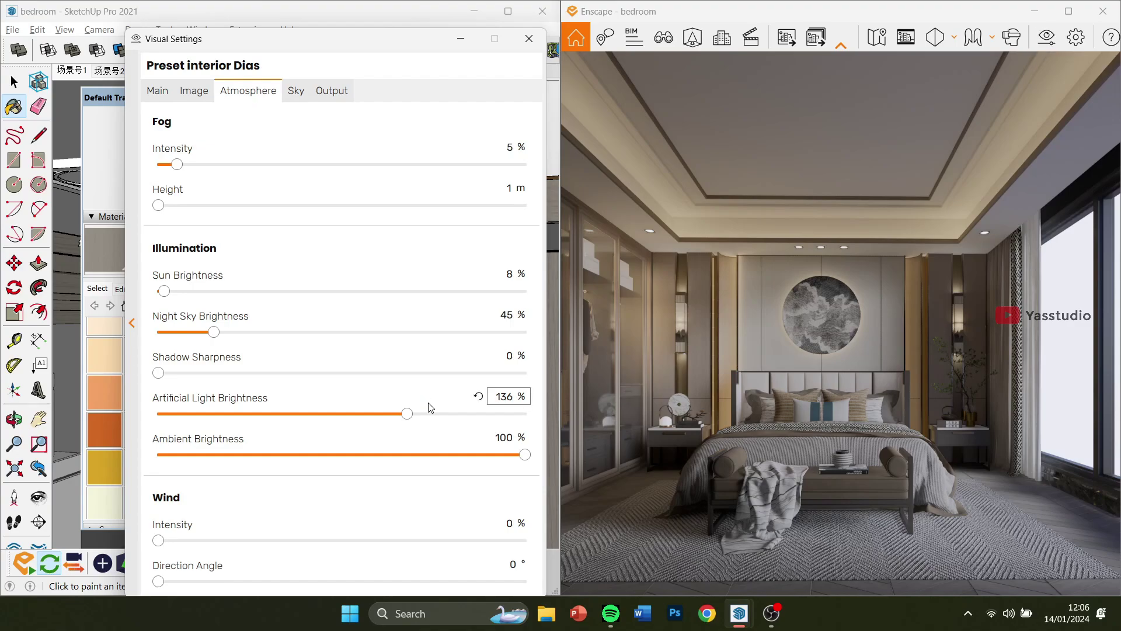
click(296, 91)
click(325, 92)
click(262, 151)
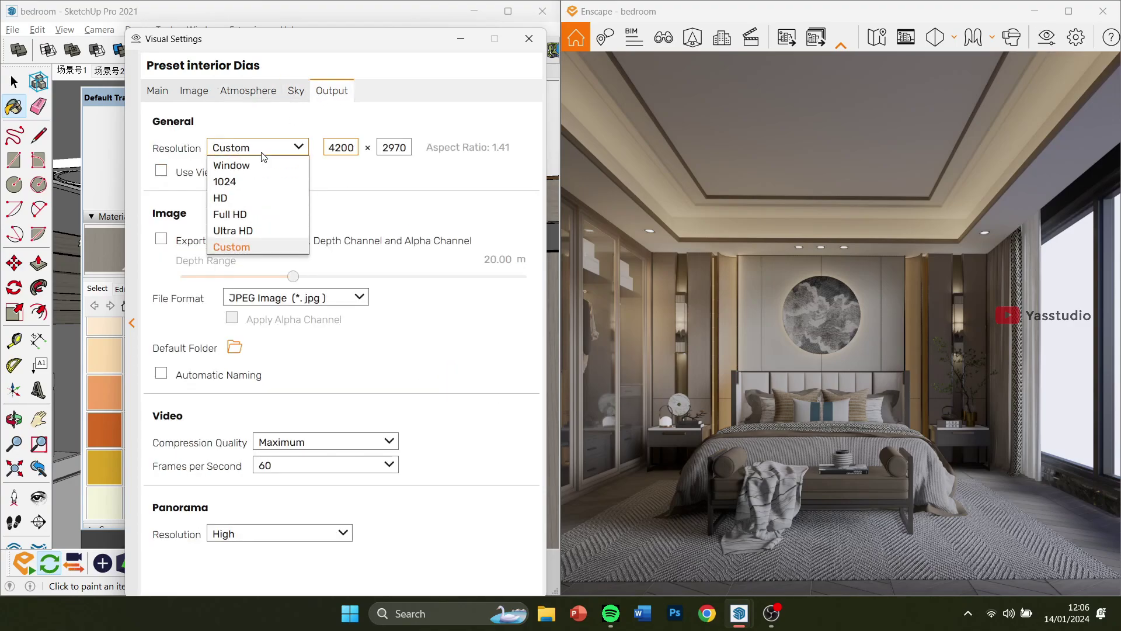
click(265, 231)
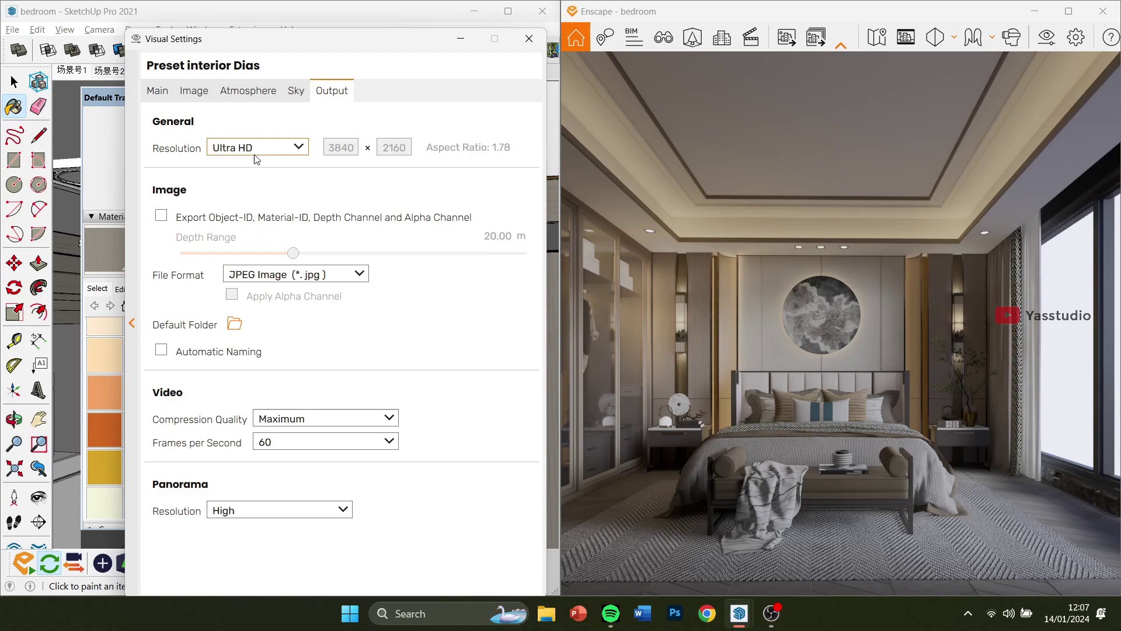
Set fog intensity to 7%, sun brightness to 33% and artificial light brightness to 146%, keeping shadow sharpness at 0%
click(256, 92)
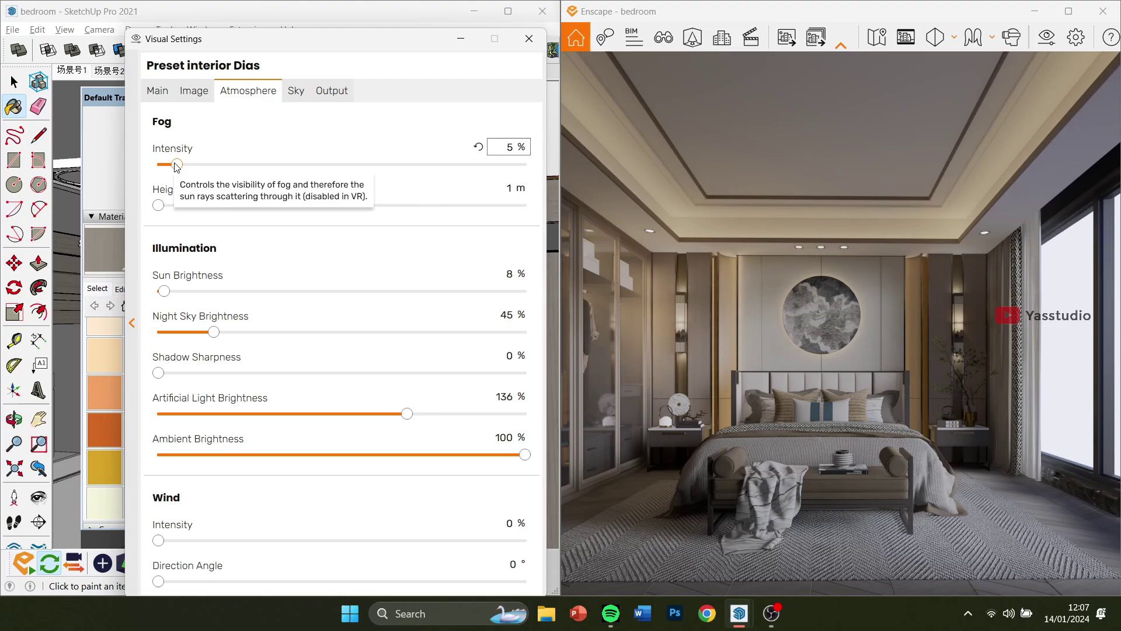
drag(176, 165, 182, 167)
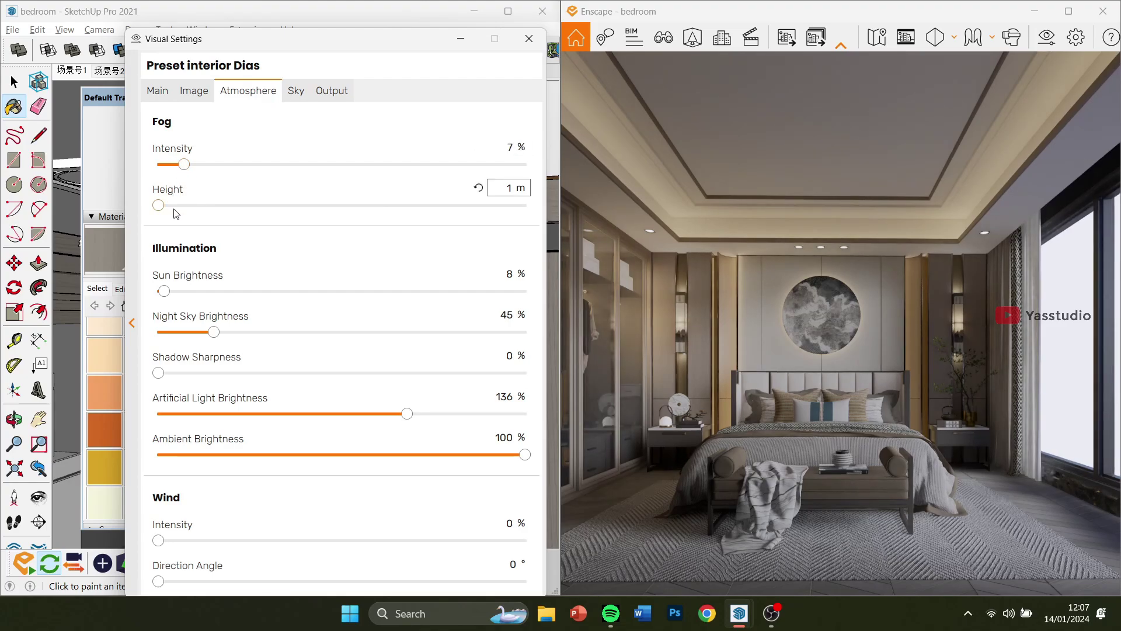
mouse_move(163, 291)
mouse_down()
mouse_move(426, 292)
mouse_move(168, 297)
mouse_move(183, 292)
mouse_up()
drag(159, 375, 117, 383)
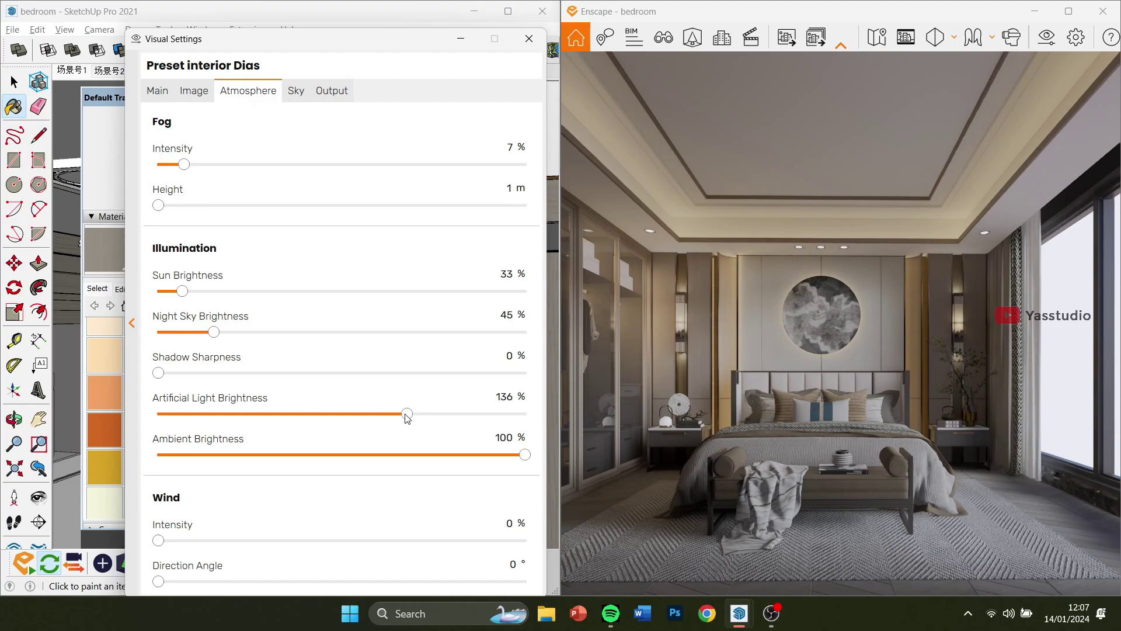
mouse_move(407, 414)
mouse_down()
mouse_move(475, 414)
mouse_move(388, 415)
mouse_move(426, 415)
mouse_up()
Maximize the render window, minimize the visual settings and turn on the safe frame around the bed view
click(1068, 11)
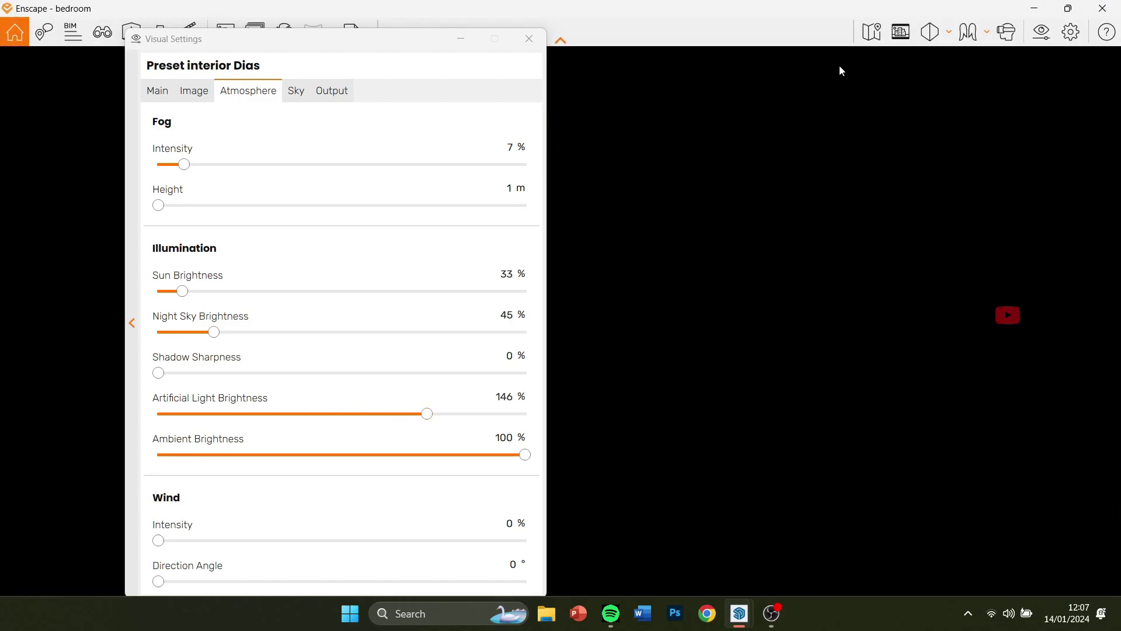
click(461, 39)
click(902, 33)
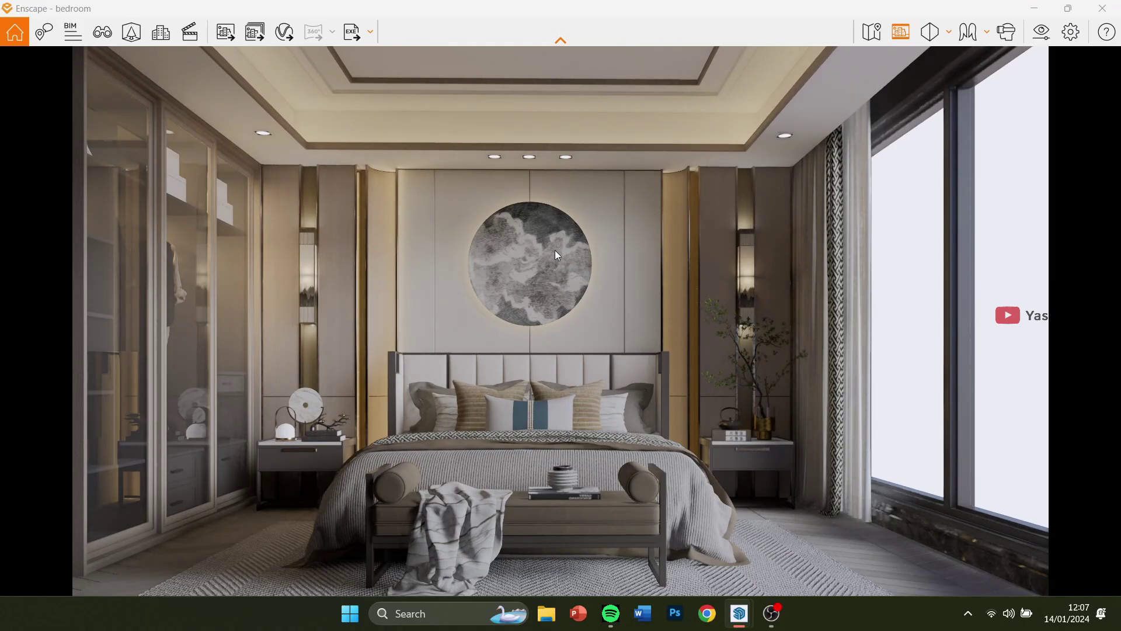
mouse_move(554, 251)
middle_down()
mouse_move(602, 238)
mouse_move(561, 257)
mouse_move(573, 255)
mouse_move(569, 266)
middle_up()
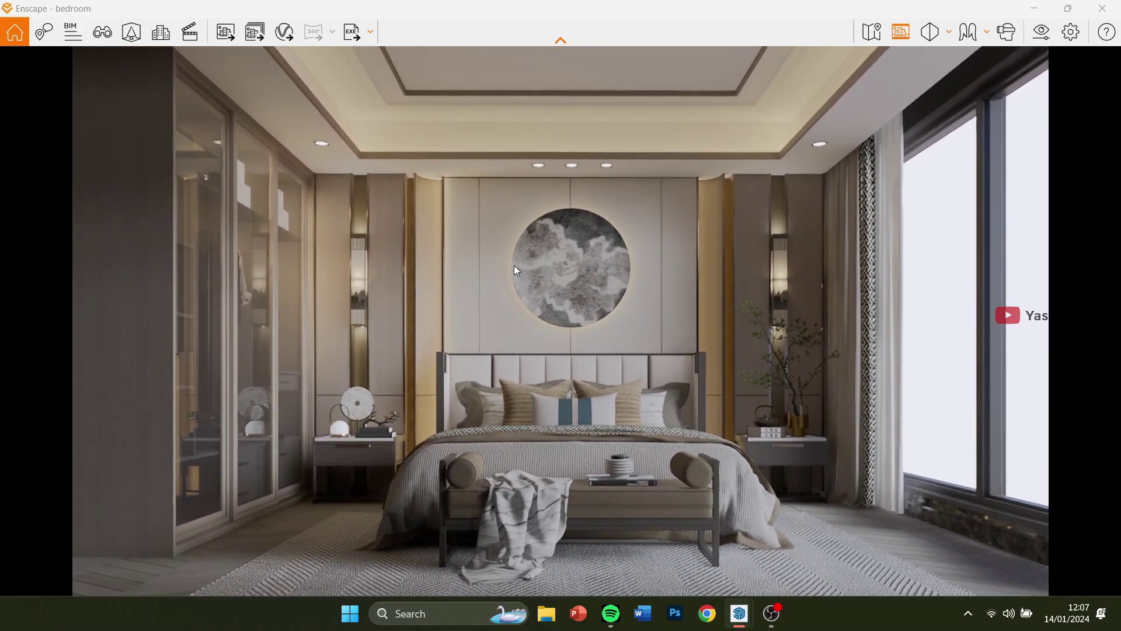